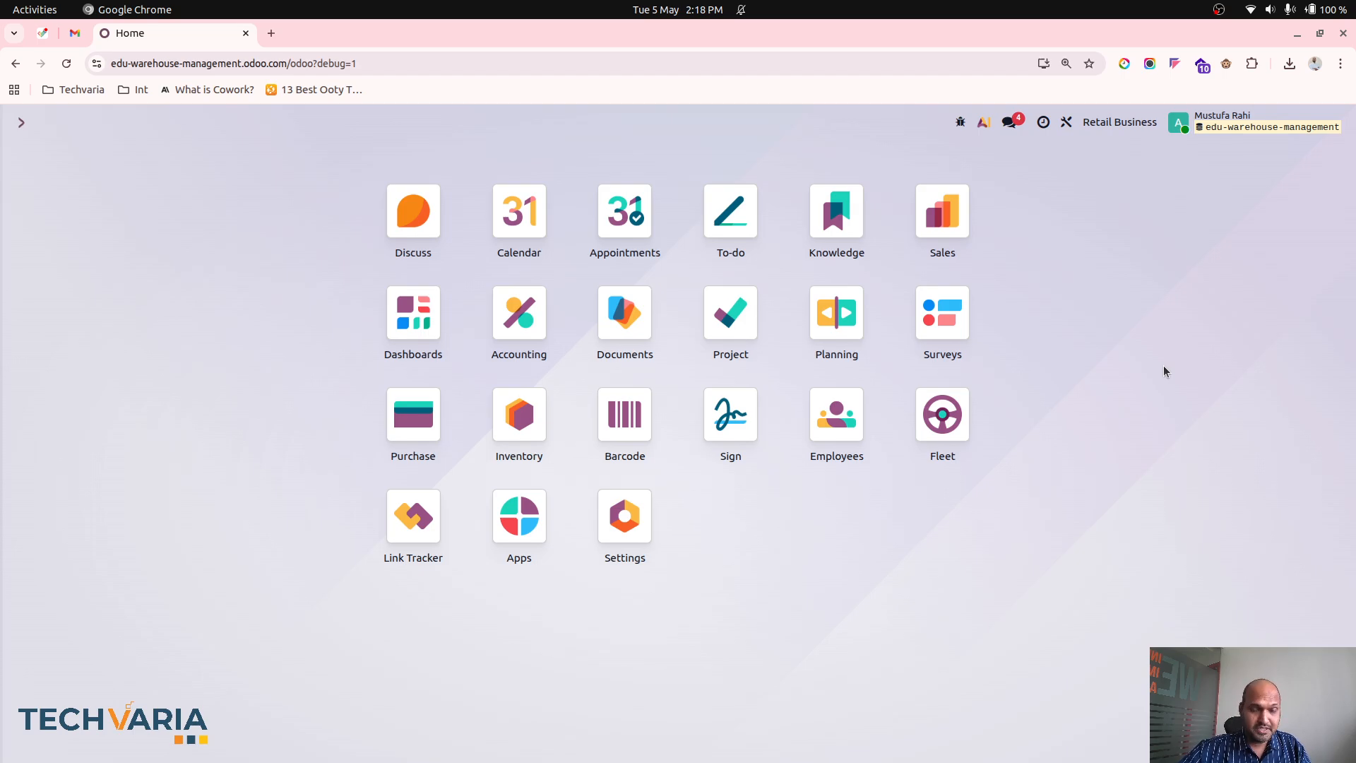
- Open the Inventory settings and check the Storage Locations and Multi-Step Routes options in the Warehouse section
left_click(520, 419)
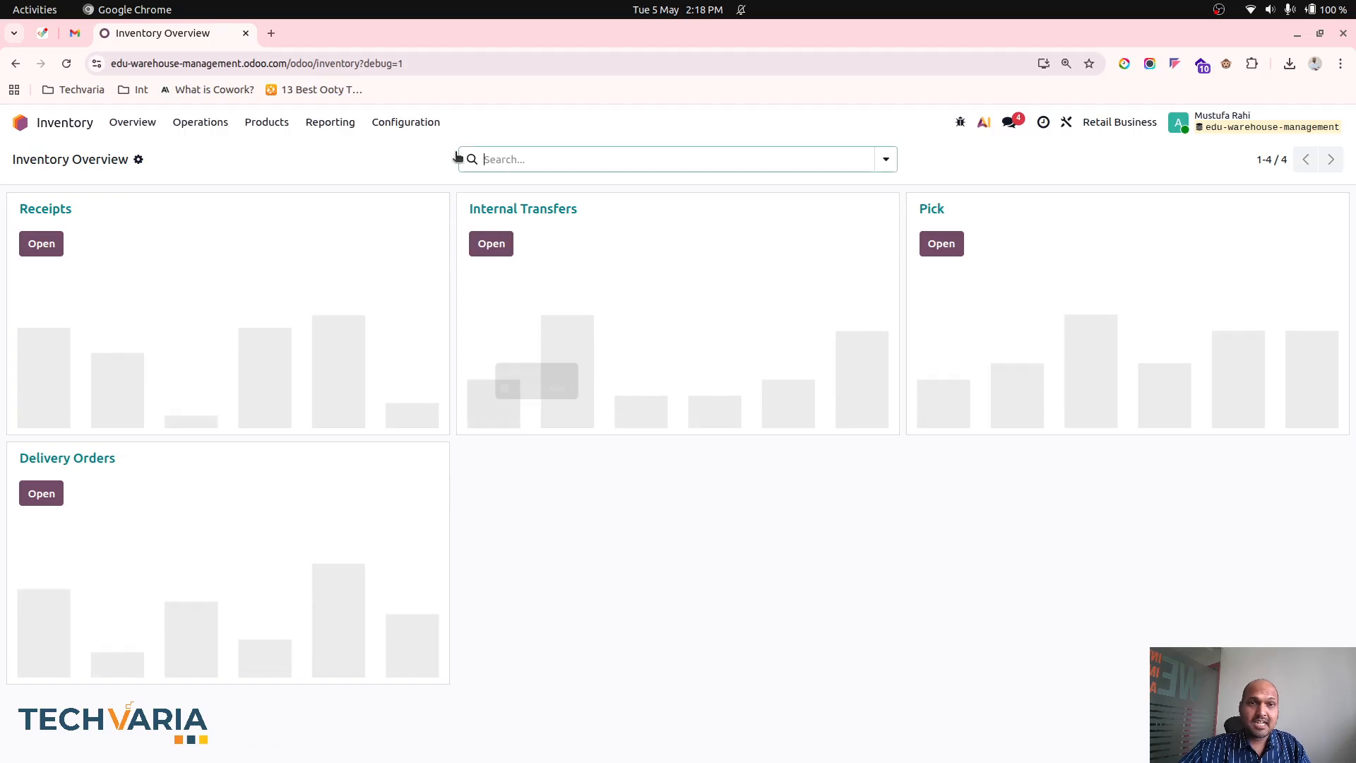
left_click(426, 122)
left_click(426, 150)
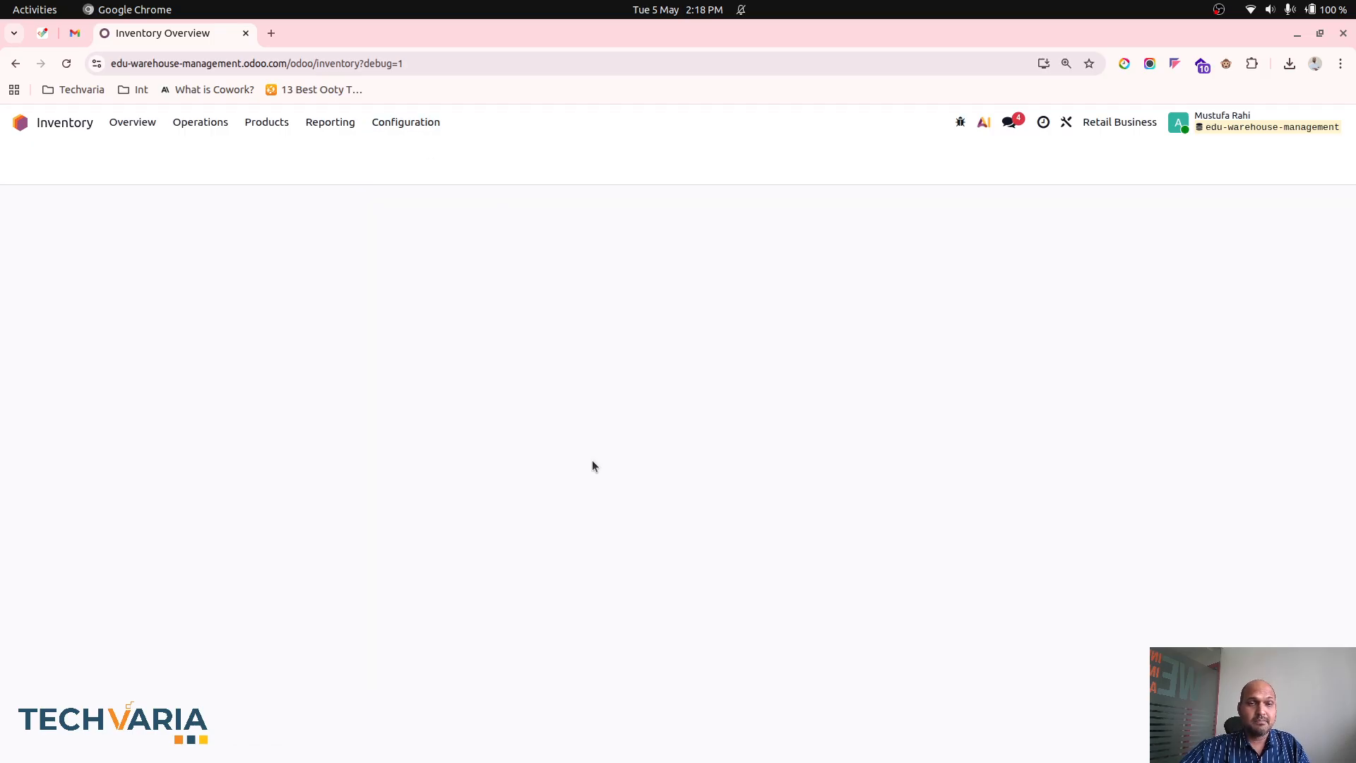
scroll(592, 461, "down", 20)
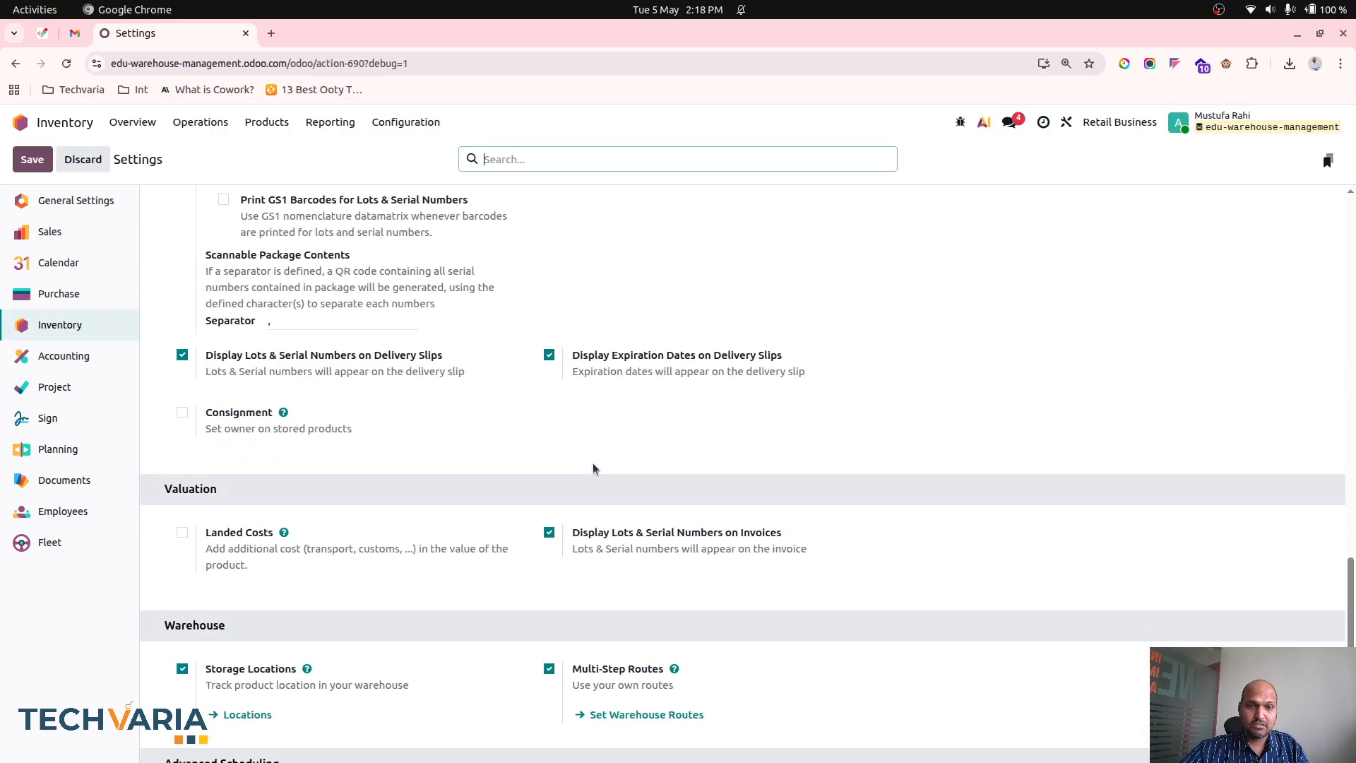
scroll(594, 464, "down", 5)
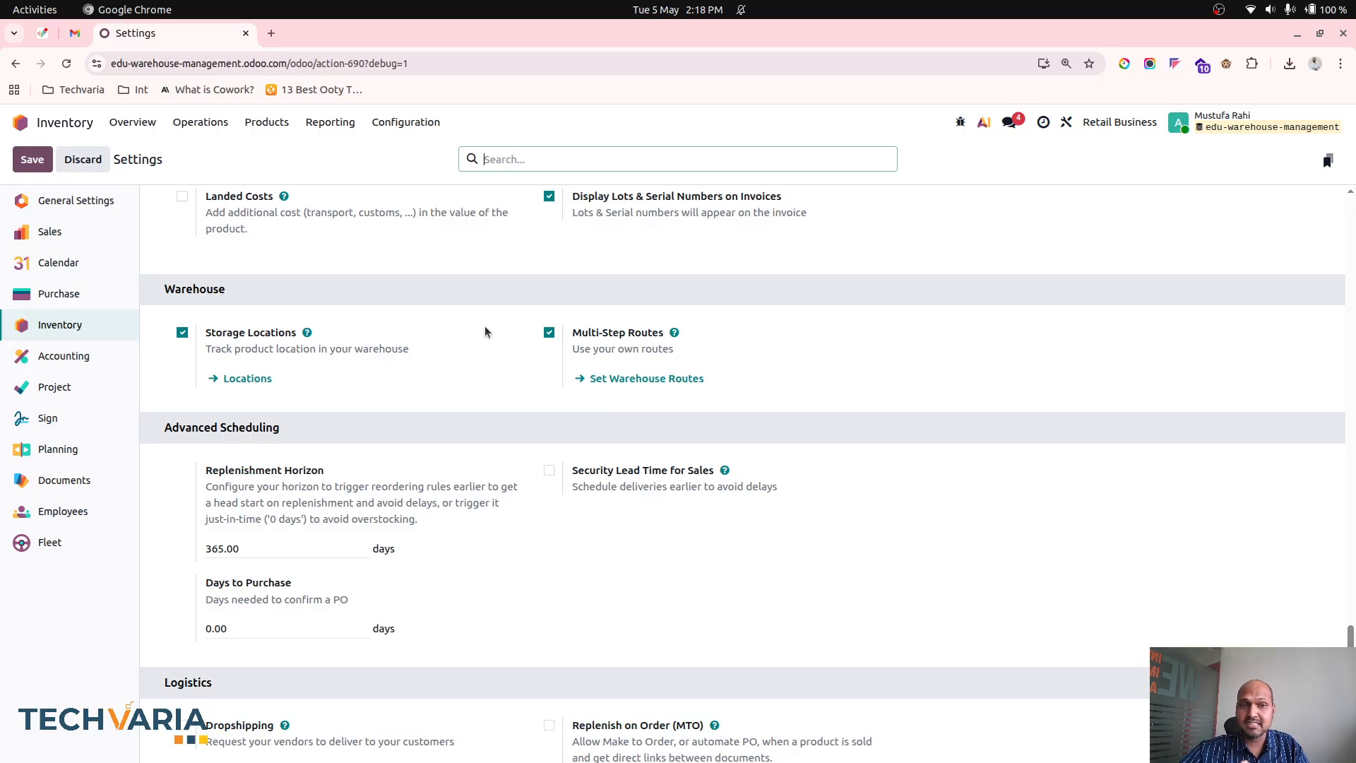
- Review the putaway rules of location WH1/Stock/A, and the full list of putaway rules for all locations
left_click(417, 125)
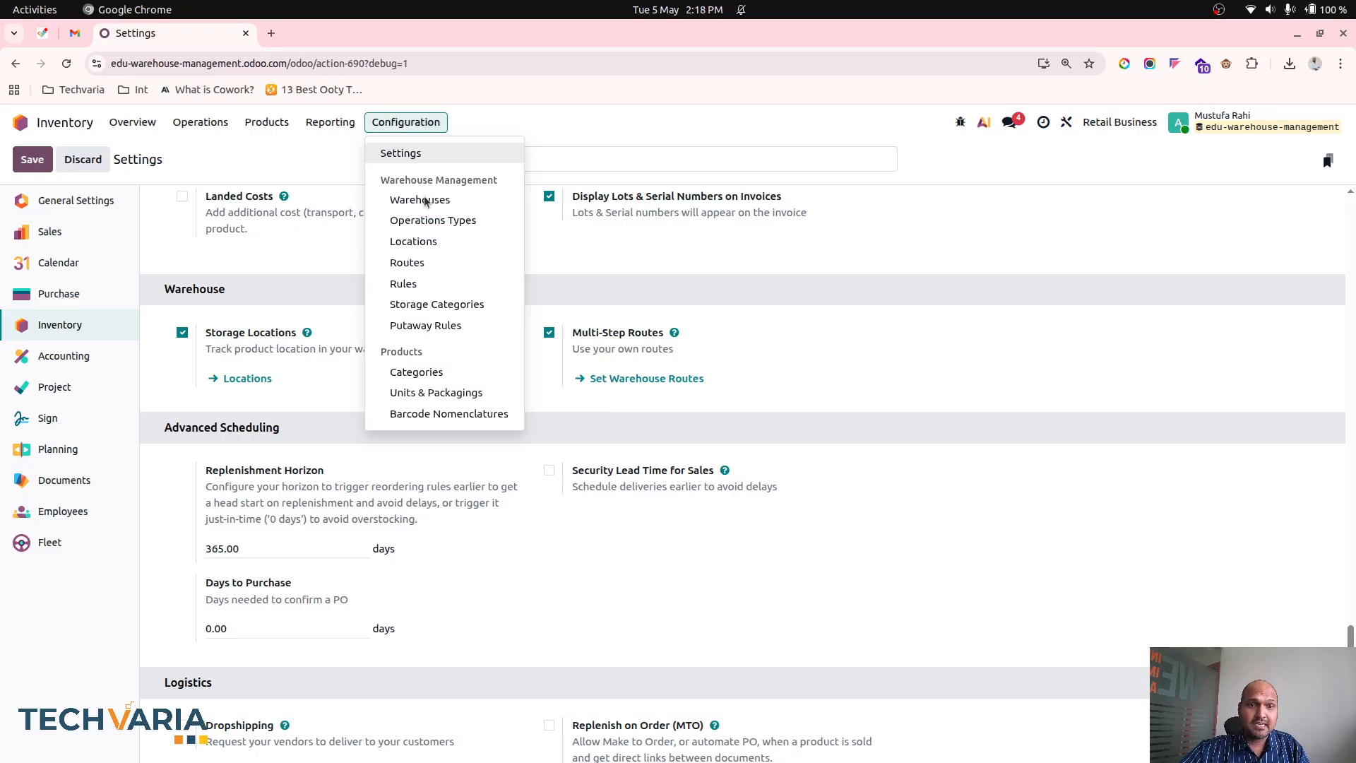
left_click(432, 241)
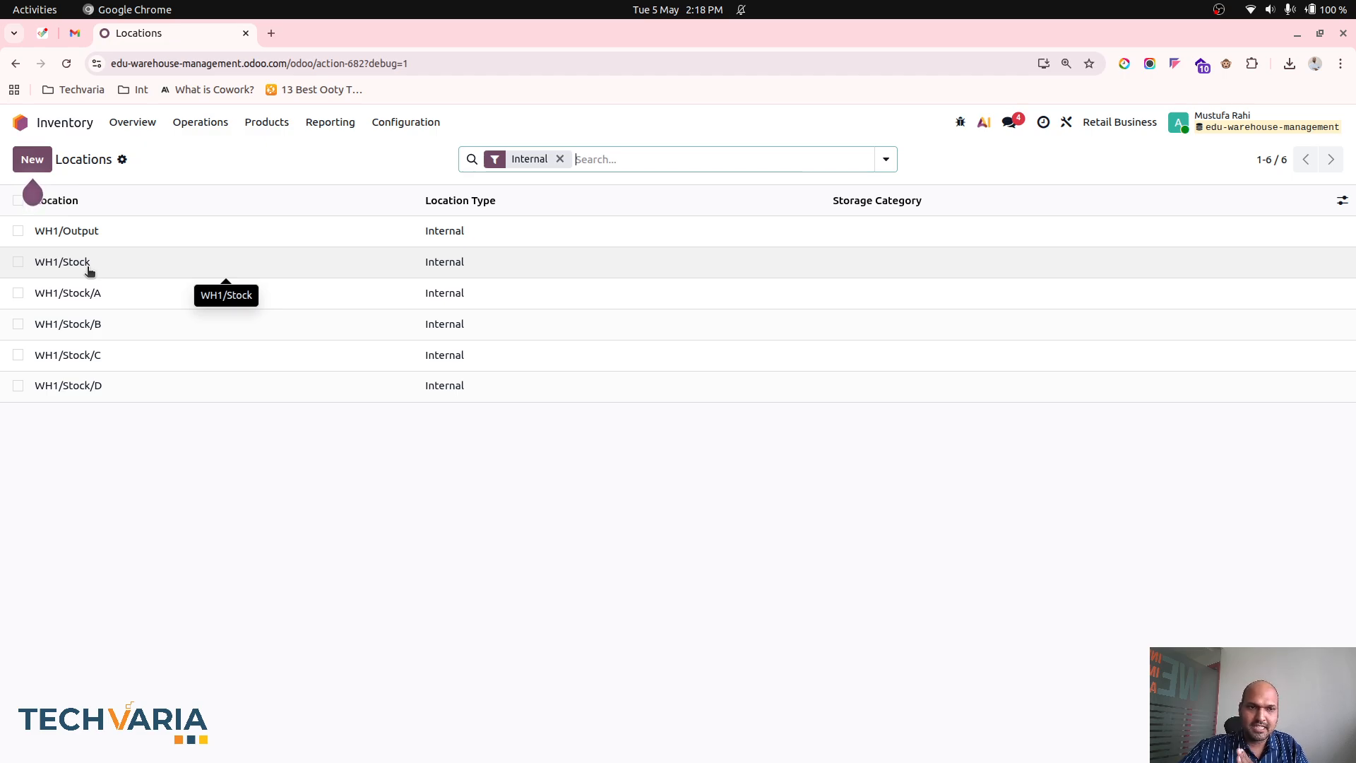
left_click(121, 292)
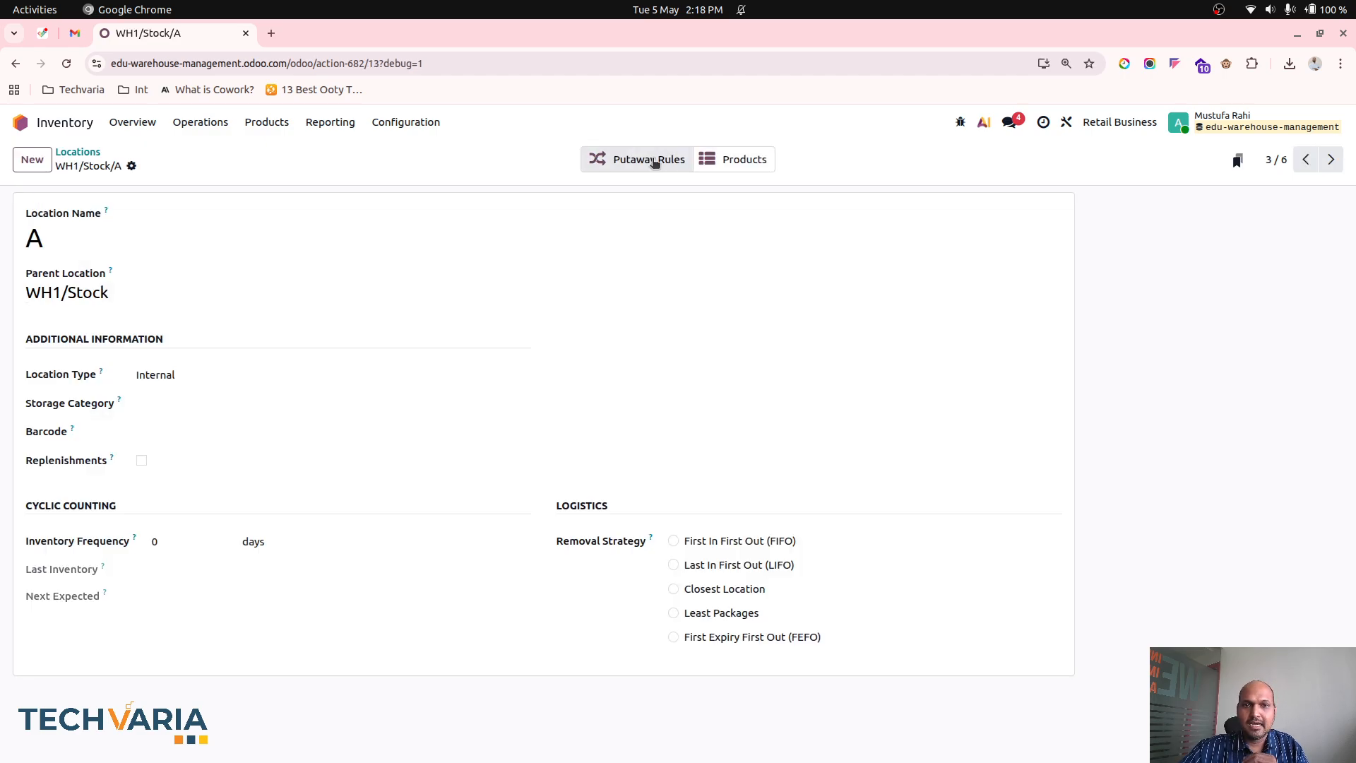
left_click(655, 162)
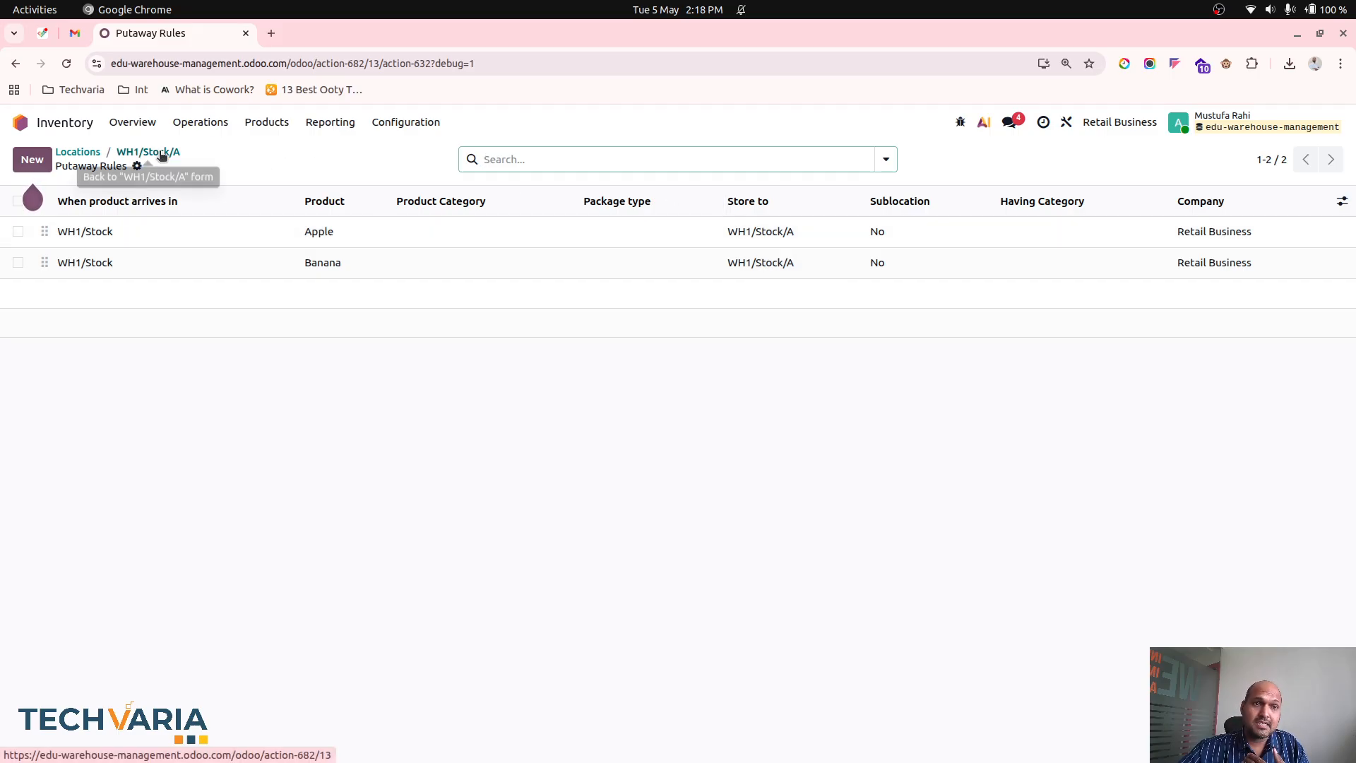
left_click(411, 124)
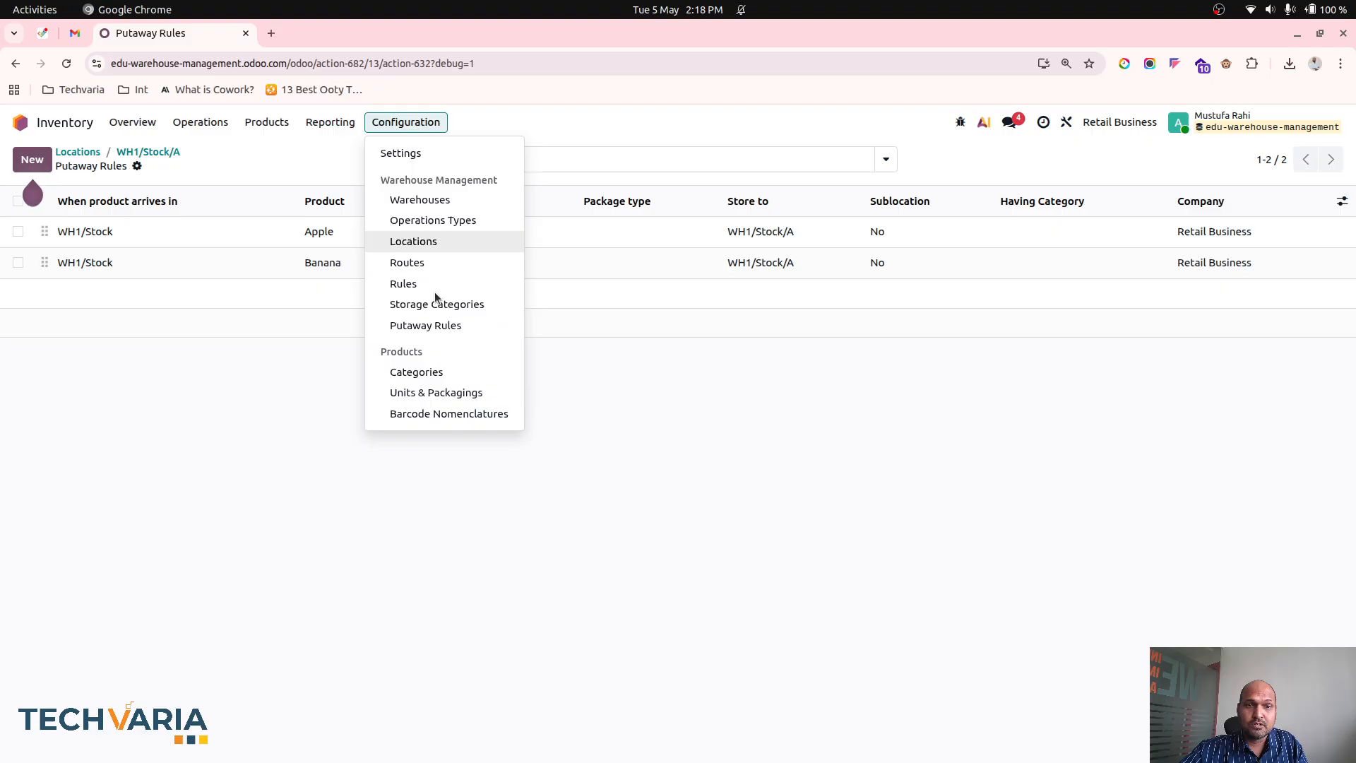
left_click(446, 330)
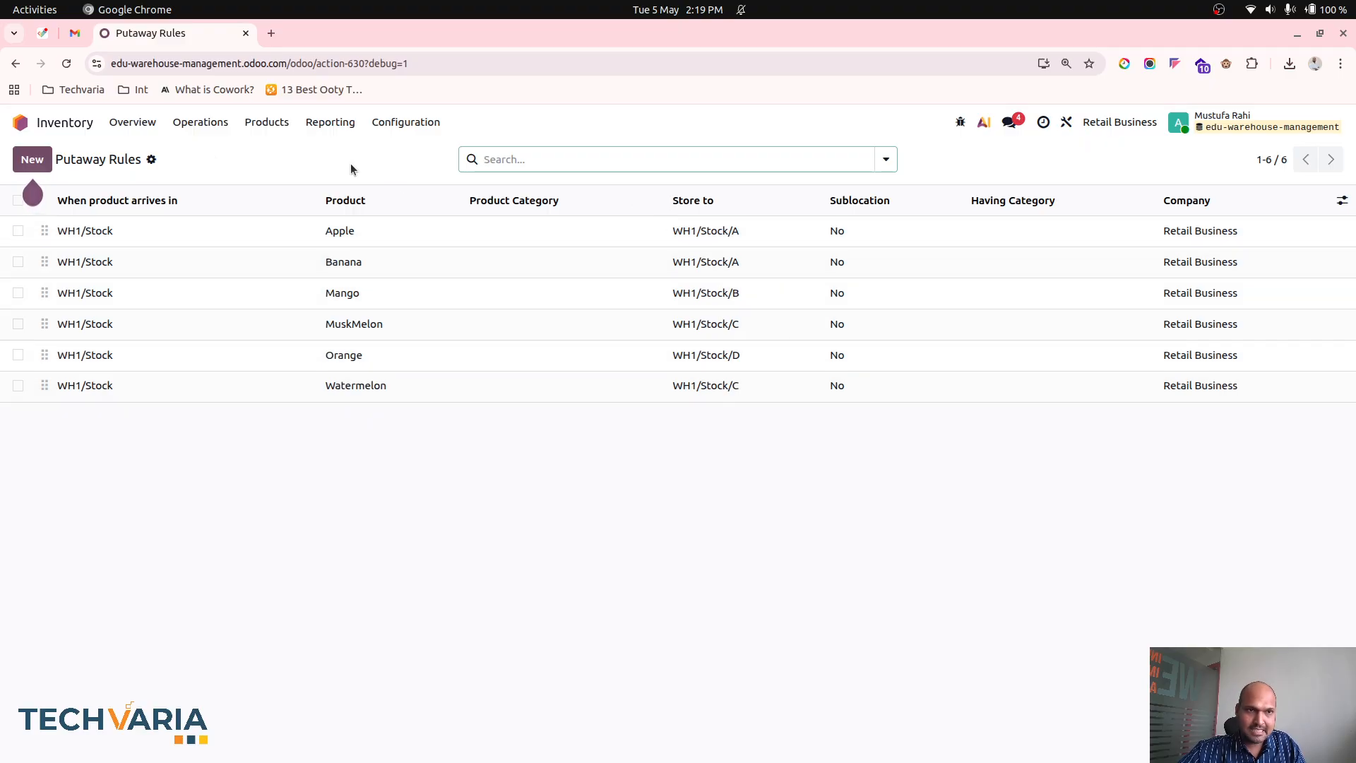
- Open the receipt of Vendor2's purchase order in Purchase and examine the destination locations in its detailed moves
left_click(20, 122)
left_click(417, 430)
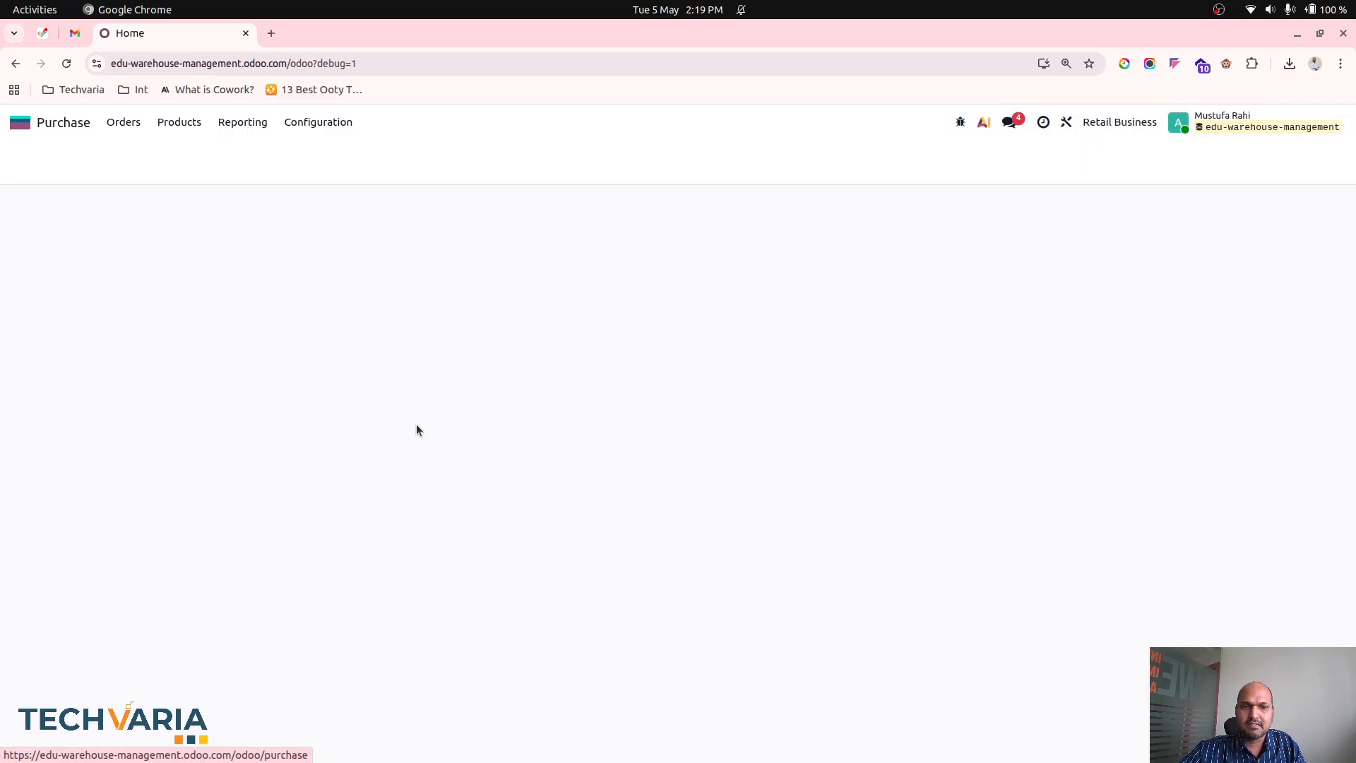
left_click(336, 322)
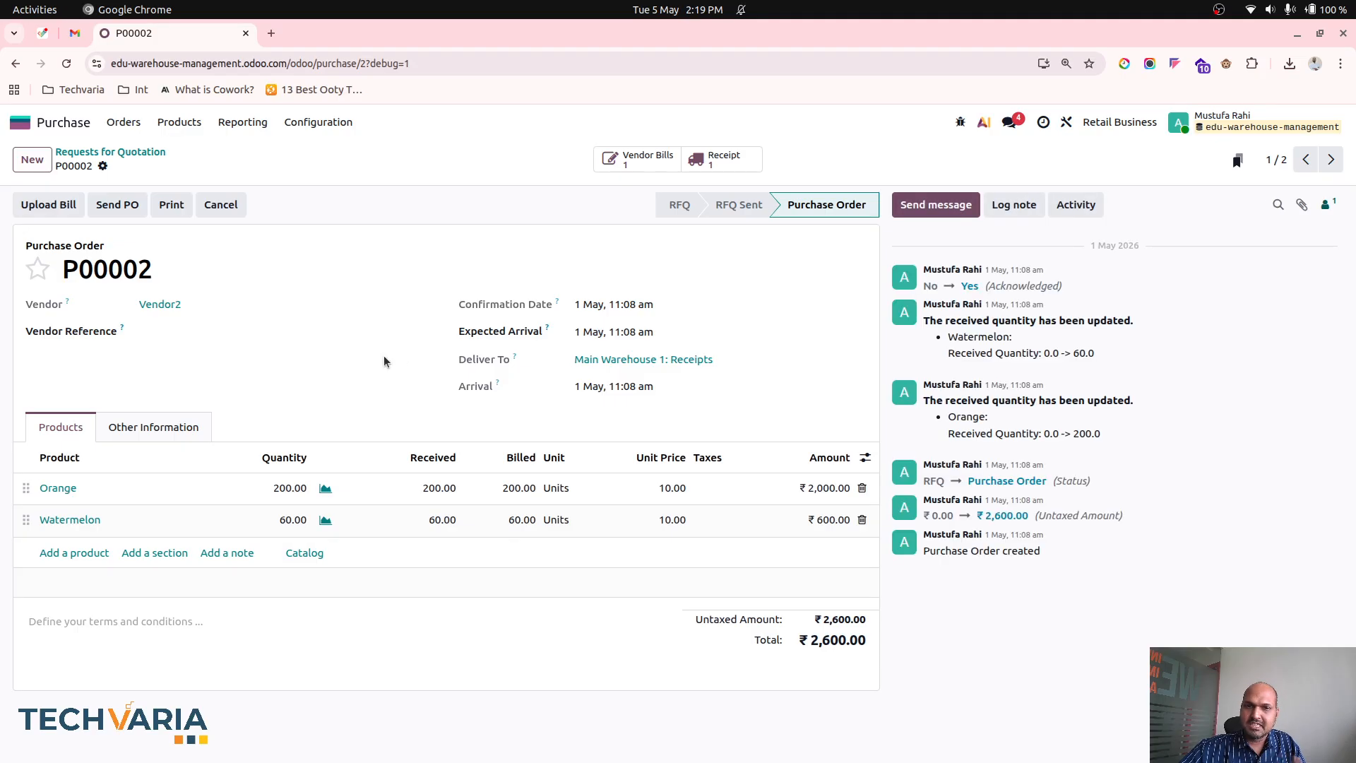
left_click(717, 158)
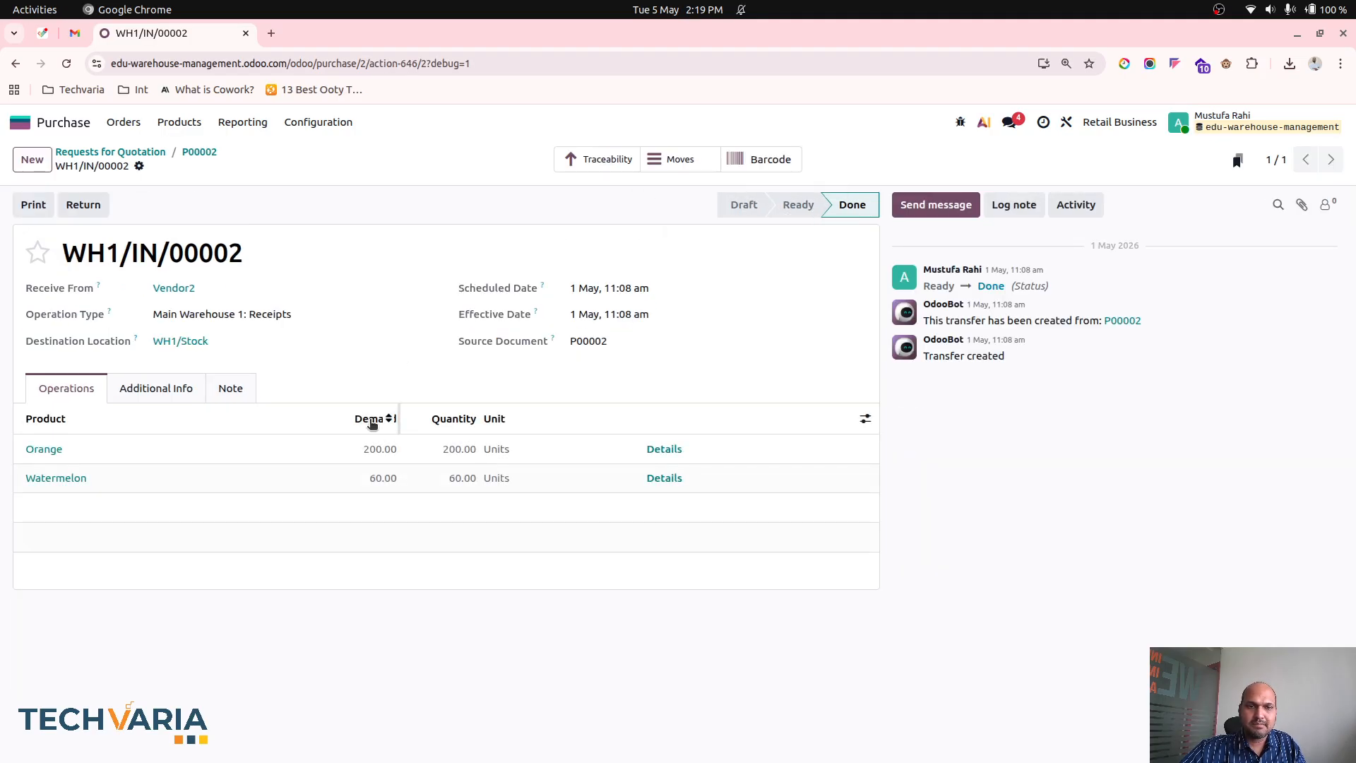
left_click(669, 165)
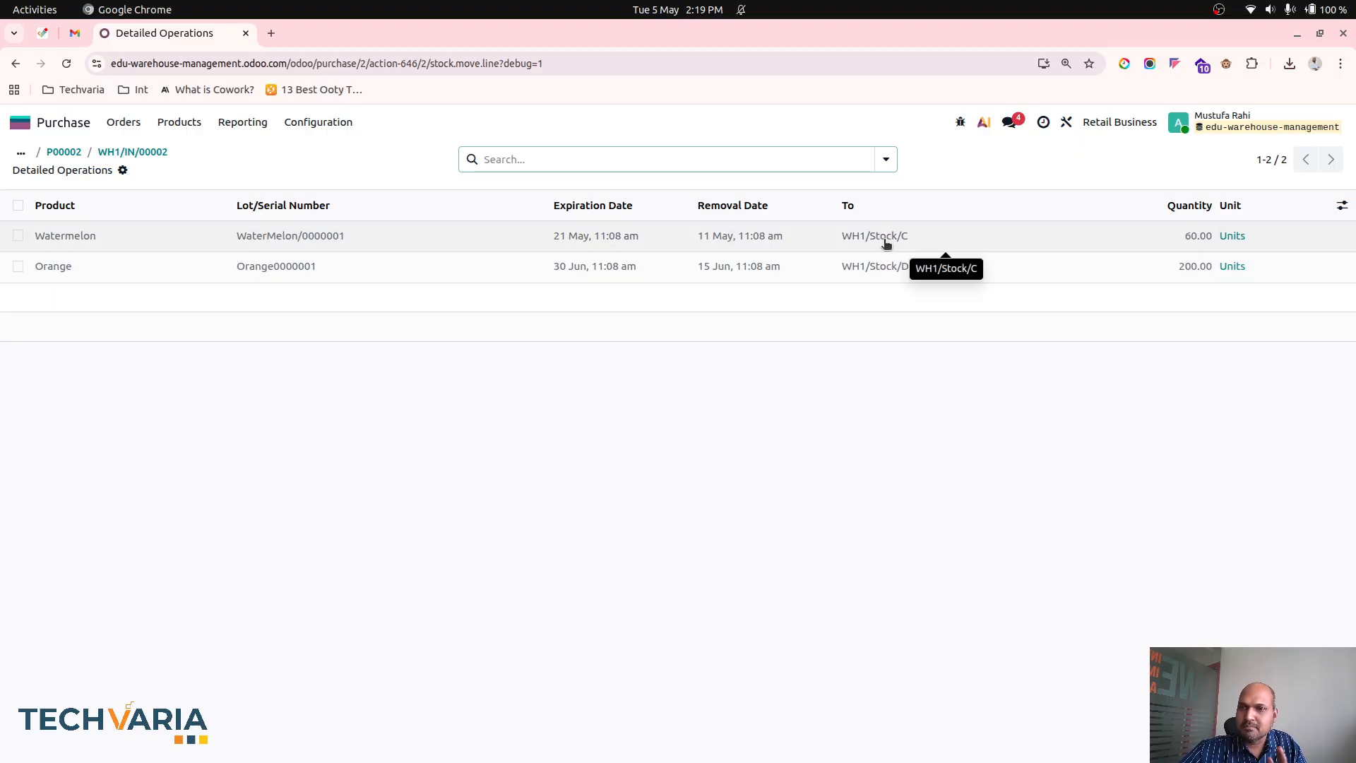
- Open the receipt of Vendor1's purchase order and examine the destination locations in its detailed moves
left_click(75, 153)
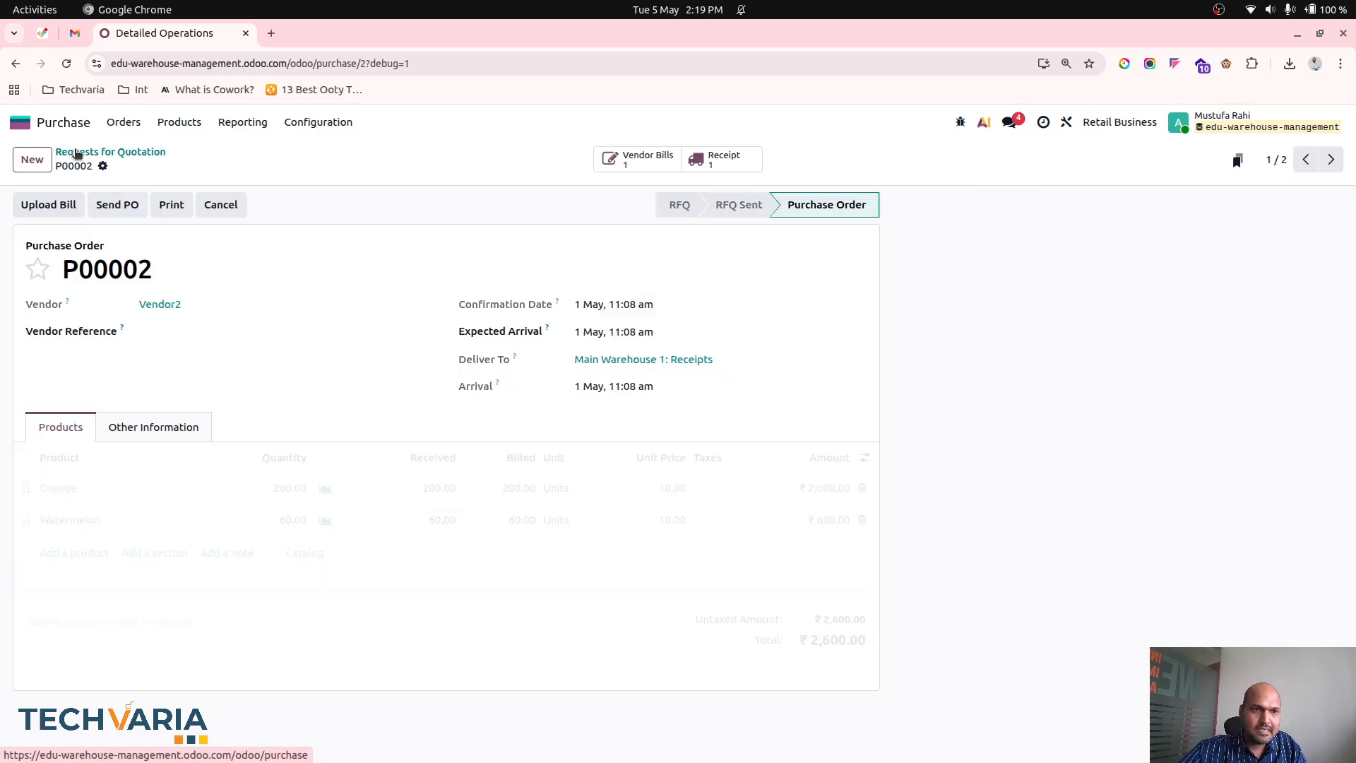
left_click(136, 151)
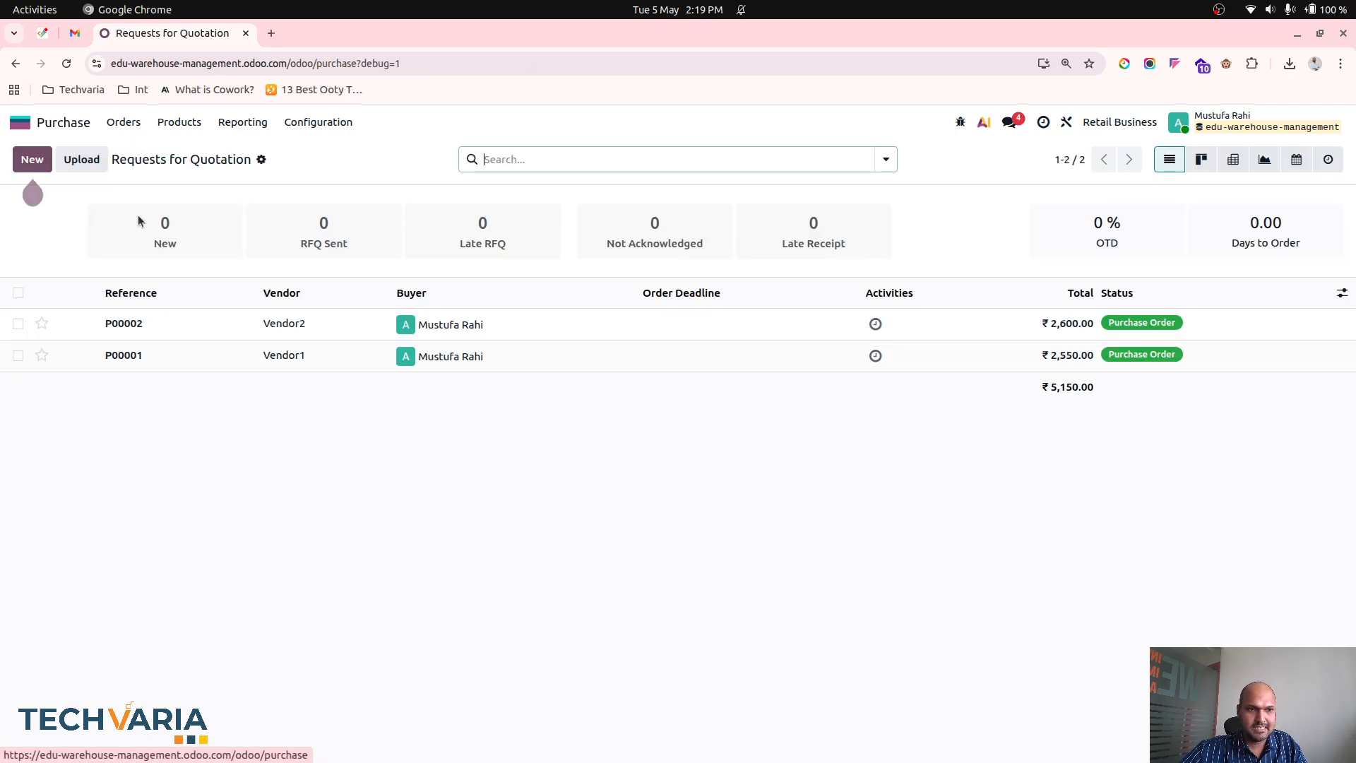
left_click(159, 361)
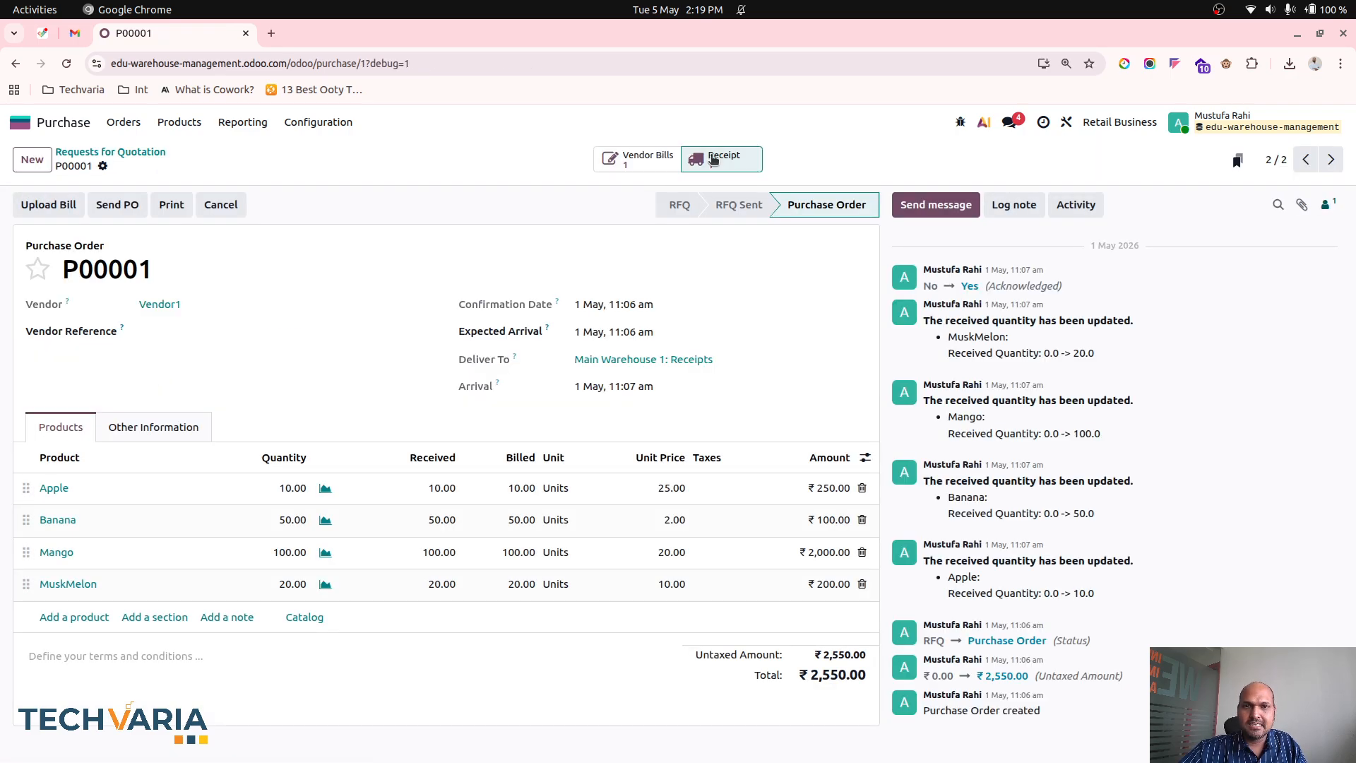
left_click(715, 160)
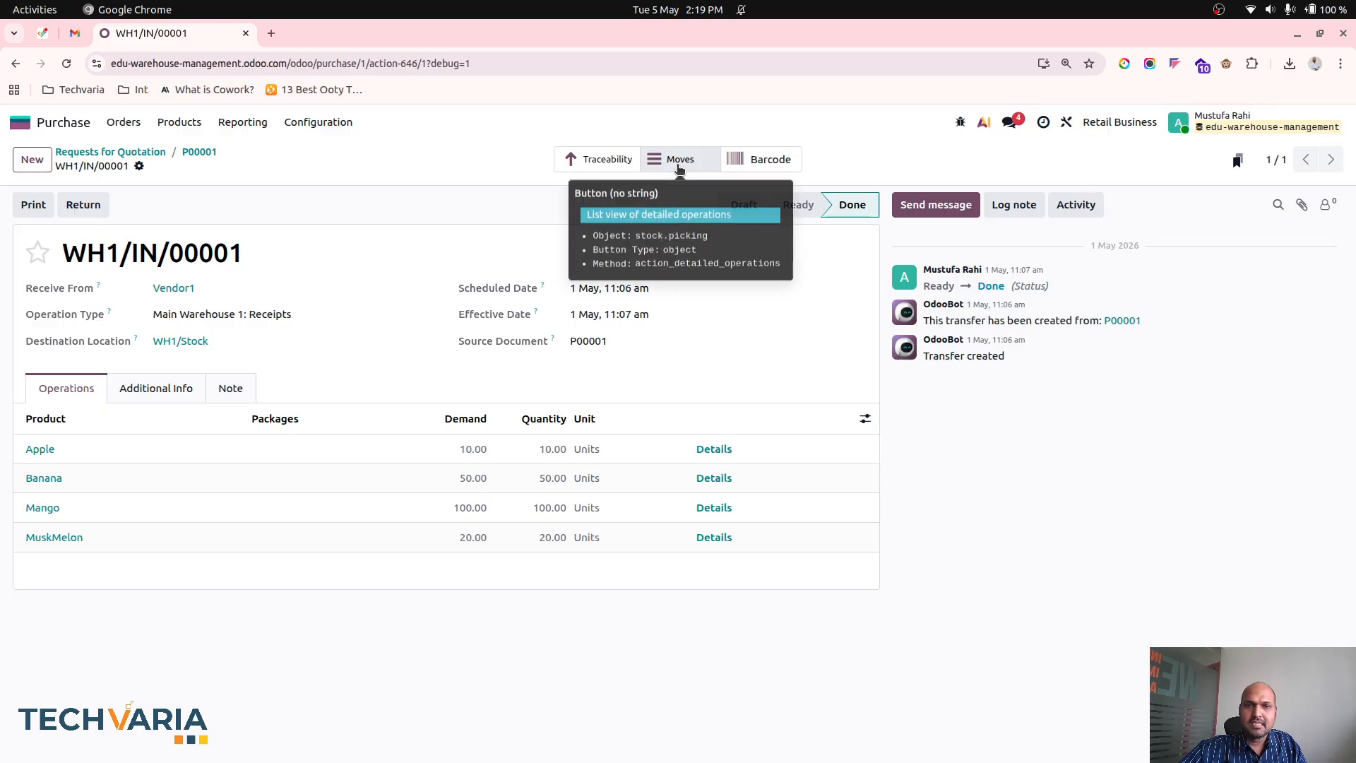
left_click(680, 167)
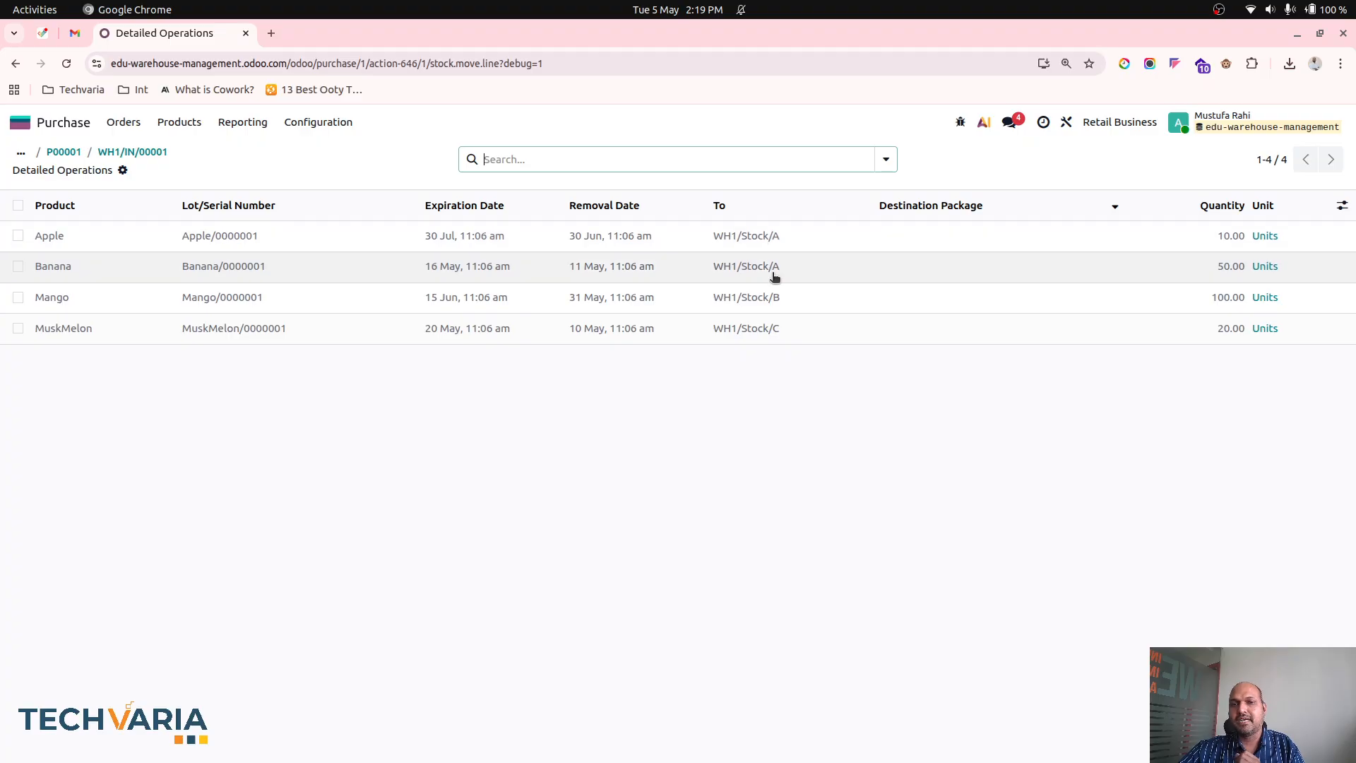
- Duplicate Customer2's existing sales order in the Sales app
left_click(136, 152)
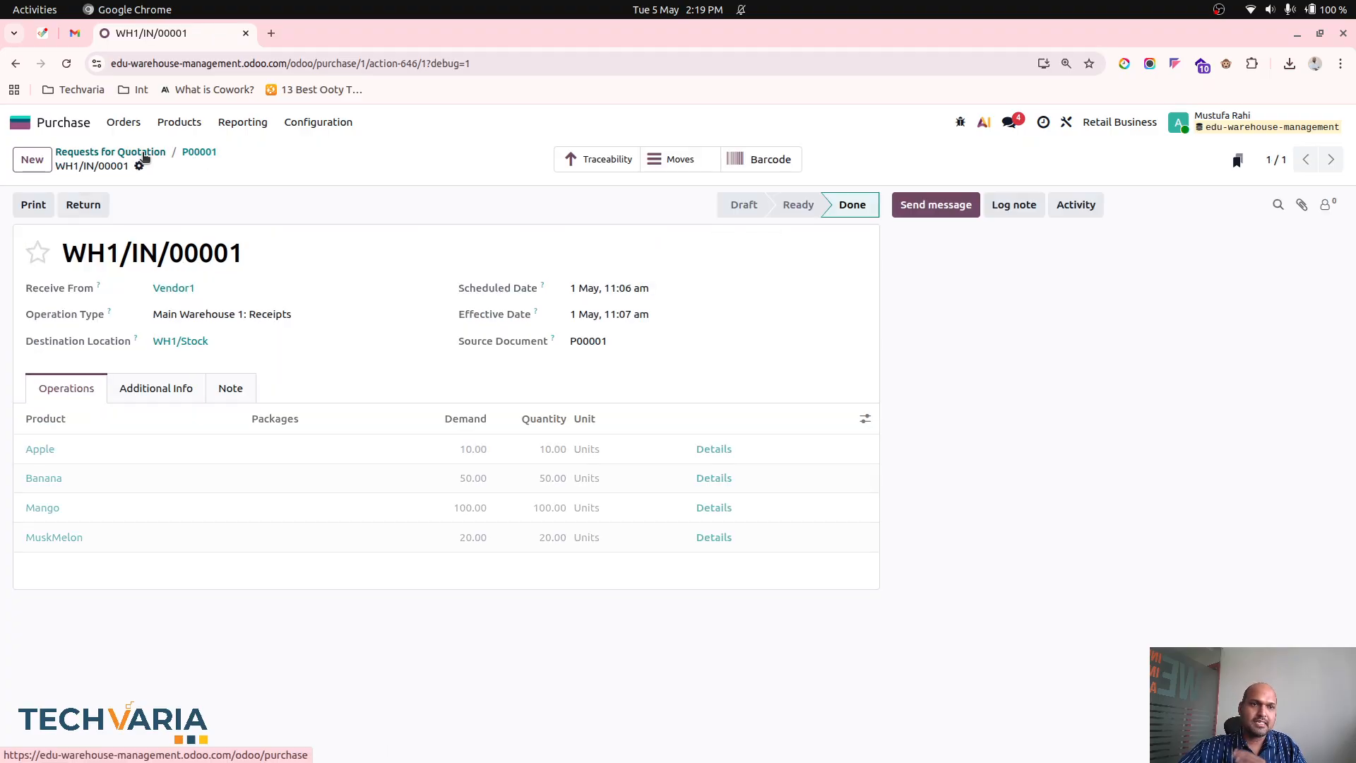
left_click(67, 128)
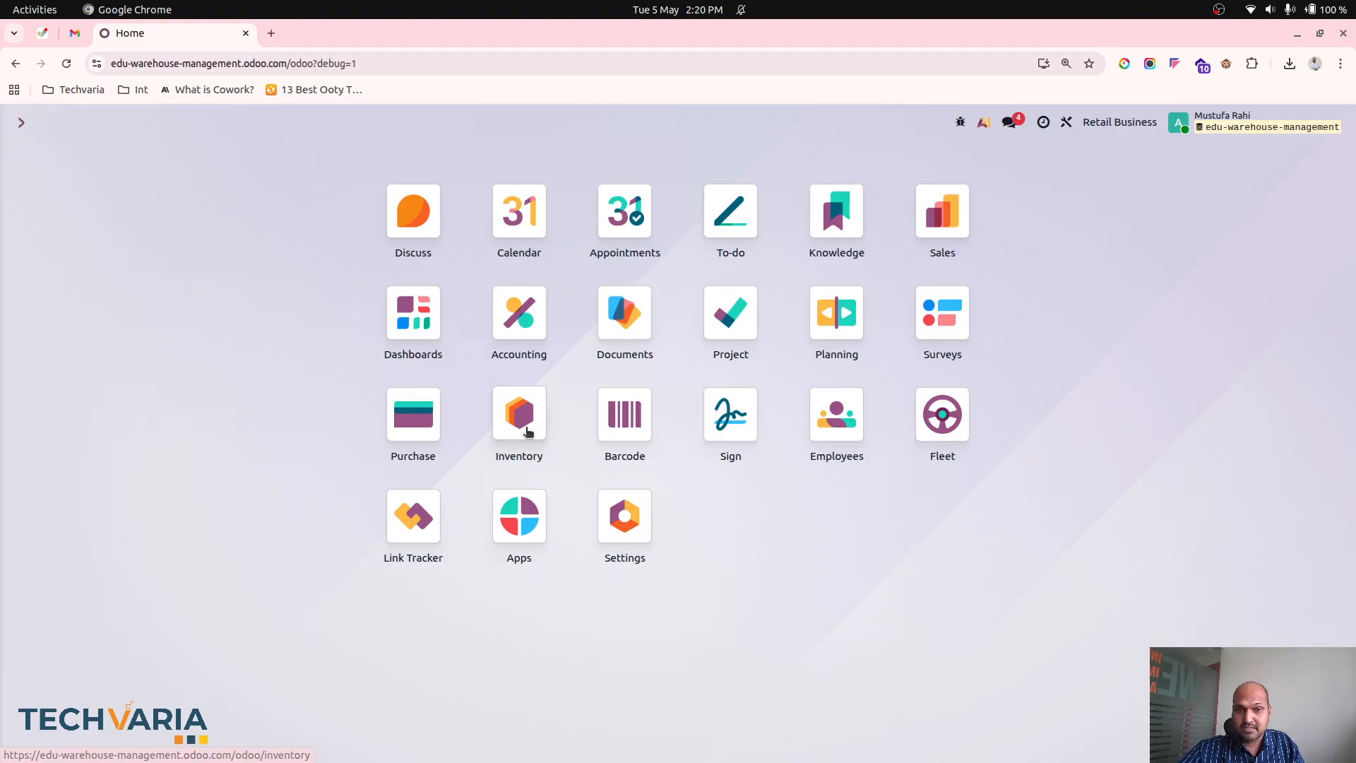
left_click(977, 220)
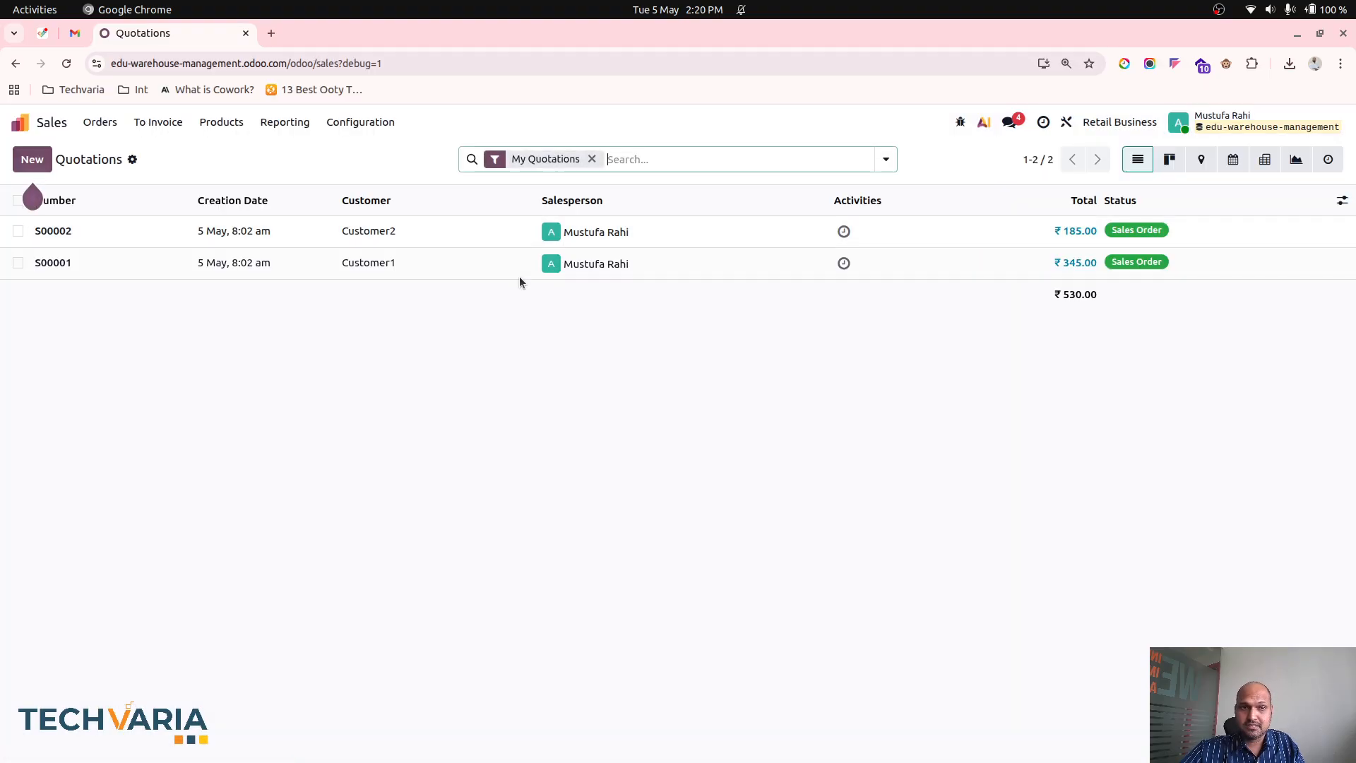
left_click(265, 237)
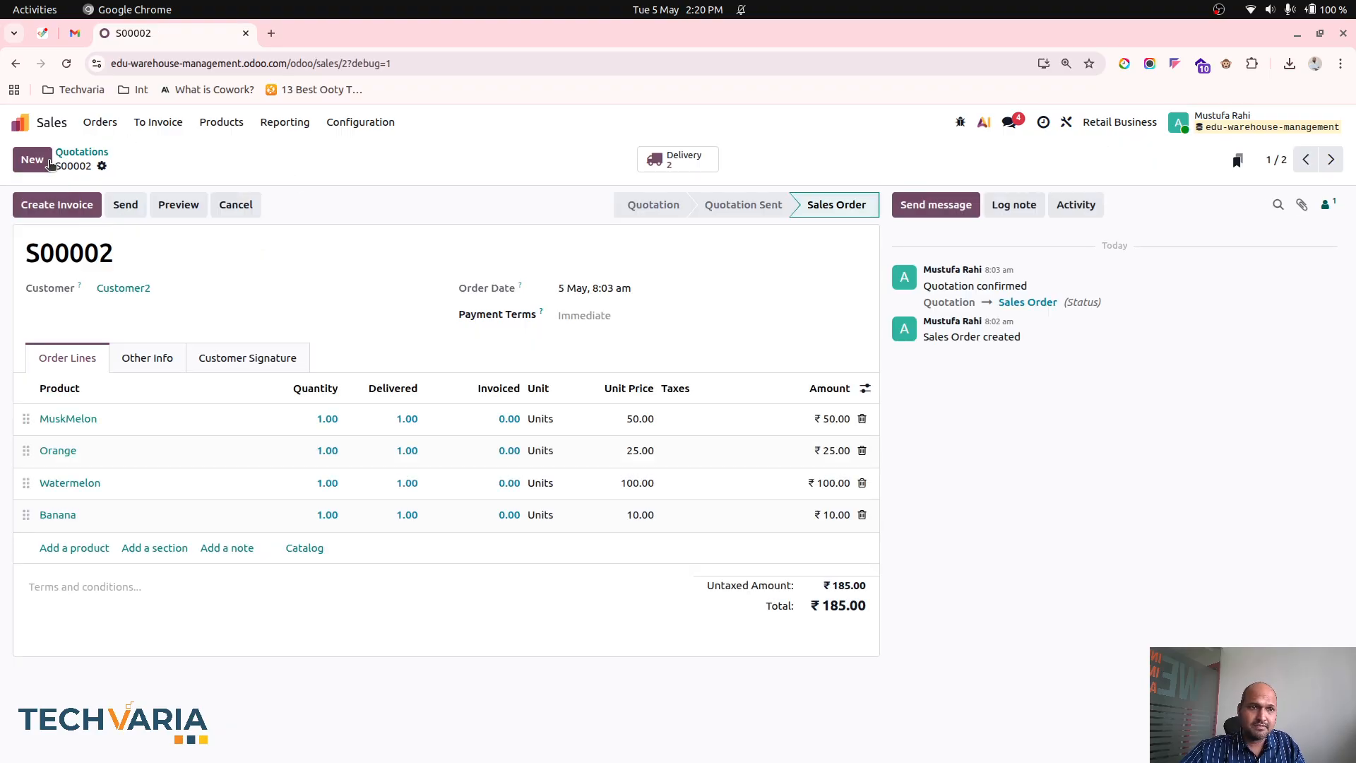
left_click(102, 165)
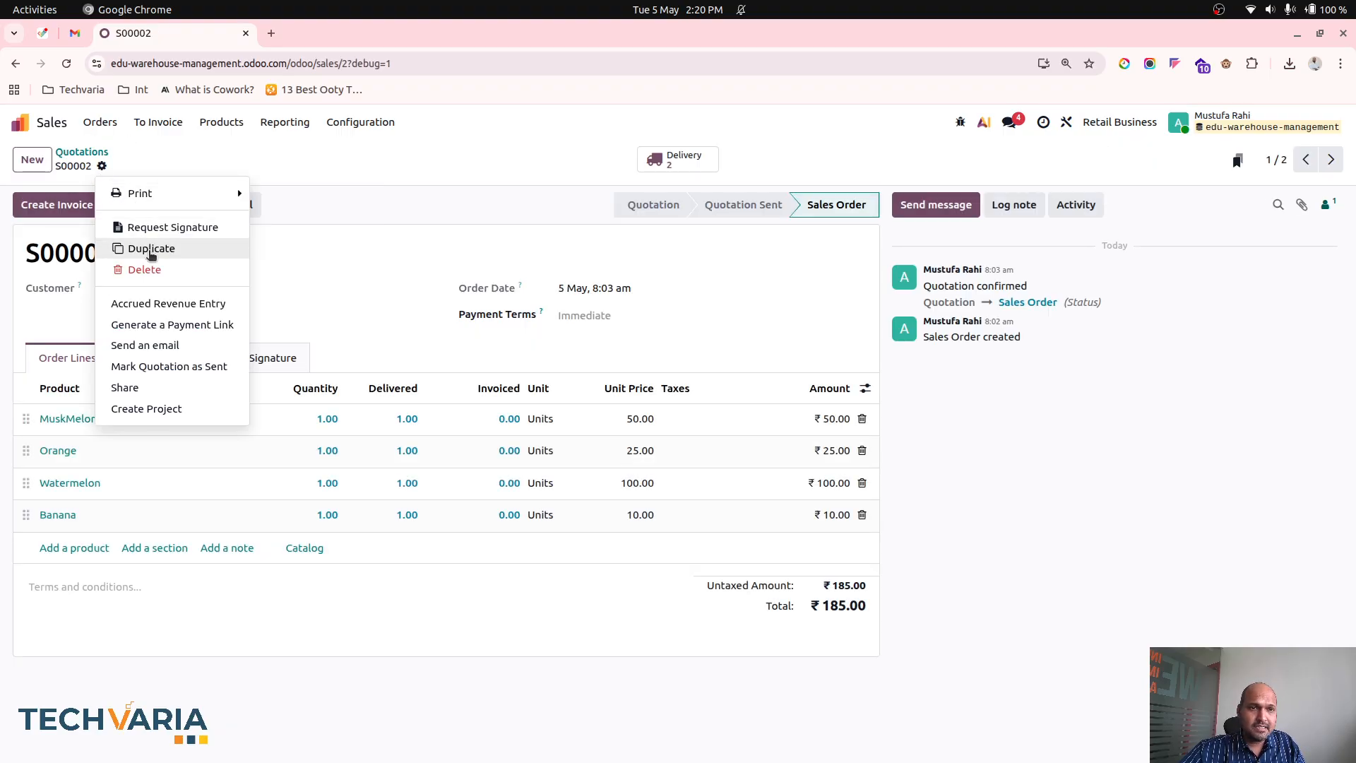
left_click(148, 248)
- Set the duplicated quotation's customer to Customer1 and confirm it as a sales order
left_click(180, 290)
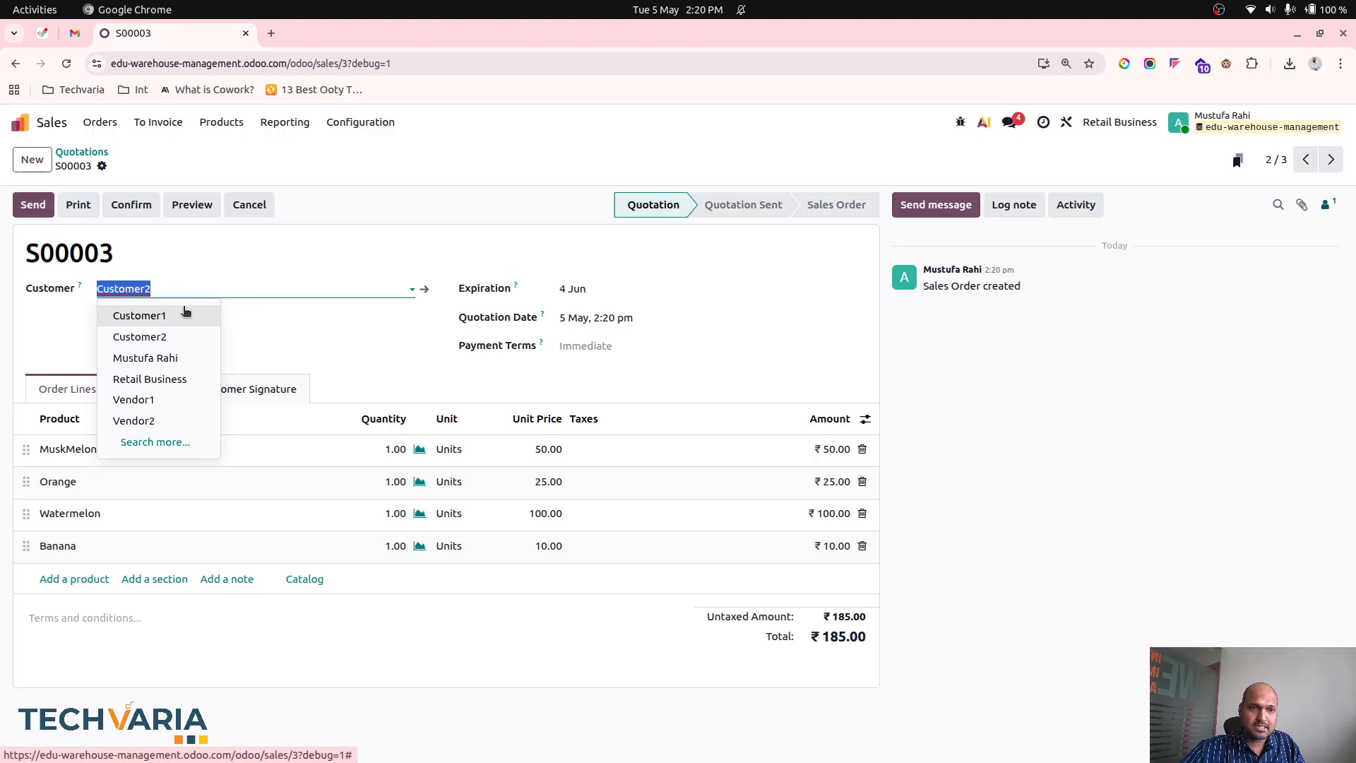
left_click(182, 316)
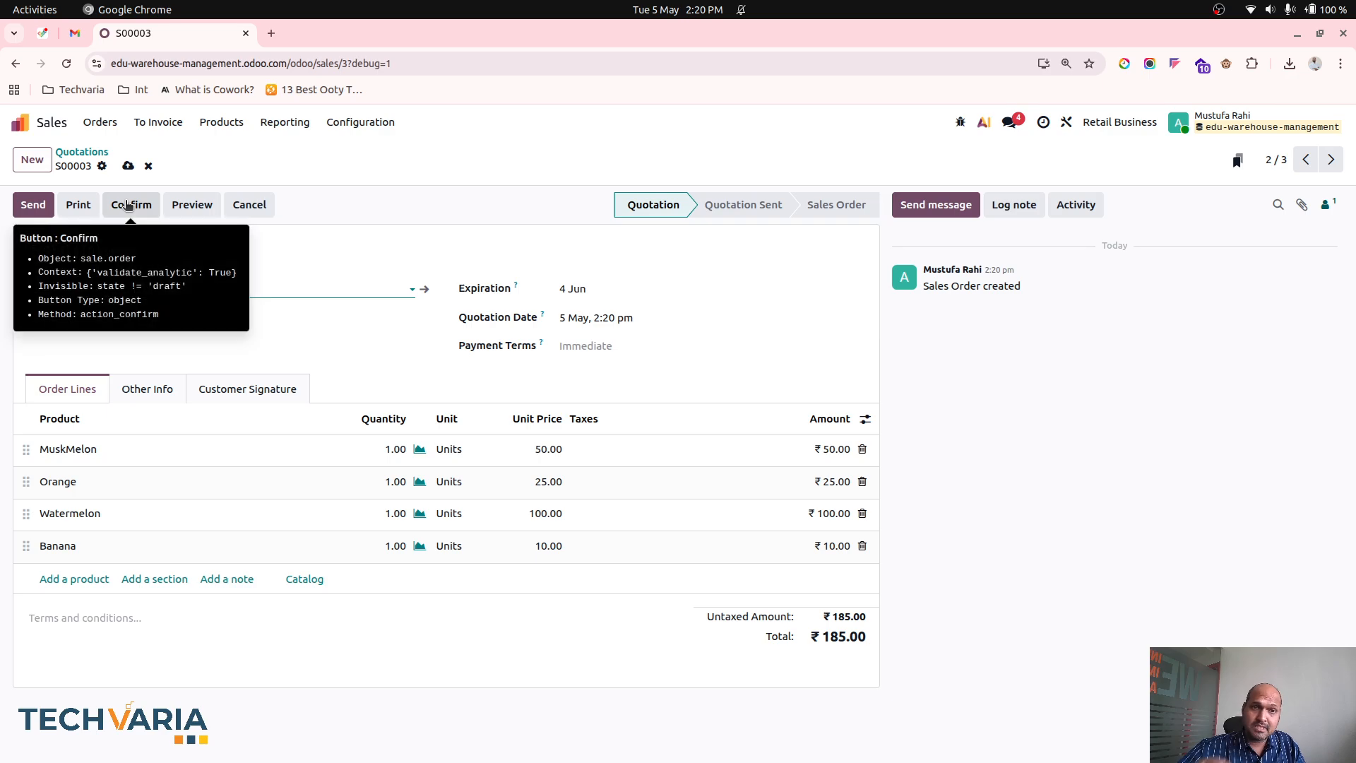
left_click(127, 204)
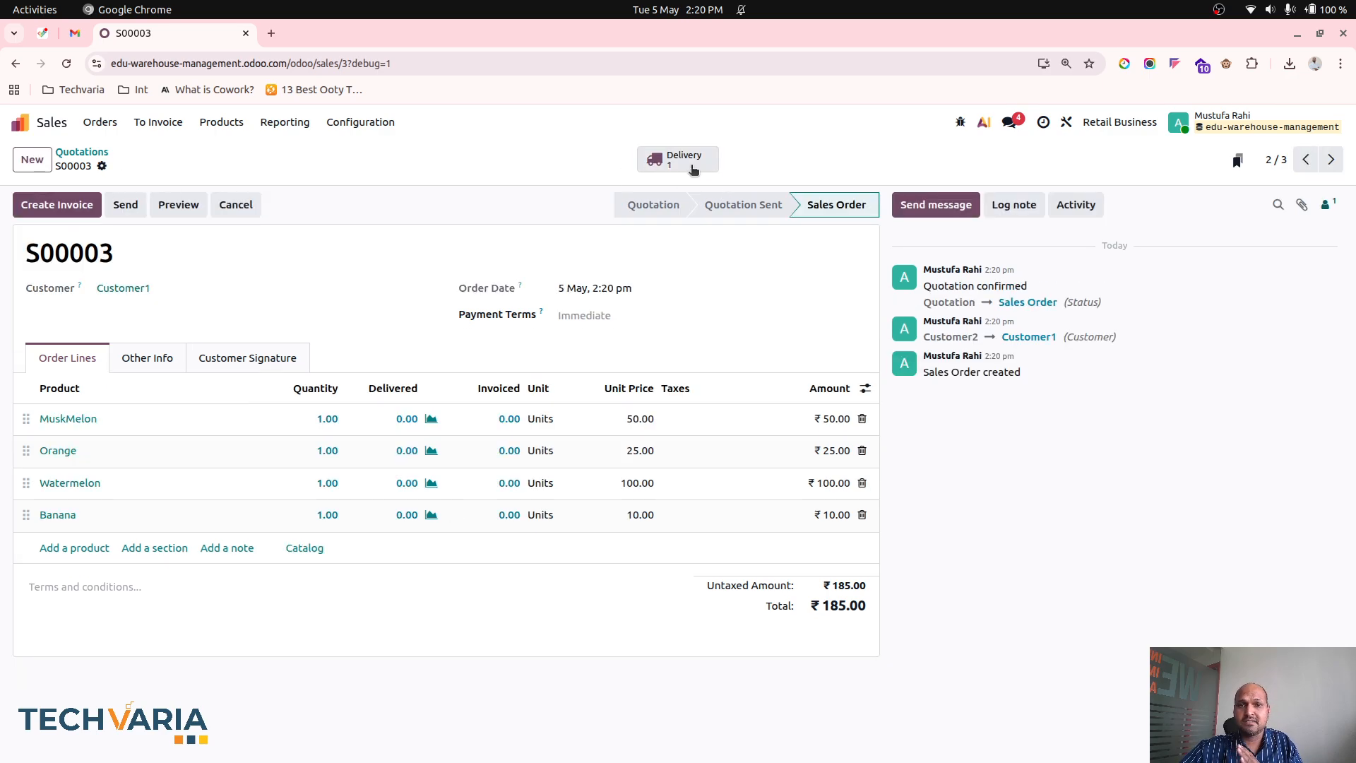
- Print the Picking Operations report for the new order's pick transfer and save the PDF in the Downloads folder
left_click(684, 160)
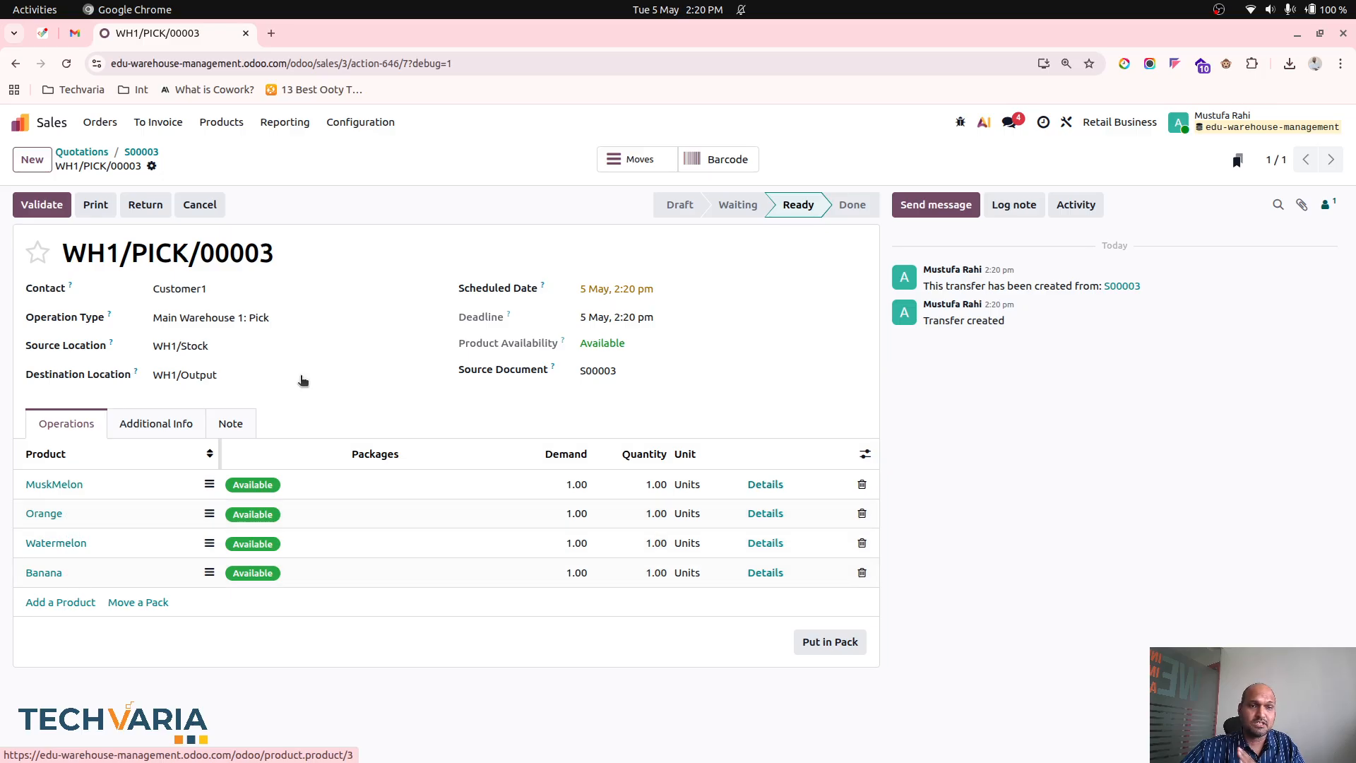
left_click(152, 167)
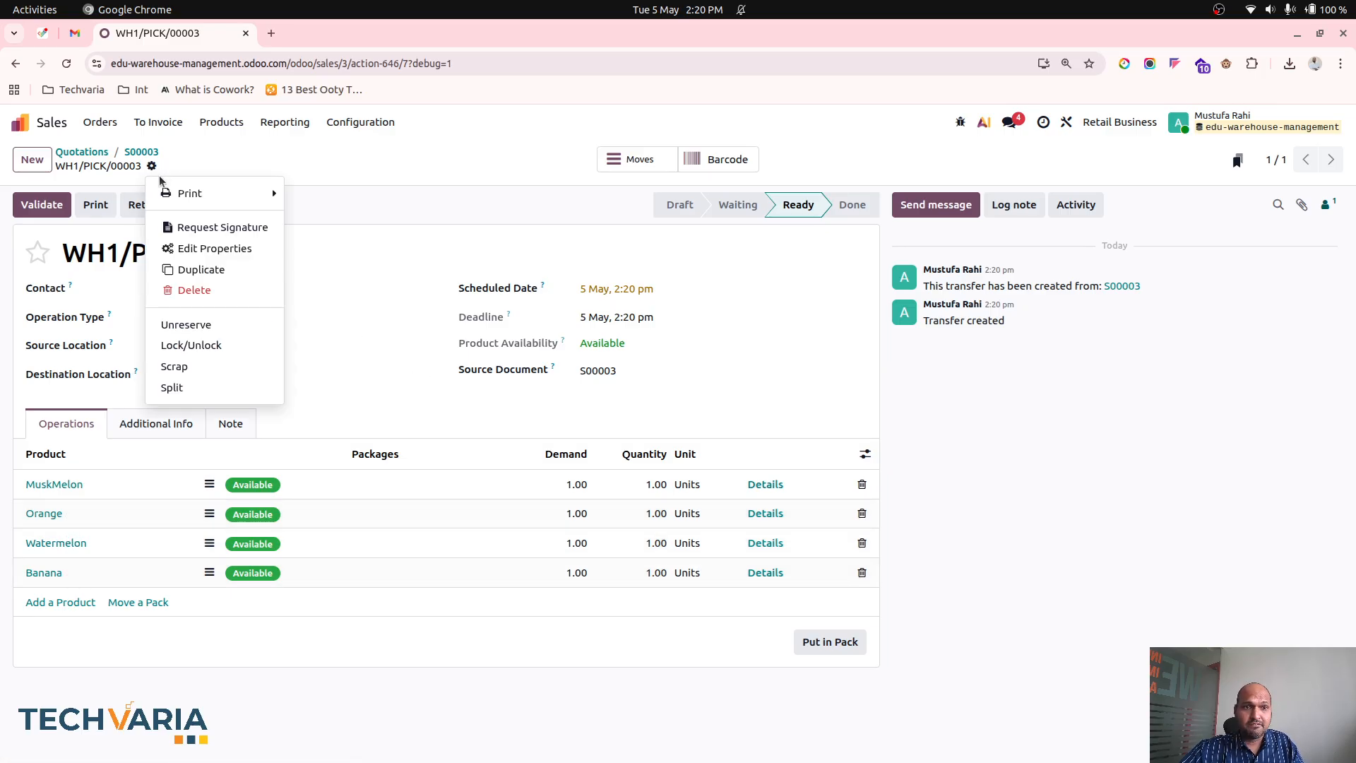
mouse_move(212, 193)
left_click(335, 191)
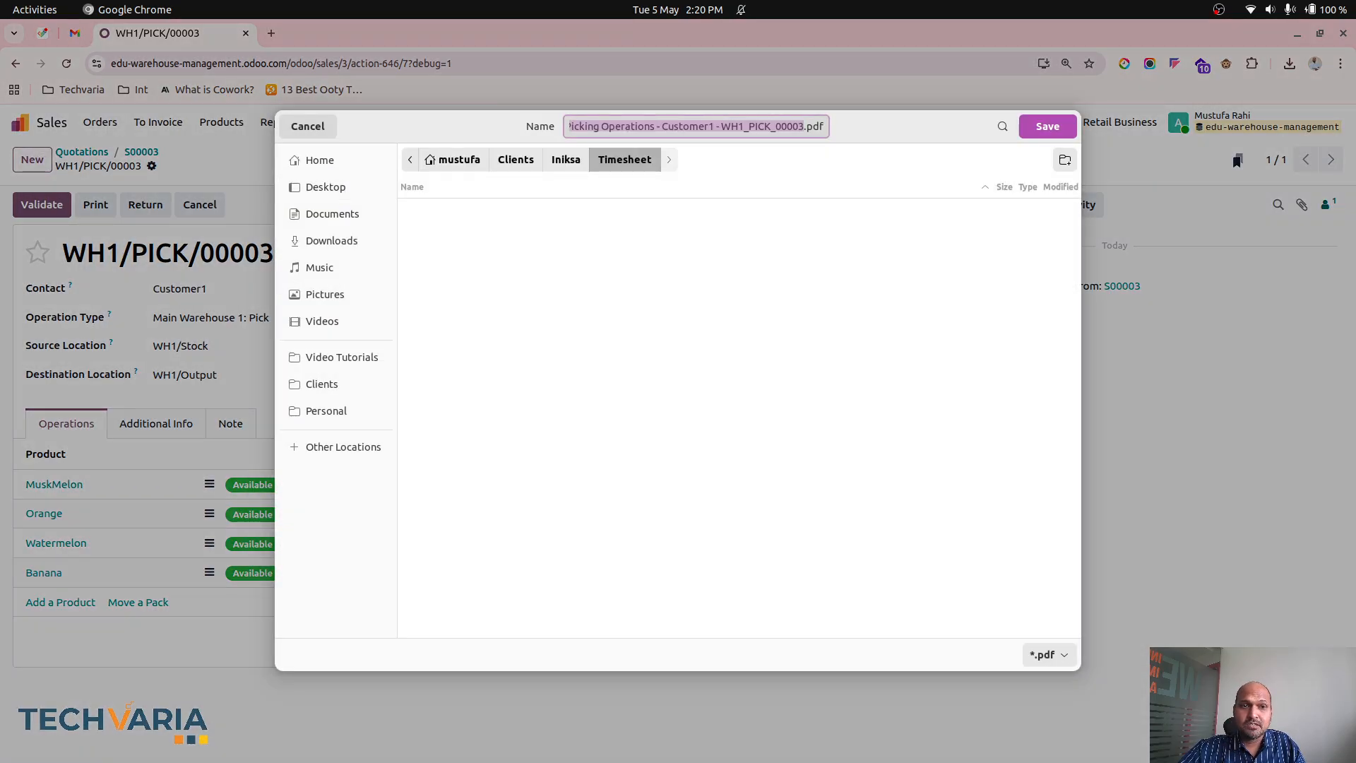
left_click(331, 240)
left_click(1047, 125)
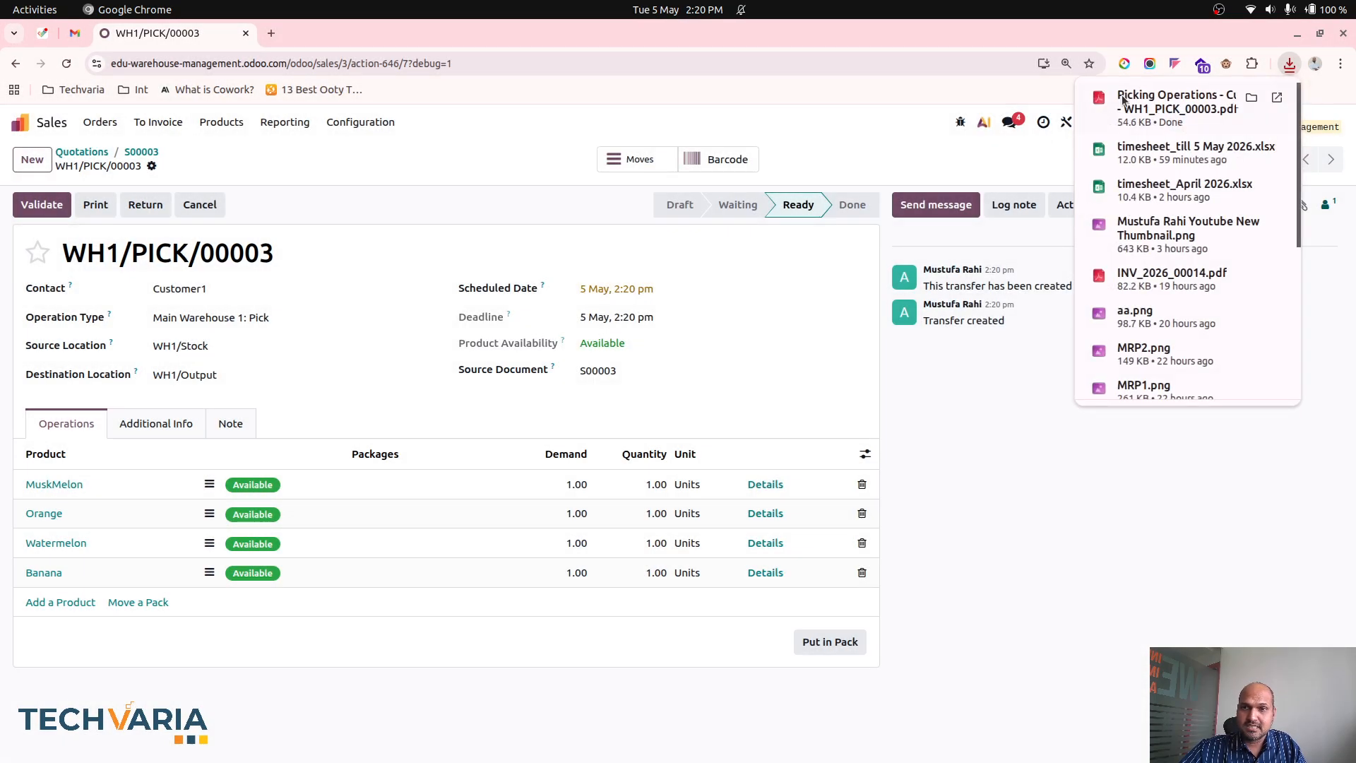
- Open the downloaded Picking Operations PDF, examine each product's source location at 110% zoom, and return to the pick transfer
left_click(1125, 100)
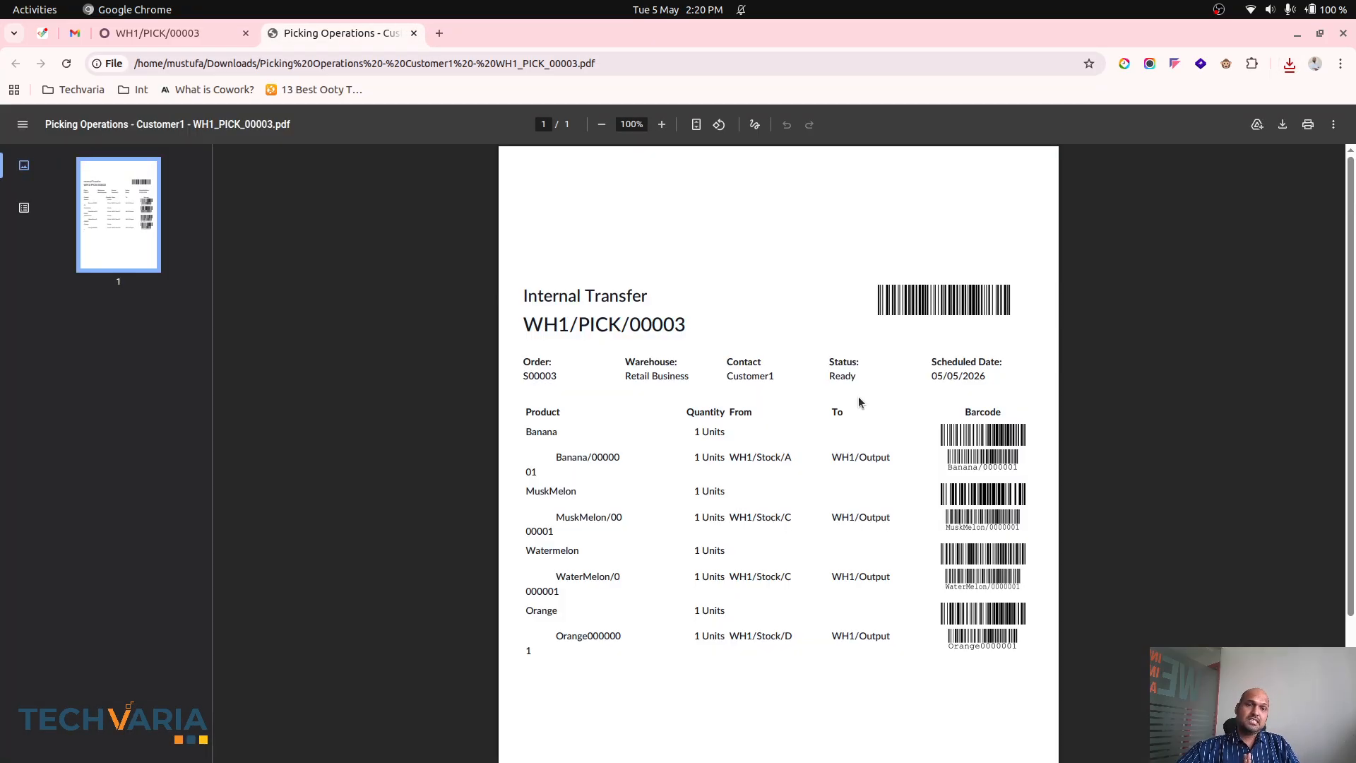
key("ctrl+plus")
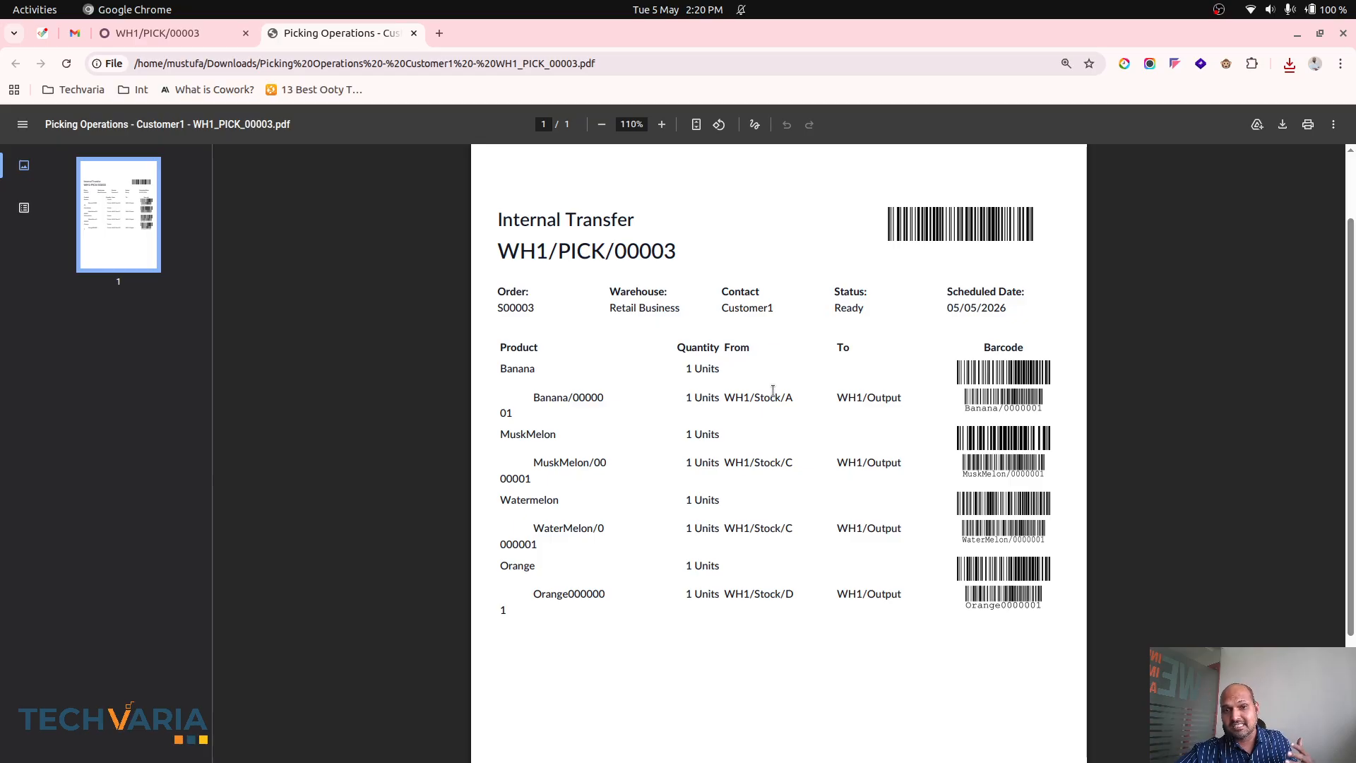
left_click(237, 37)
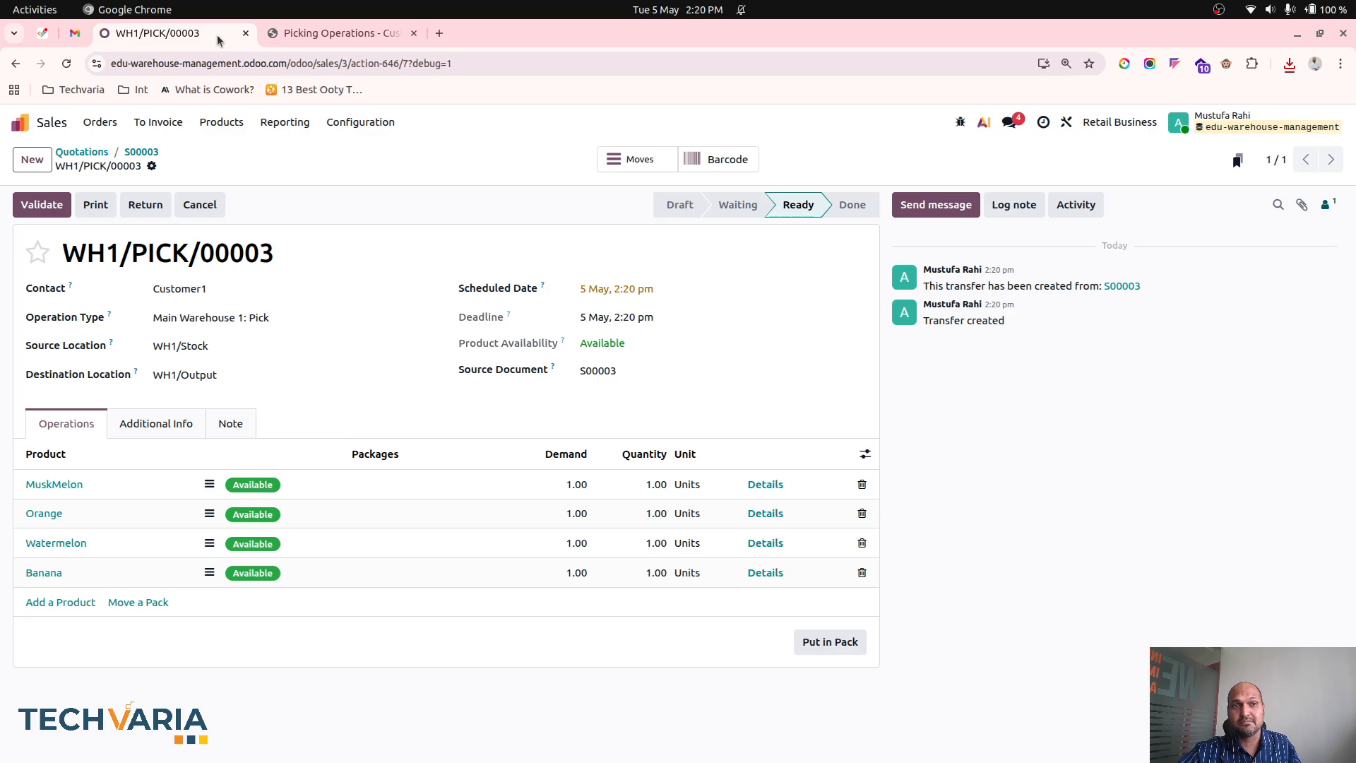
- Open the Locations list in the Inventory app and compare it with the source locations in the Picking Operations PDF
left_click(45, 123)
type("inve")
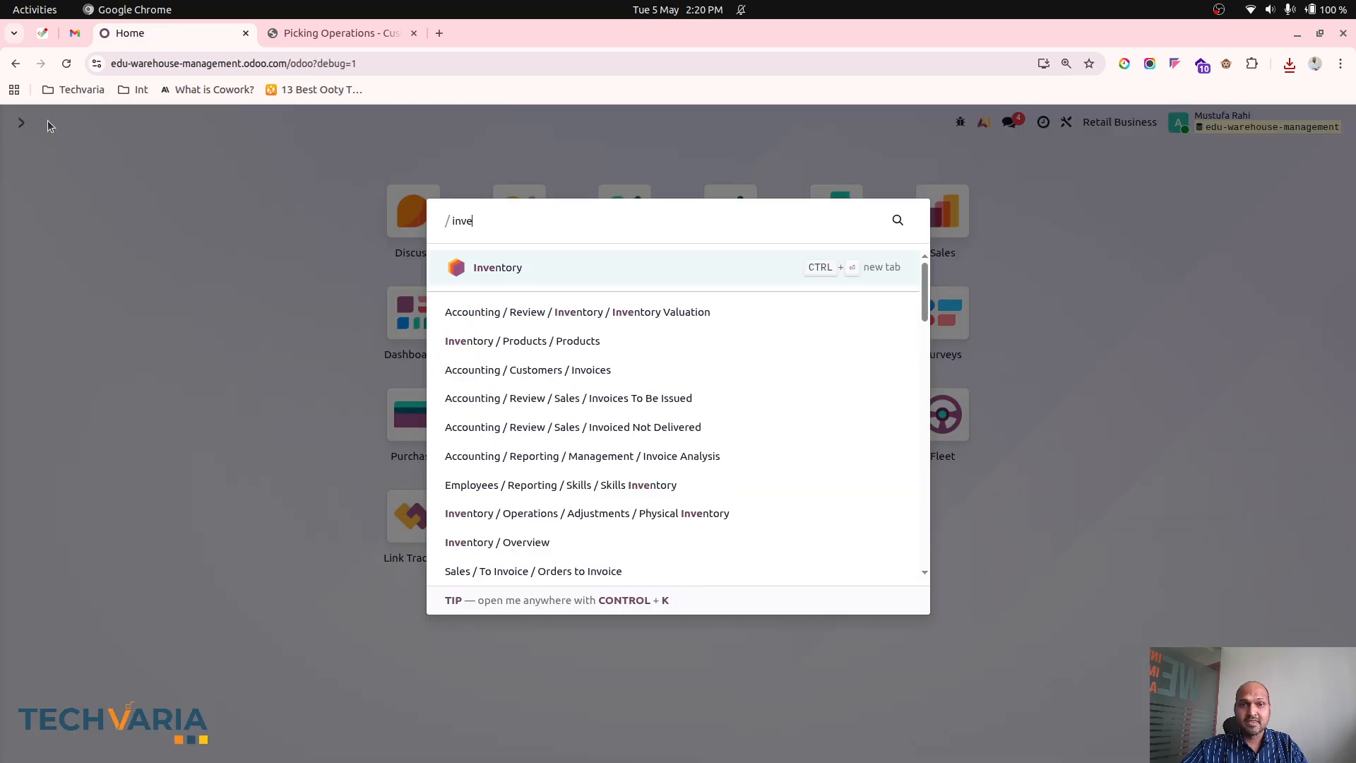
key("Return")
left_click(403, 123)
left_click(423, 240)
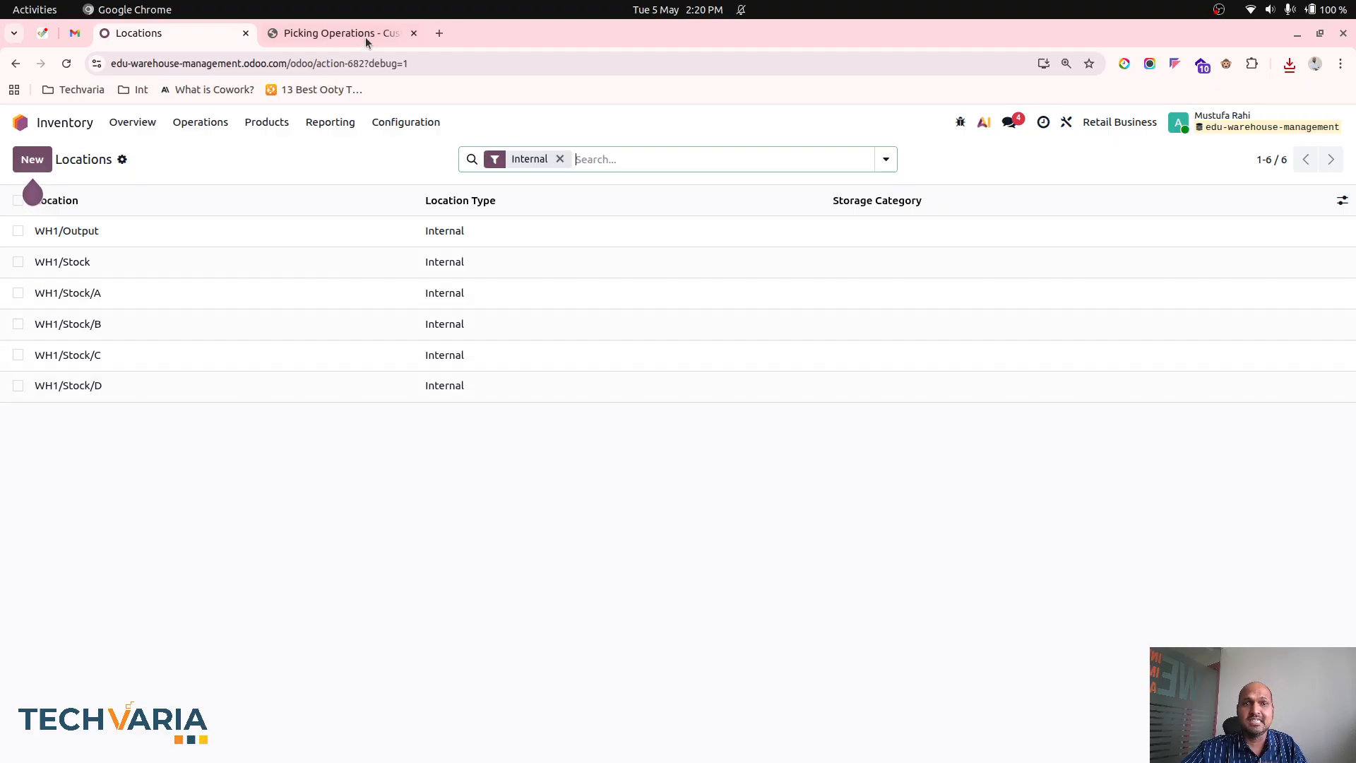
left_click(340, 39)
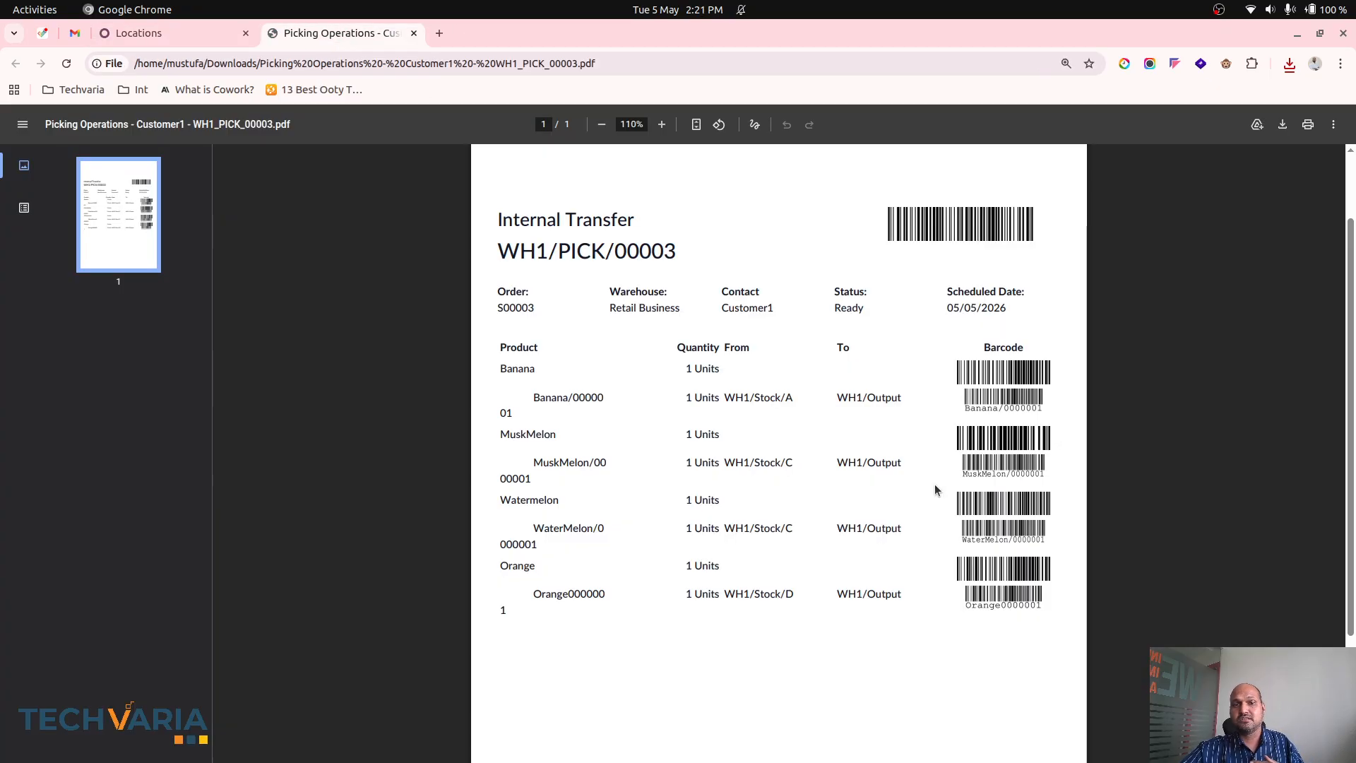
left_click(169, 32)
left_click(297, 34)
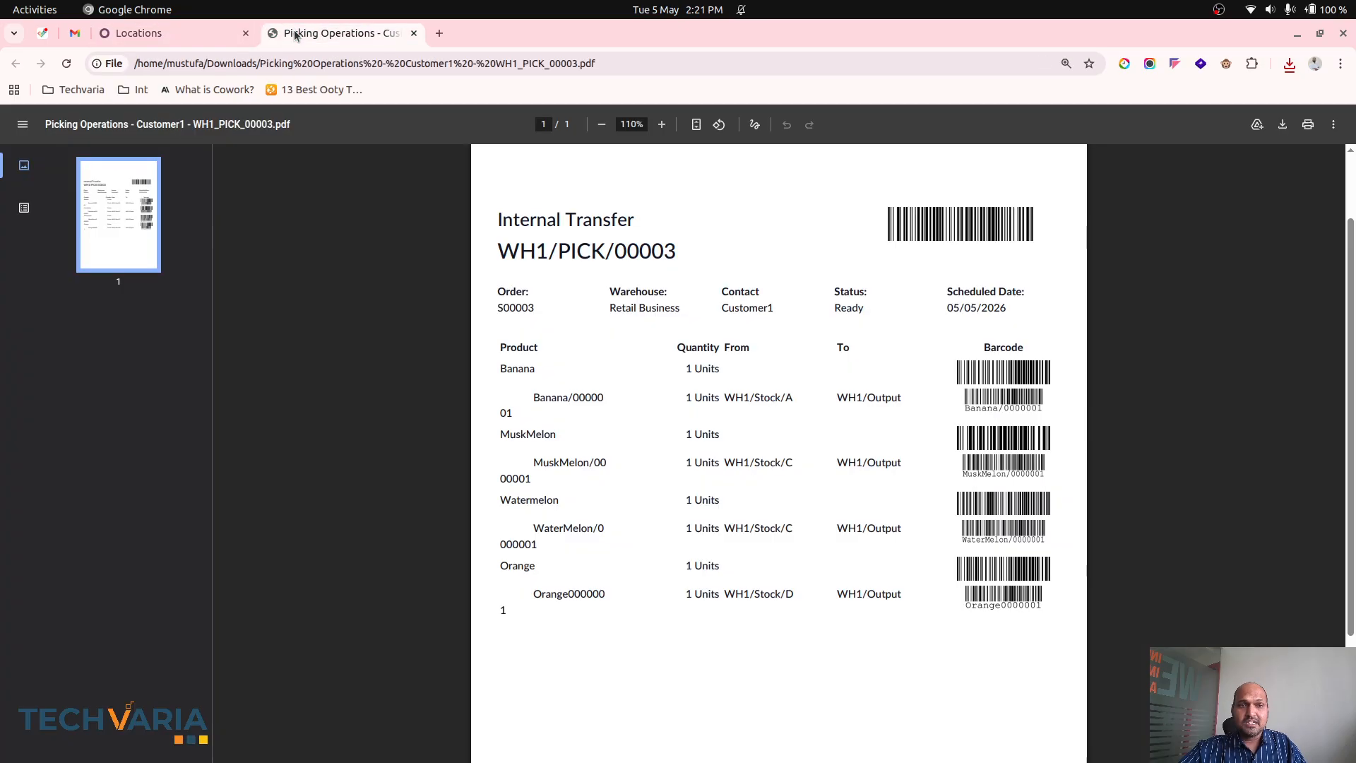
- Duplicate the Locations browser tab and open the pick transfer of Customer1's newest sales order from the Sales app in the copy
left_click(152, 12)
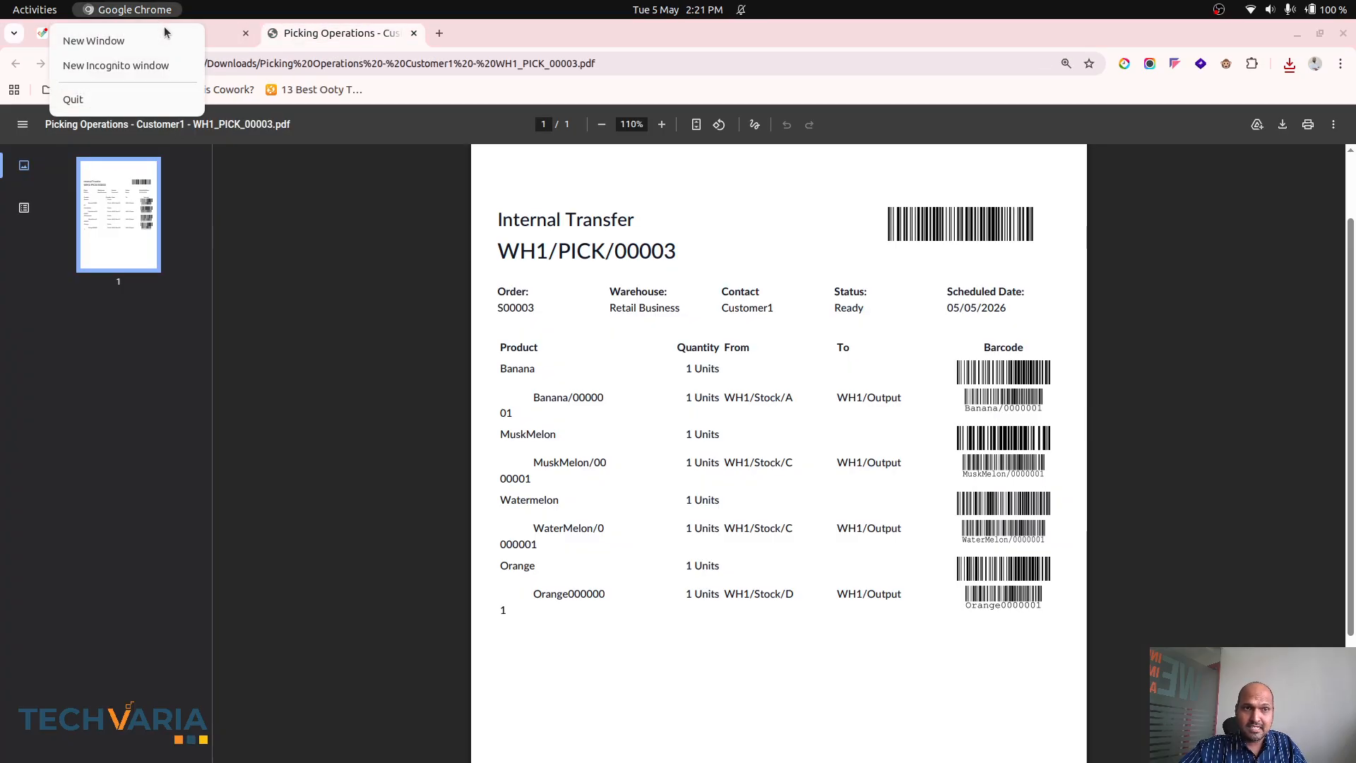
left_click(203, 9)
right_click(212, 37)
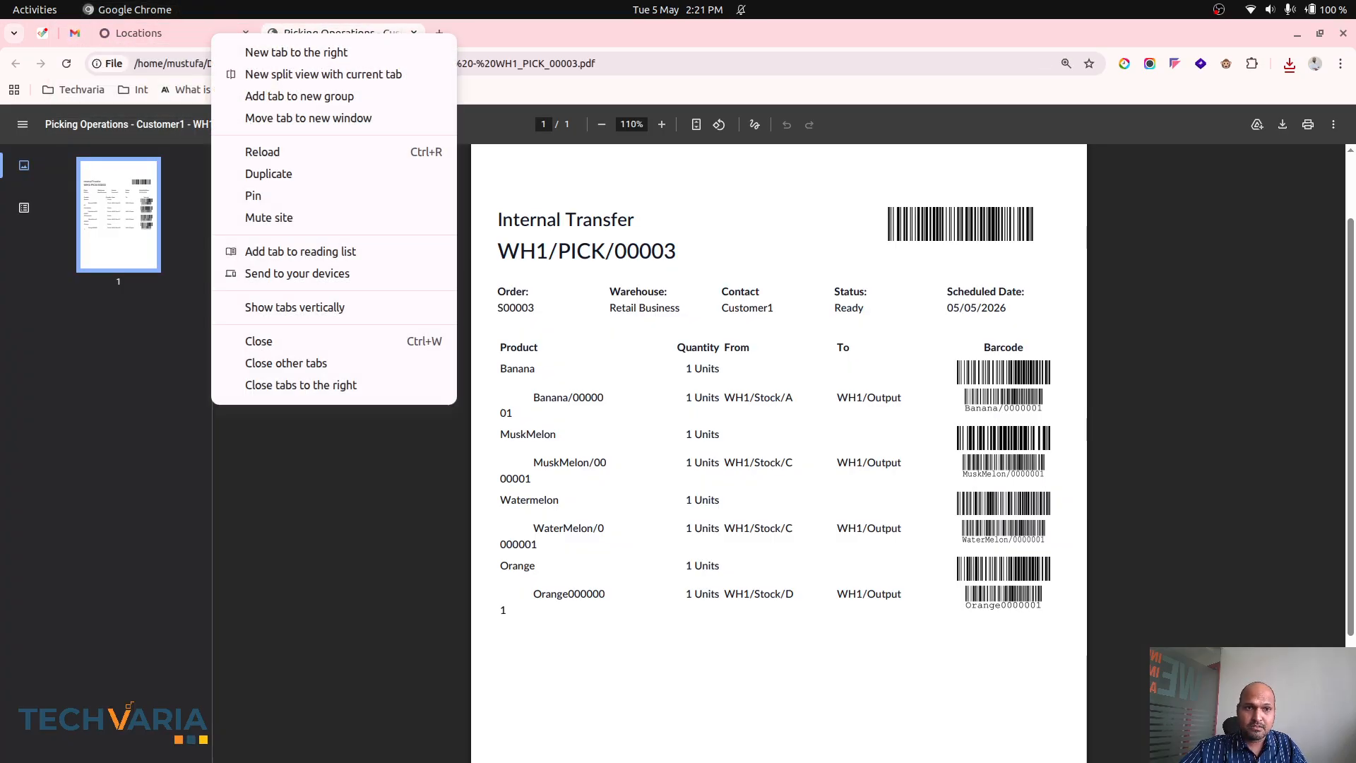
left_click(299, 172)
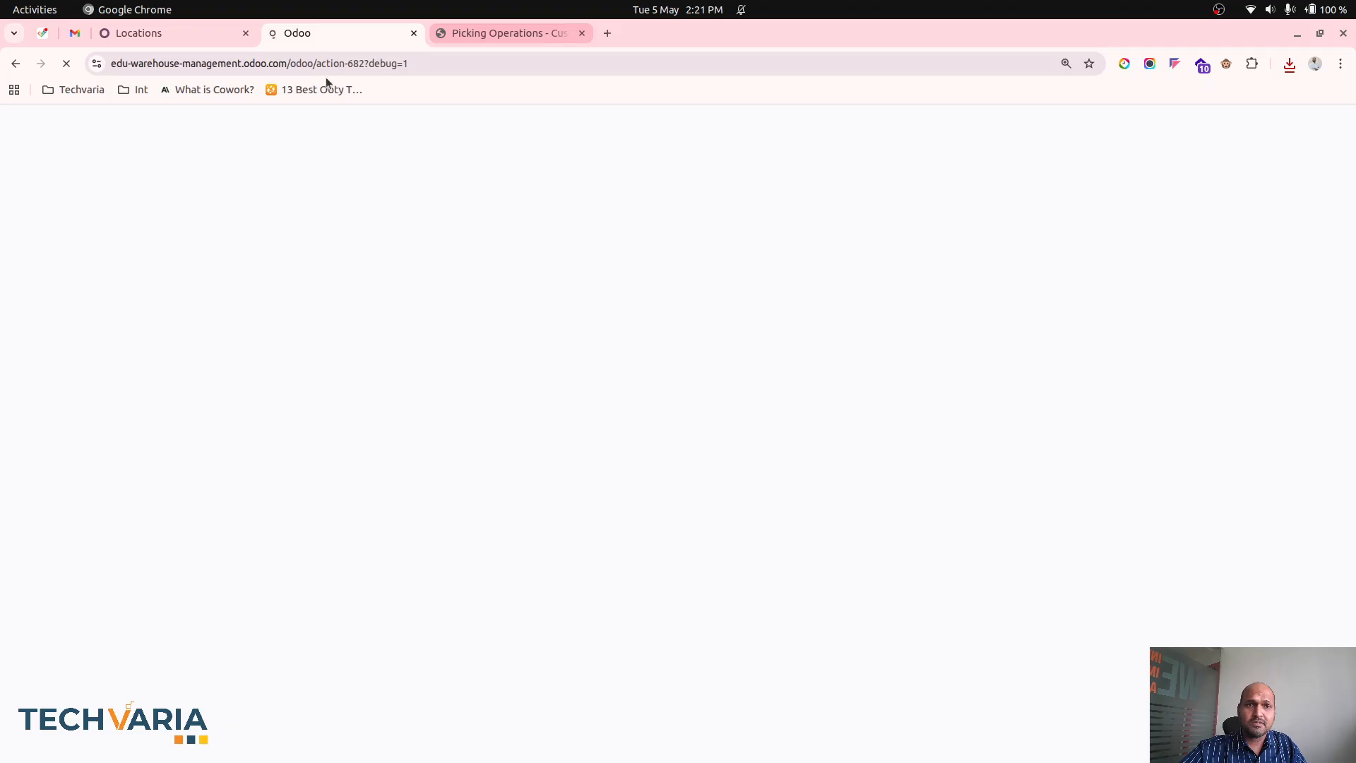
left_click(56, 126)
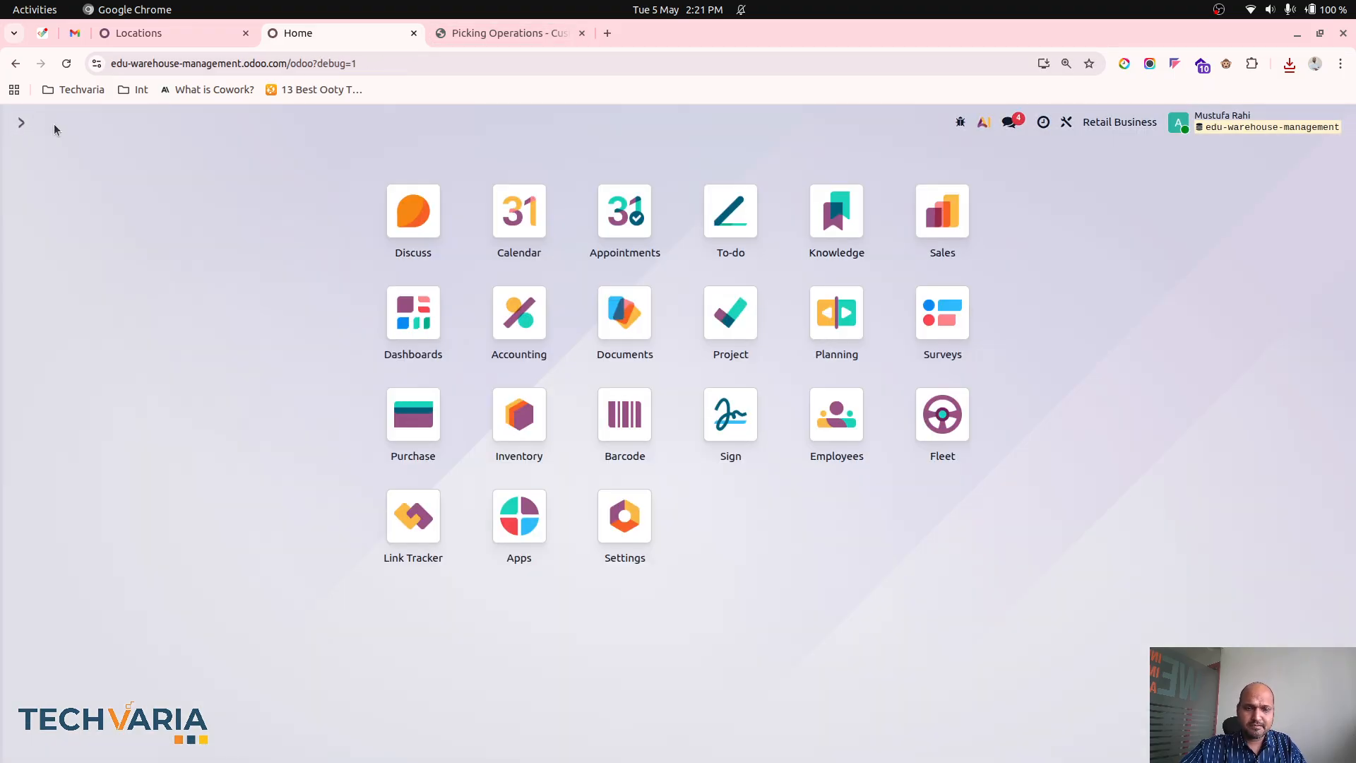
type("sal")
key("Return")
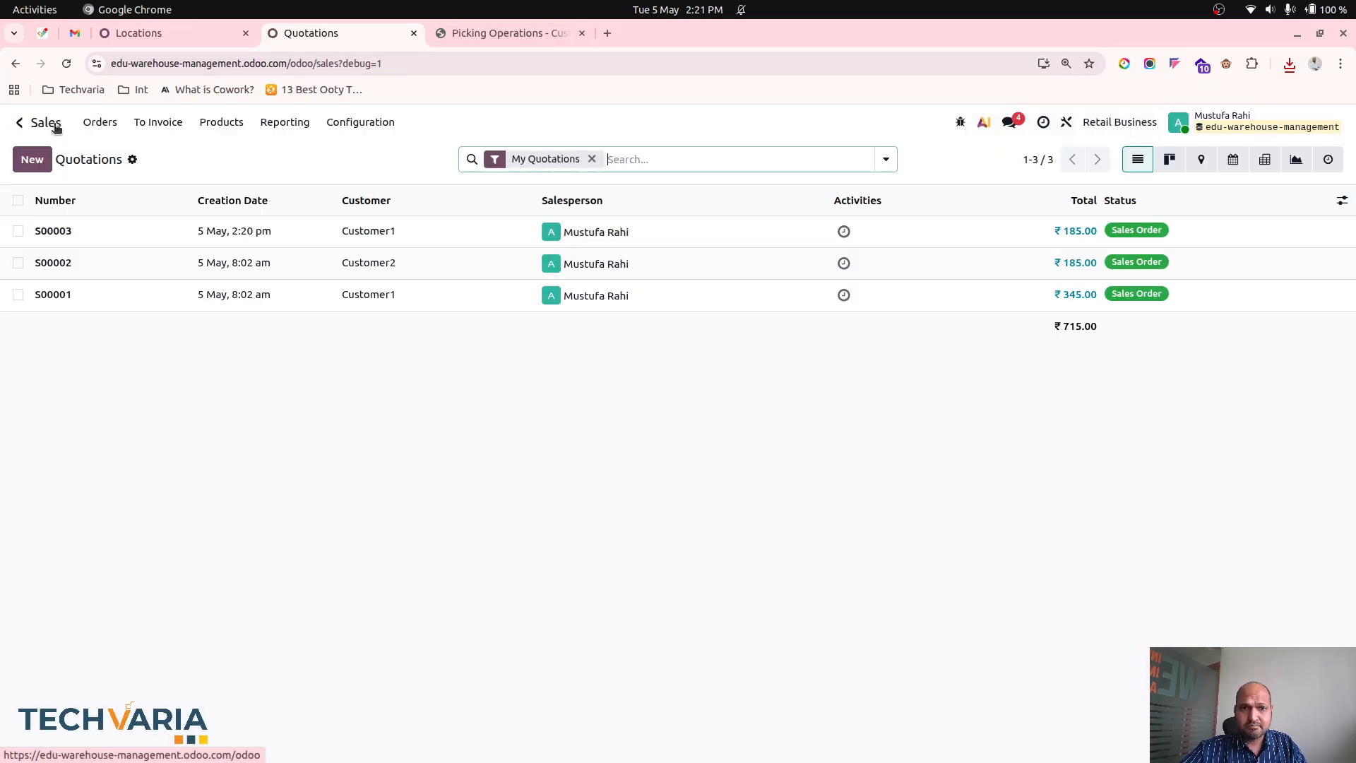
left_click(216, 230)
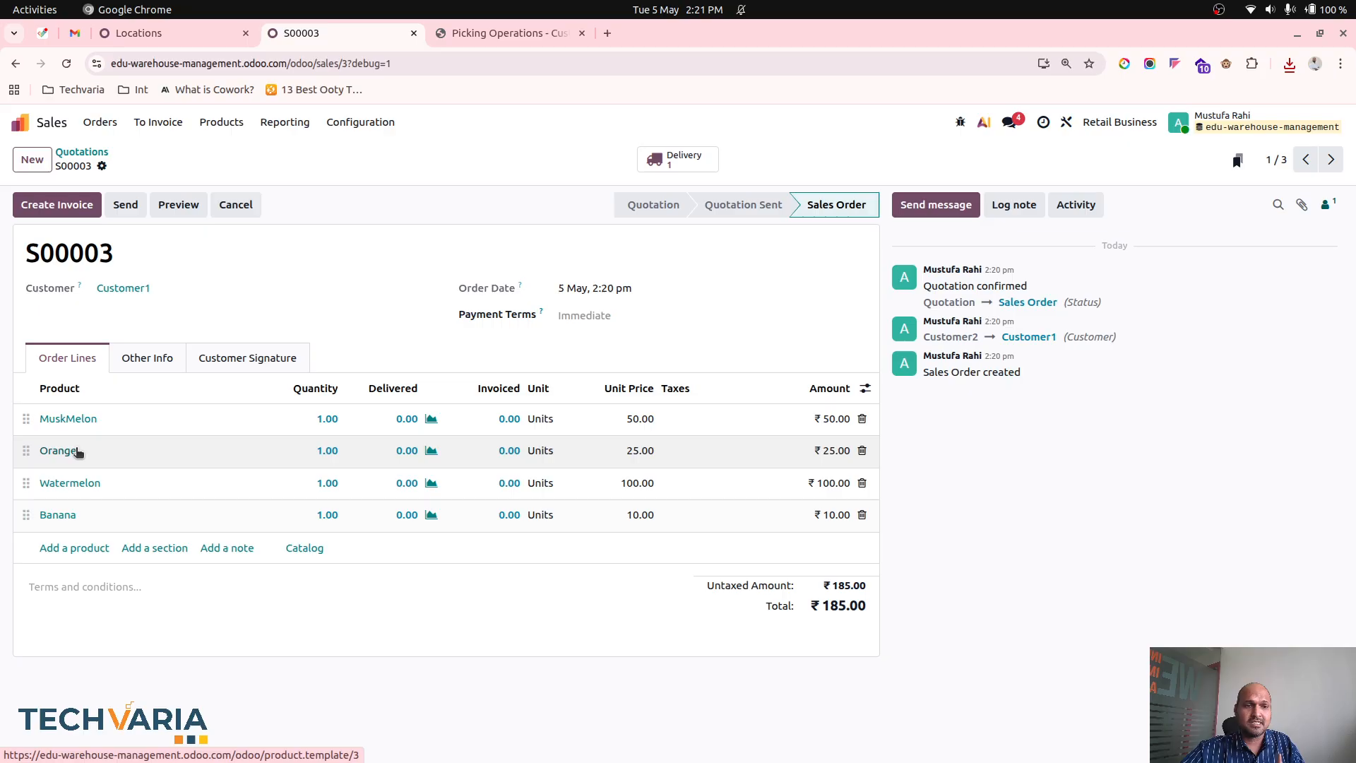
left_click(680, 157)
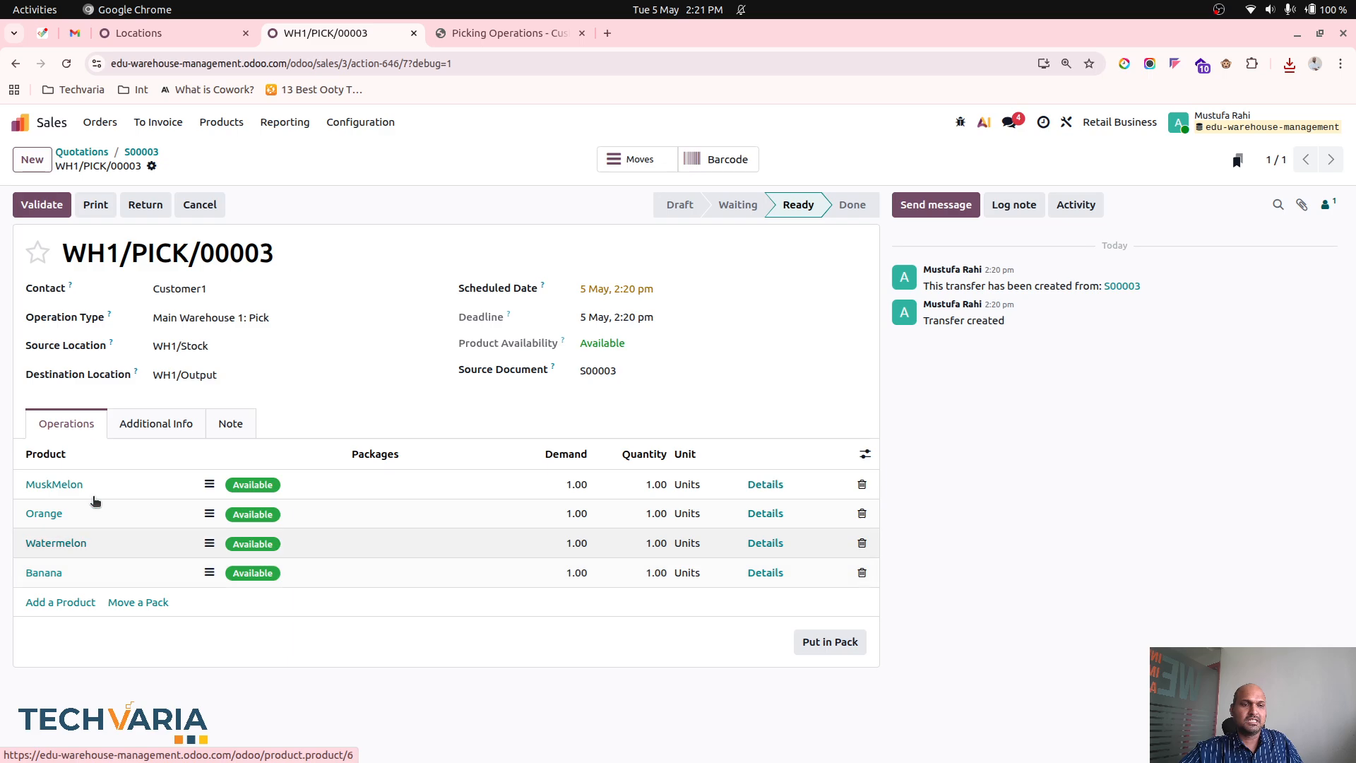
- Compare the picking sequence in the Picking Operations PDF with the order of the warehouse's internal locations
left_click(488, 35)
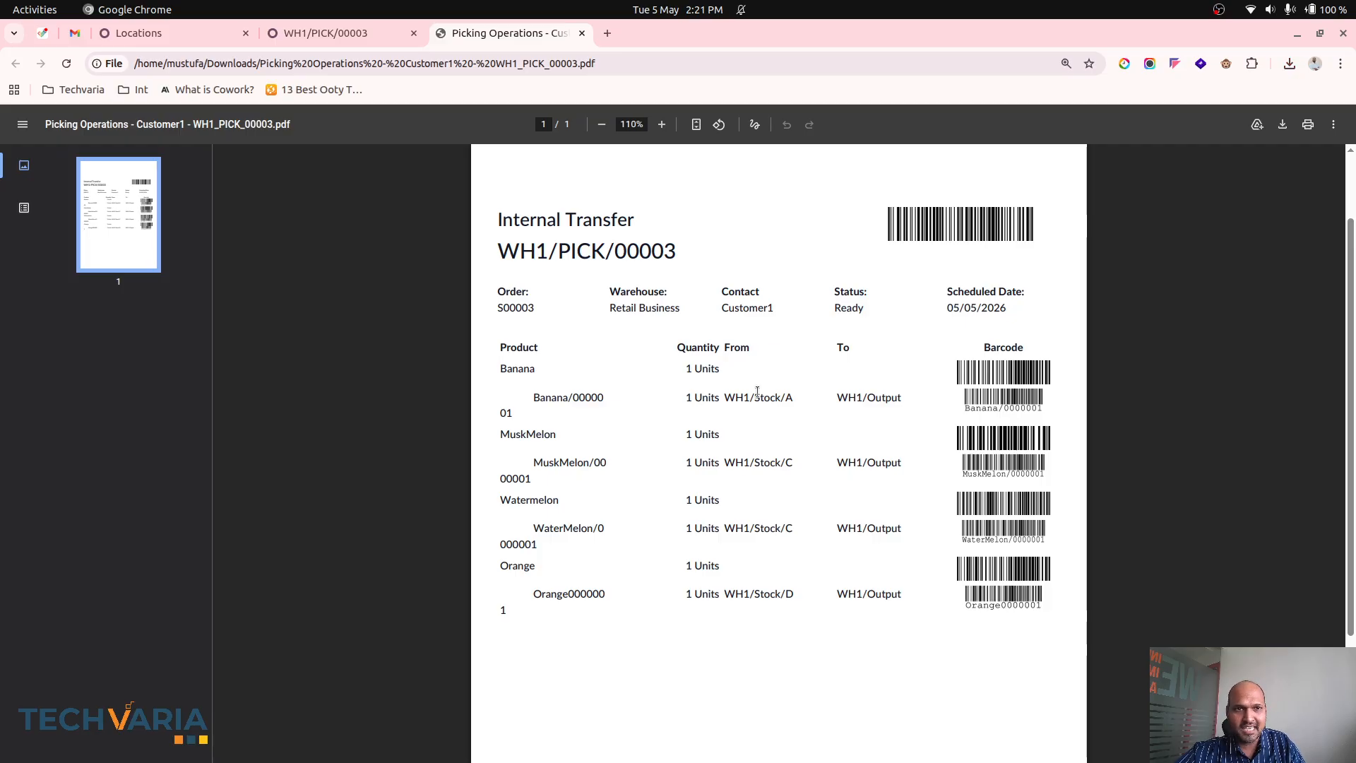
left_click(170, 34)
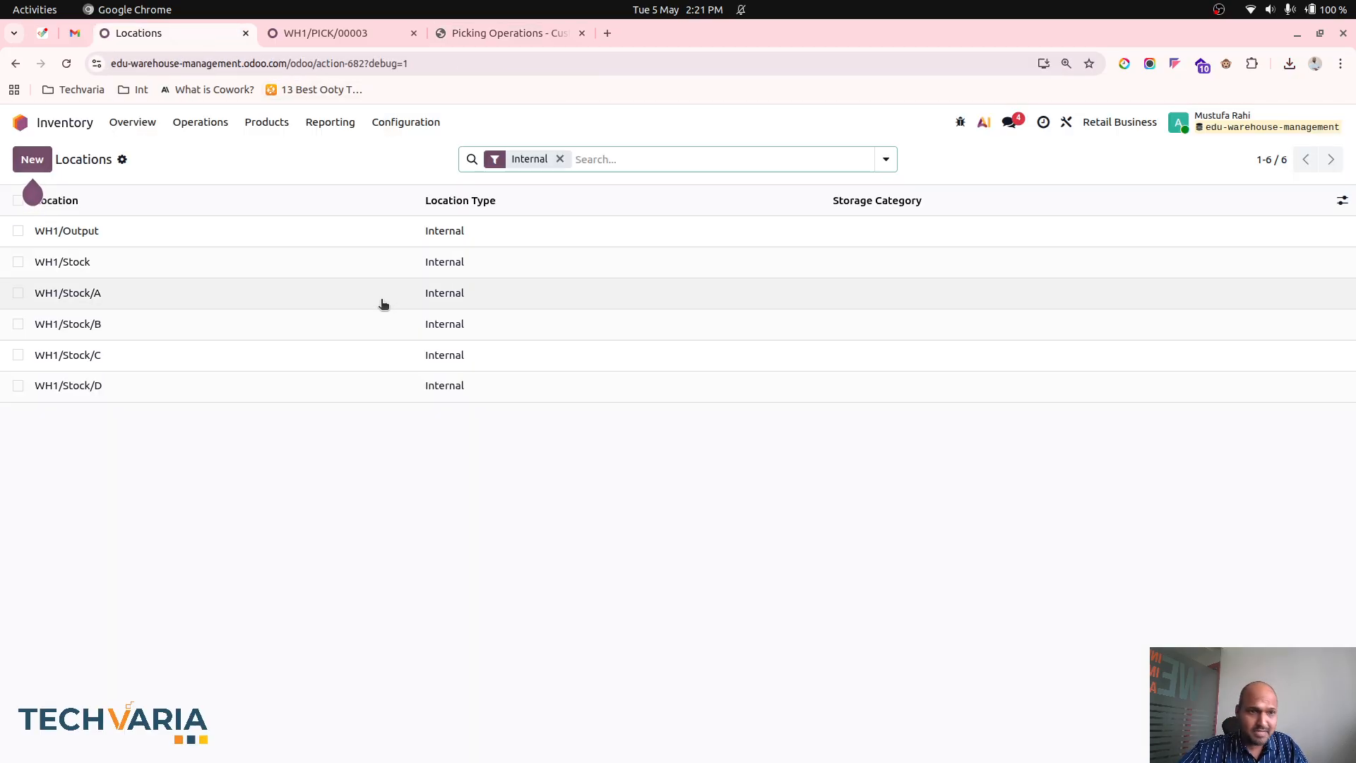
left_click(492, 41)
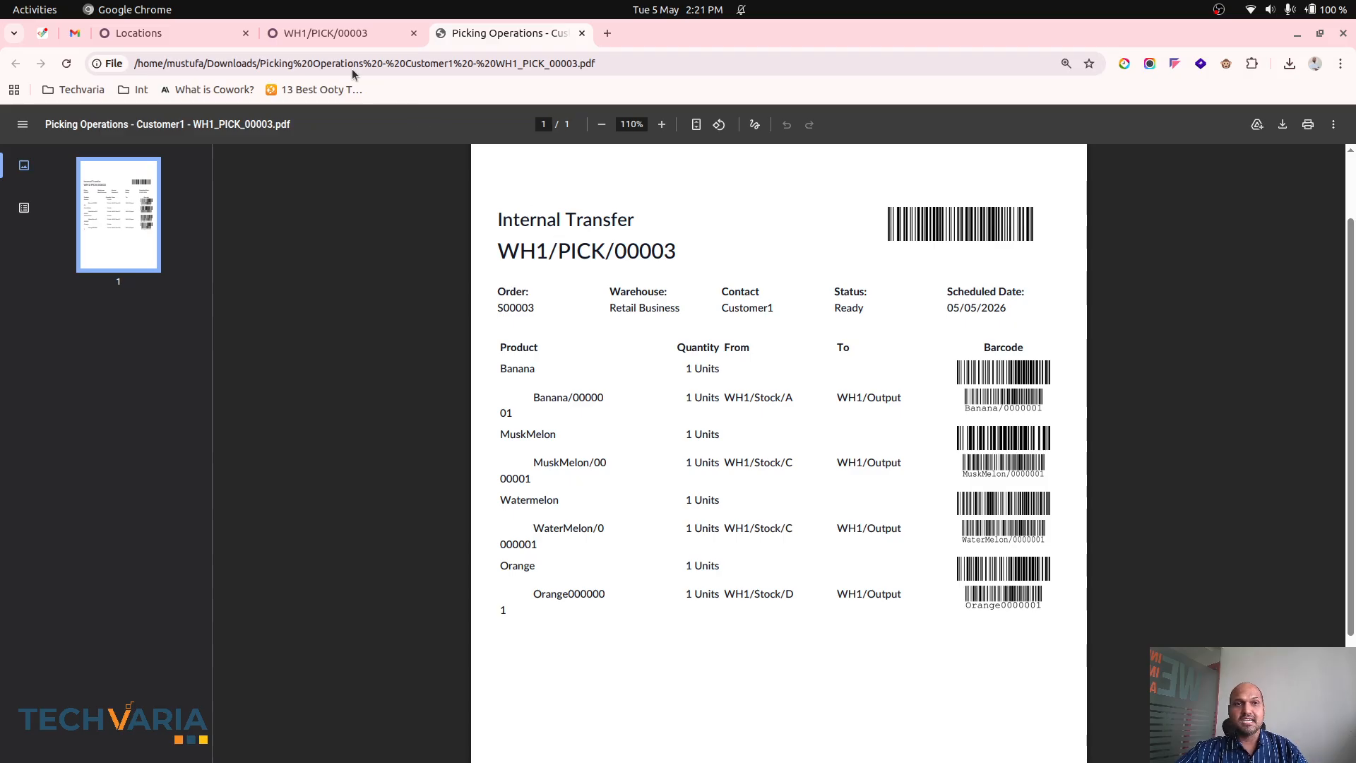
- Open the pick transfer's barcode view, examine how its products are grouped by source location, and return to the transfer
left_click(320, 33)
left_click(726, 159)
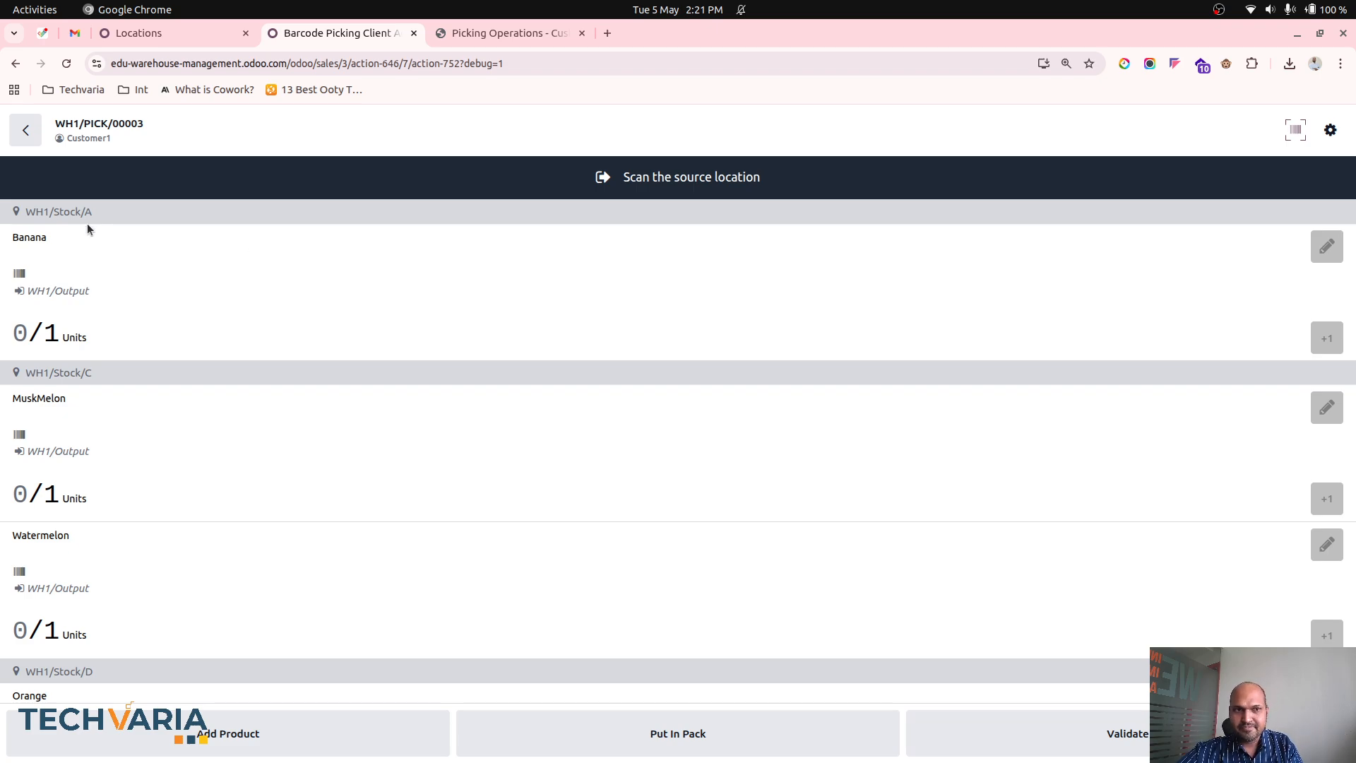
scroll(137, 444, "down", 1)
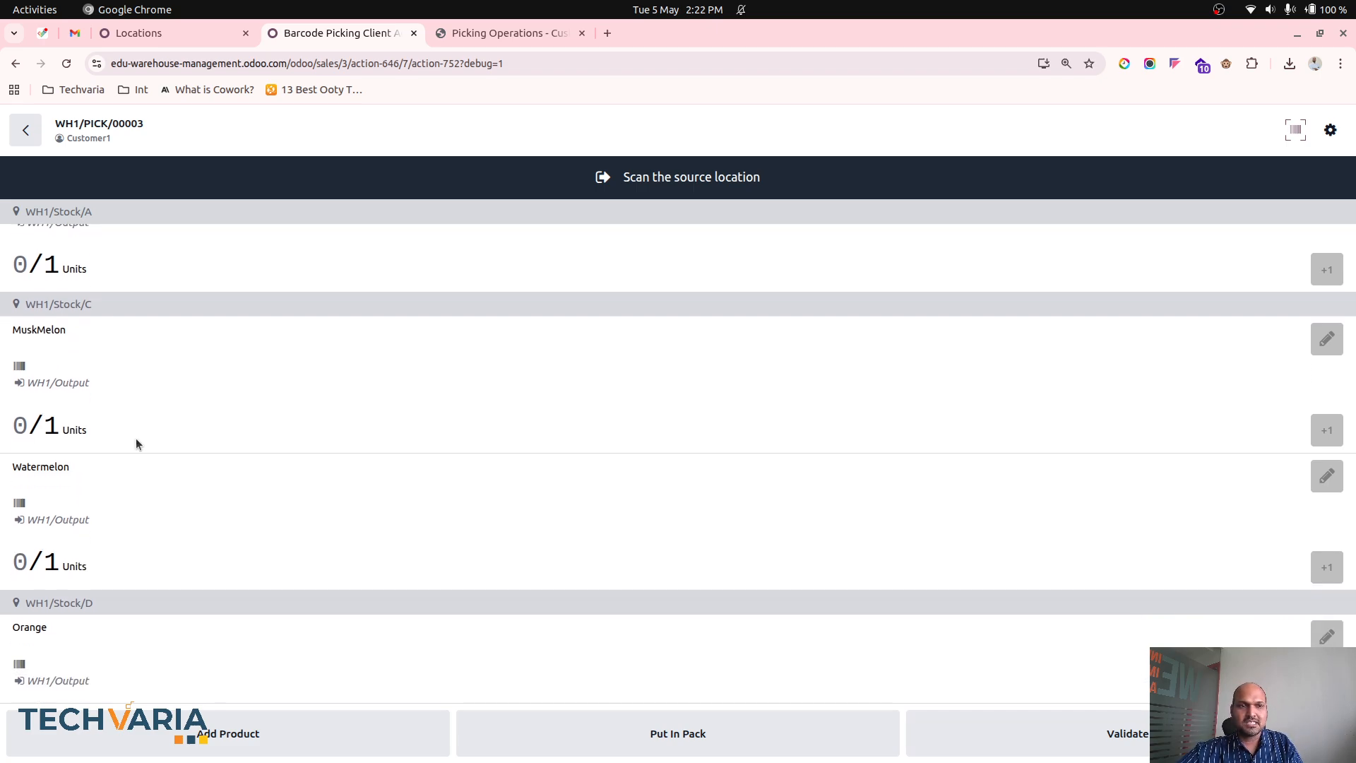
scroll(147, 487, "down", 4)
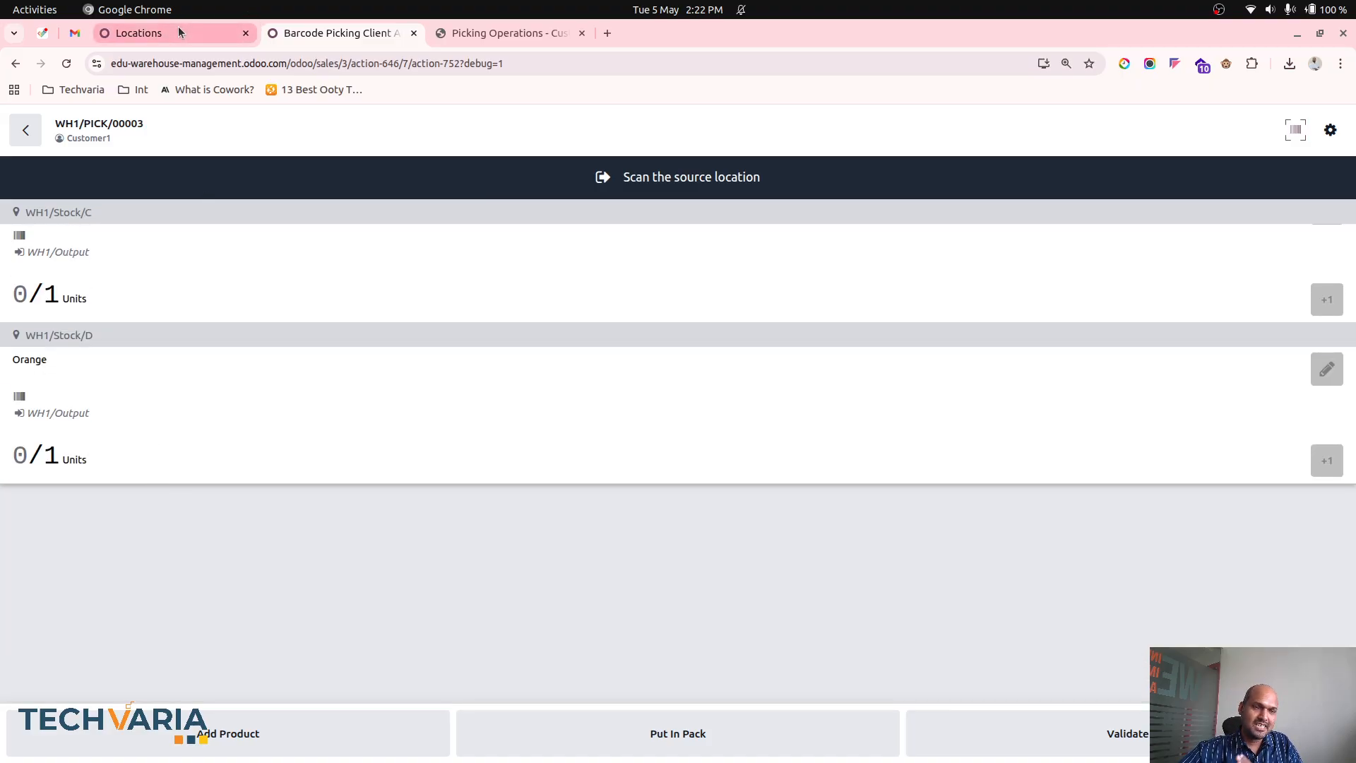
left_click(25, 131)
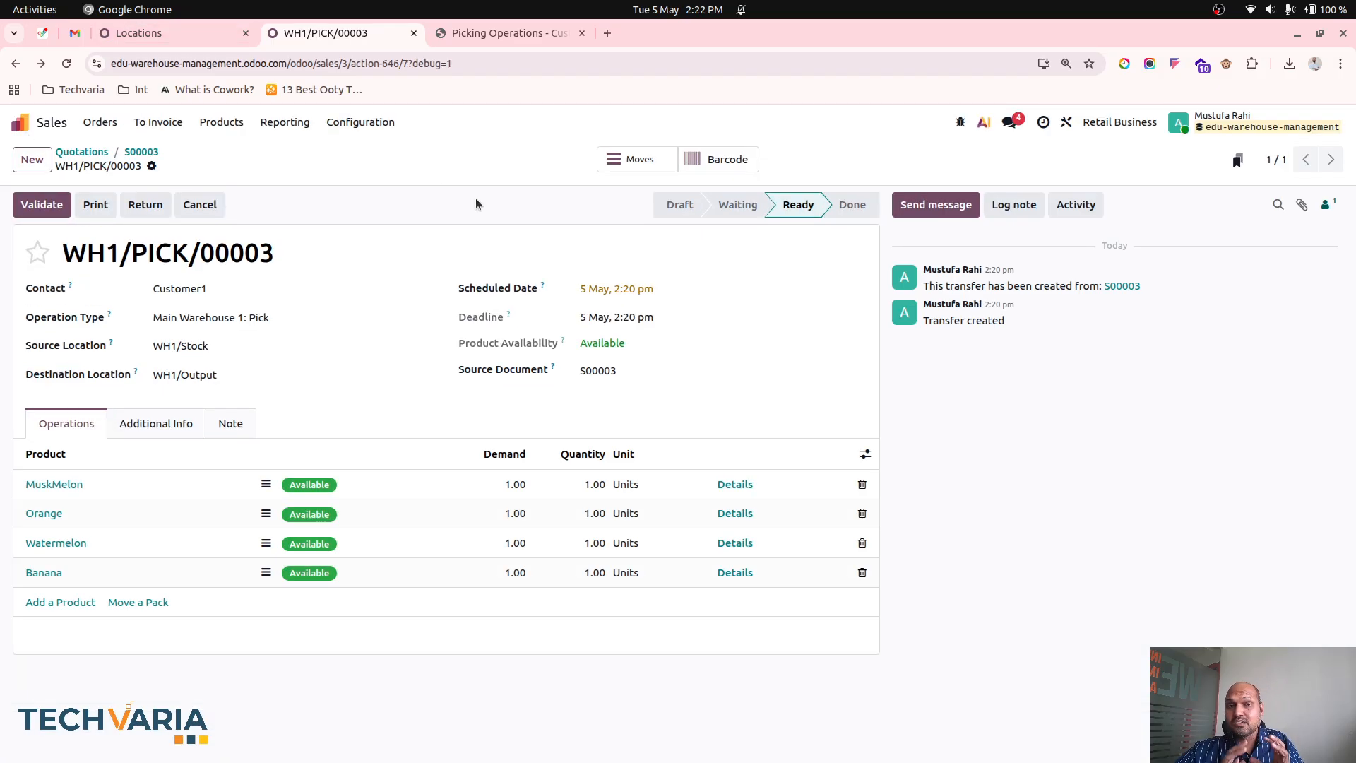
- Duplicate location WH1/Stock/A, name the copy A1, save it and return to the Locations list
left_click(176, 33)
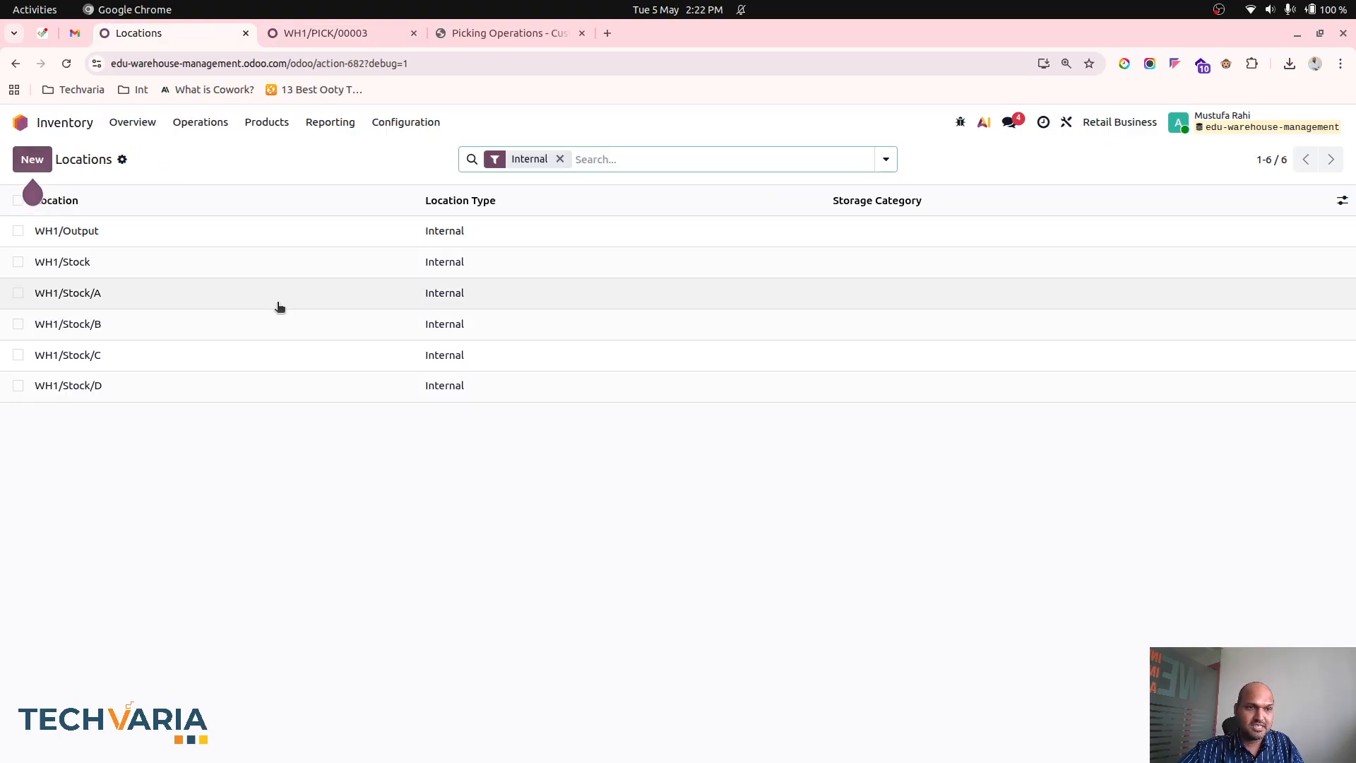
left_click(128, 291)
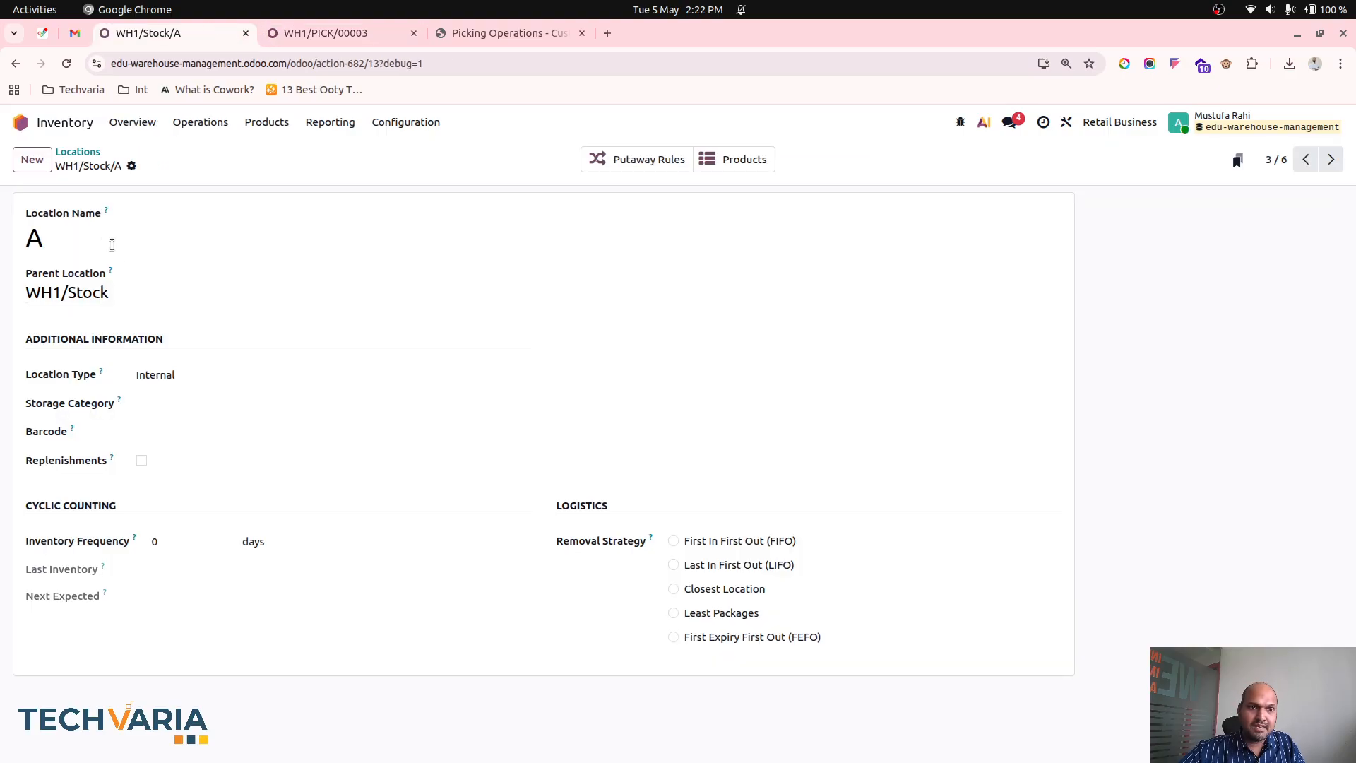
left_click(131, 165)
left_click(197, 226)
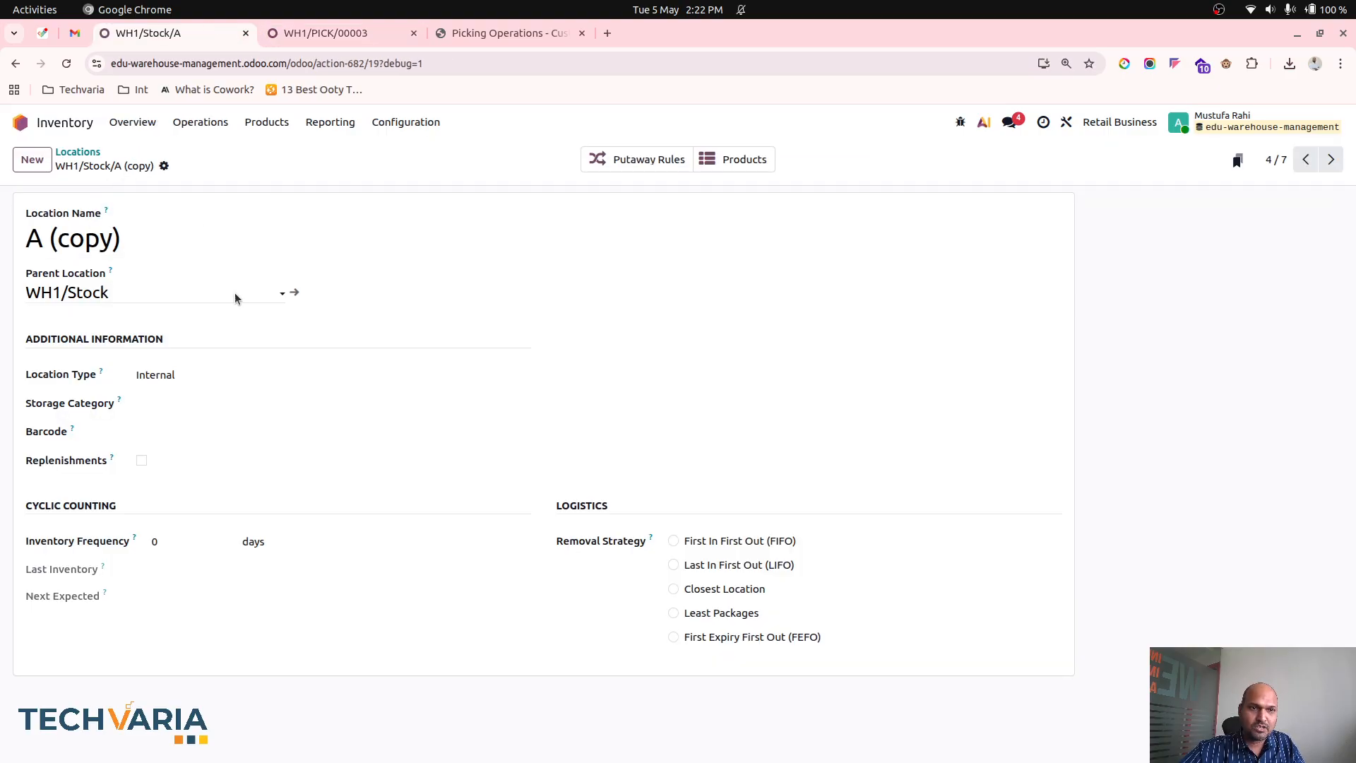
left_click_drag(152, 233, 33, 233)
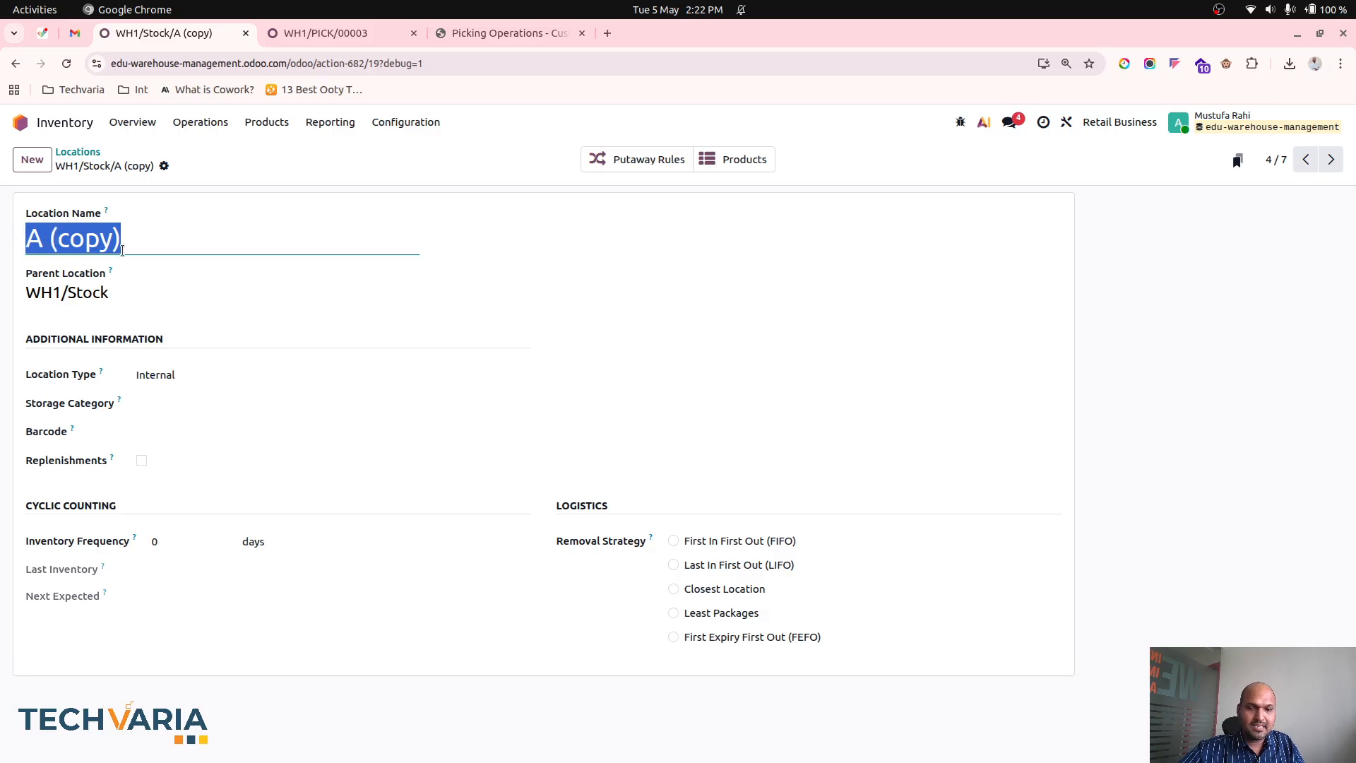
type("A1")
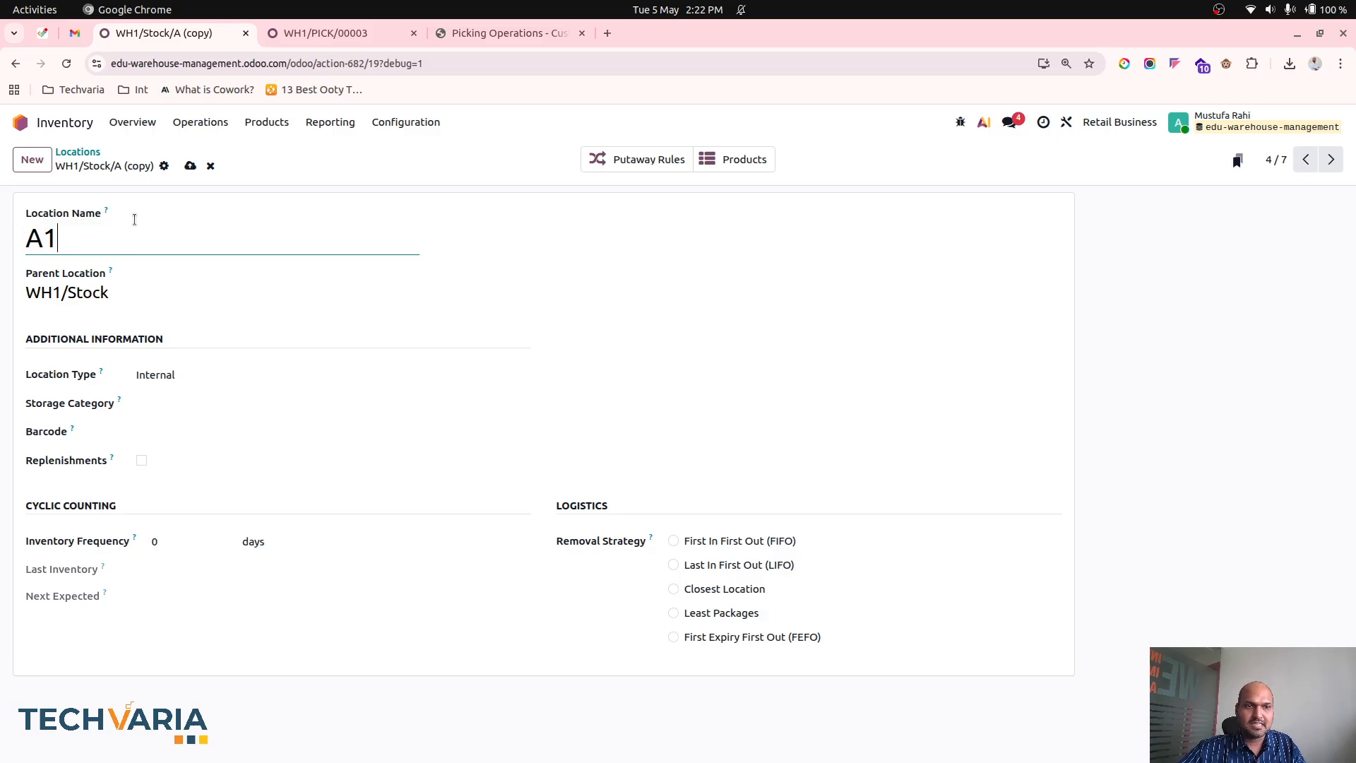
left_click(190, 166)
left_click(82, 151)
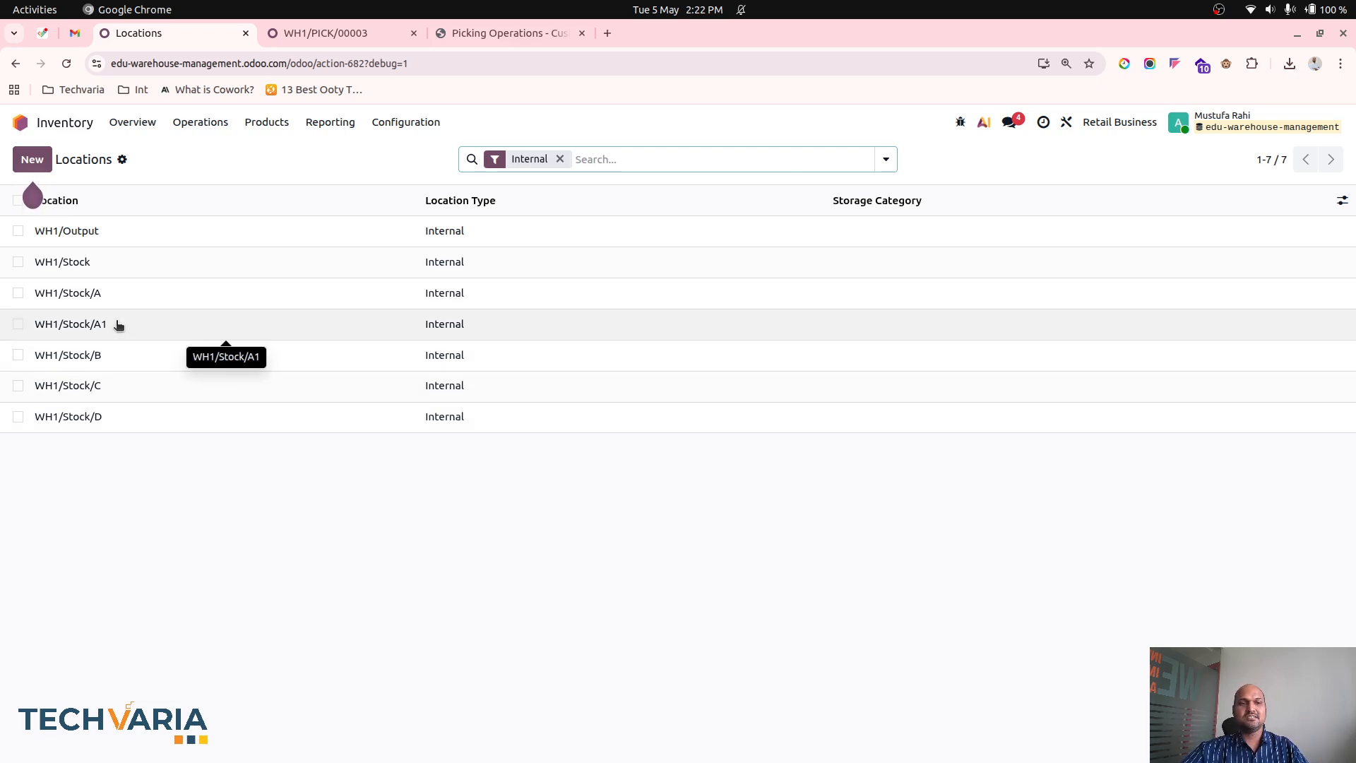
- Duplicate location WH1/Stock/A again, name the copy 1A, save it and return to the Locations list
left_click(92, 293)
left_click(131, 165)
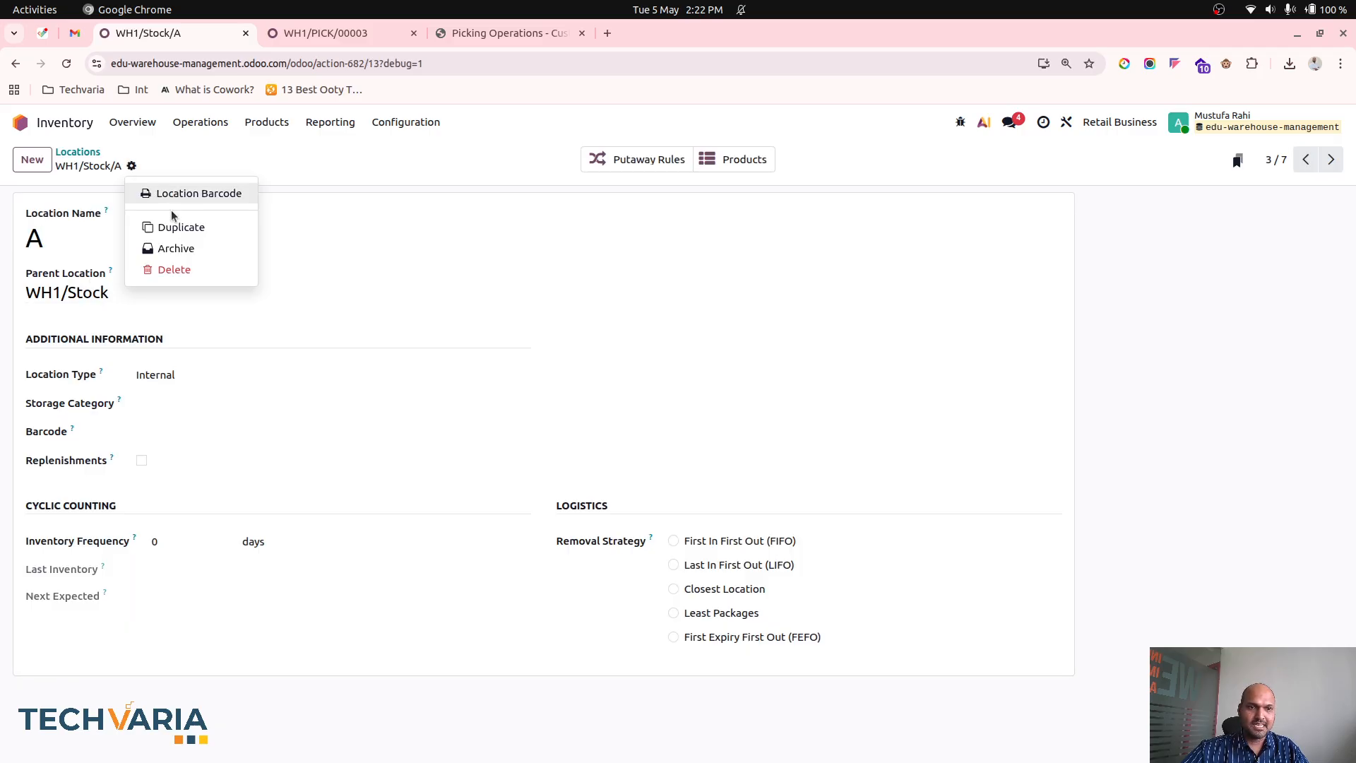
left_click(181, 227)
left_click_drag(114, 238, 12, 241)
type("1")
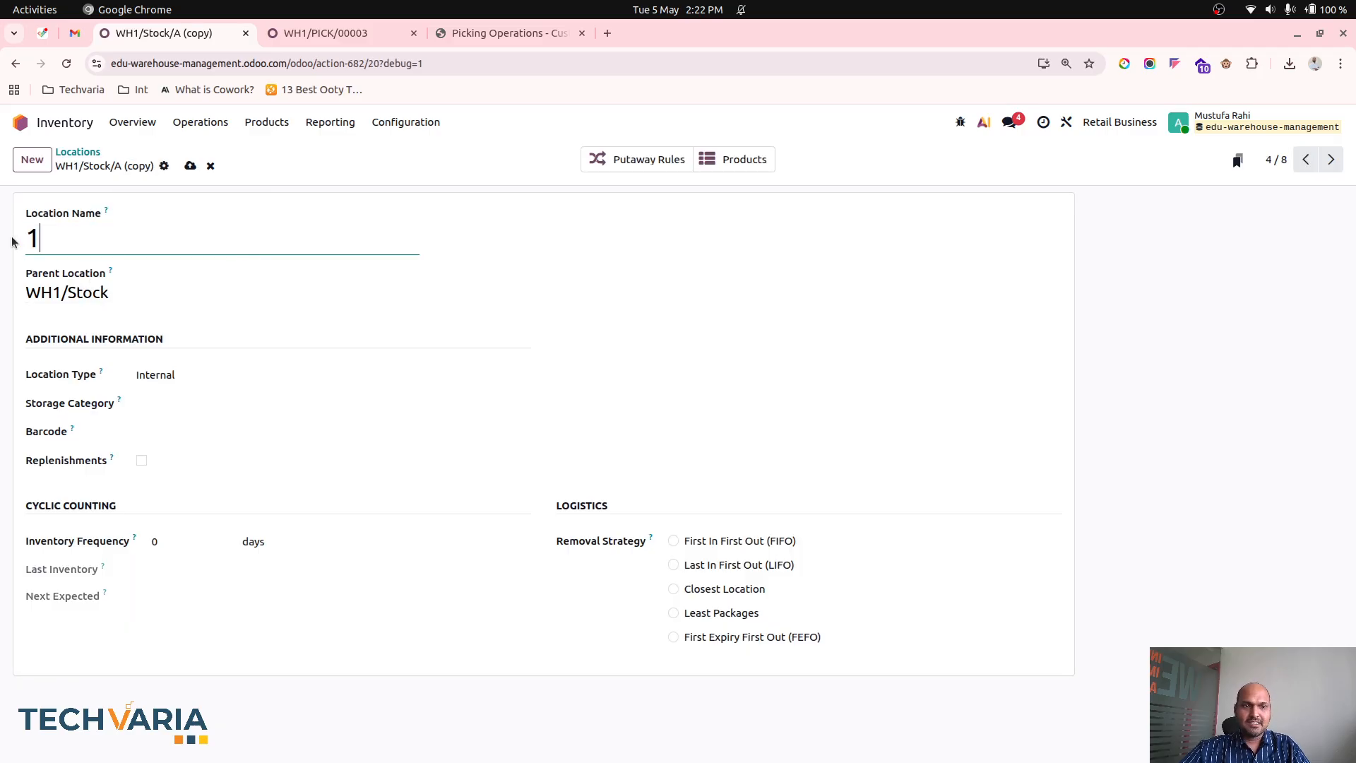
type("A")
left_click(190, 165)
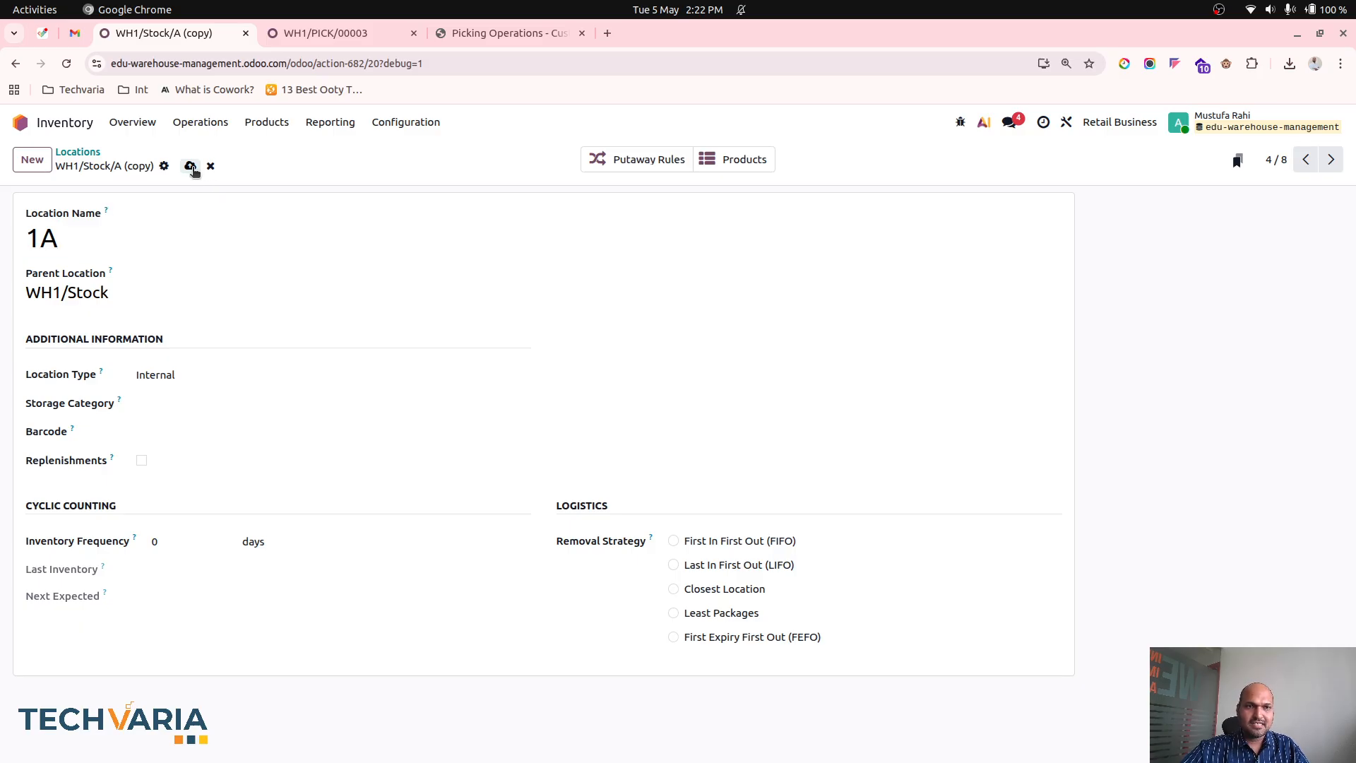
left_click(78, 152)
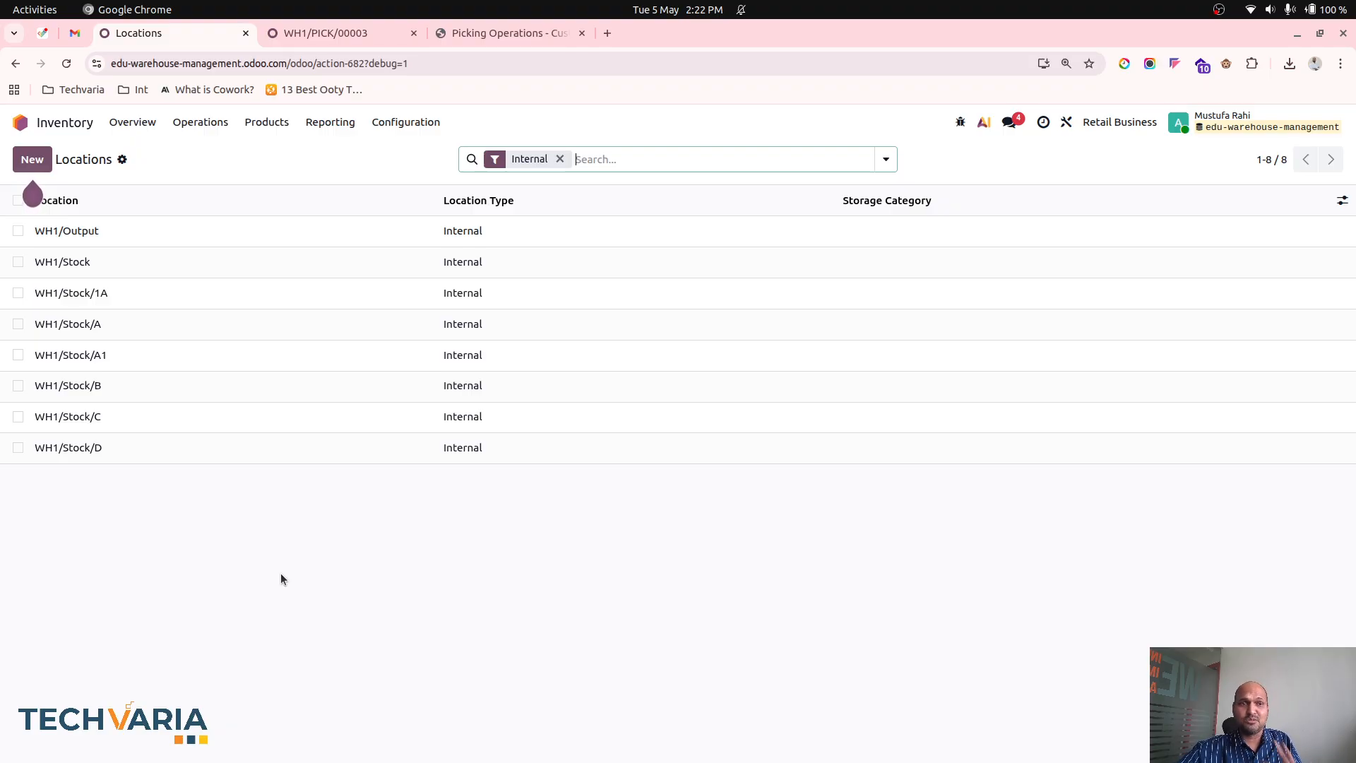
- Rename location WH1/Stock/1A as B1, save it and return to the Locations list
left_click(143, 297)
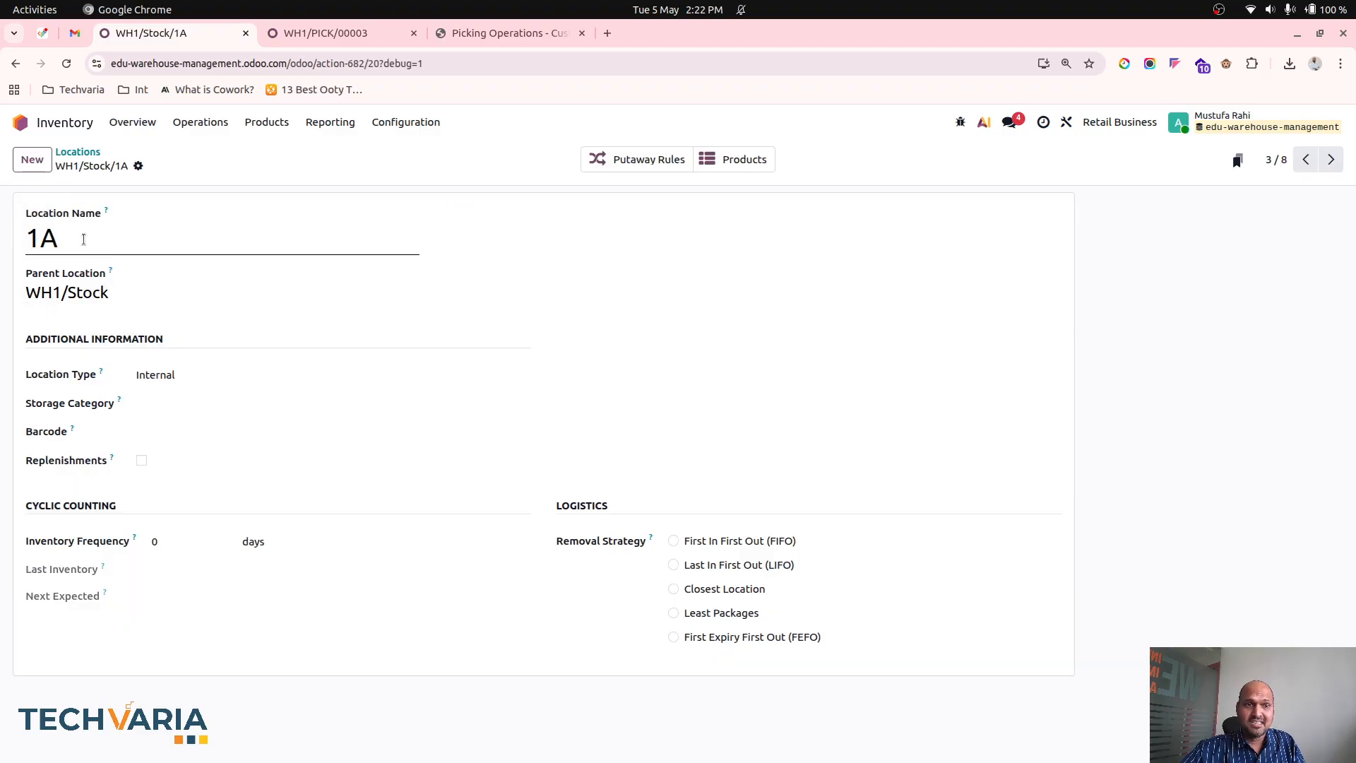
left_click_drag(83, 240, 11, 251)
type("B1")
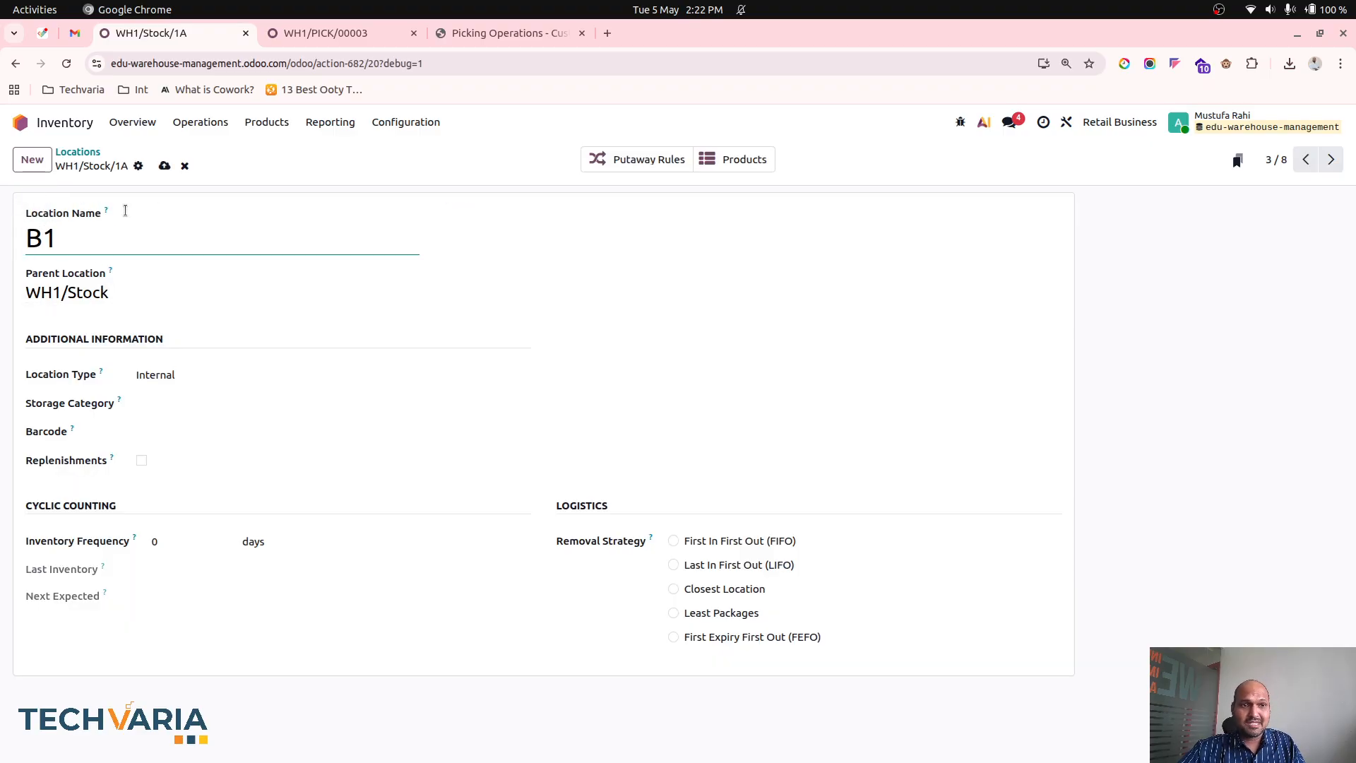
left_click(164, 166)
left_click(76, 152)
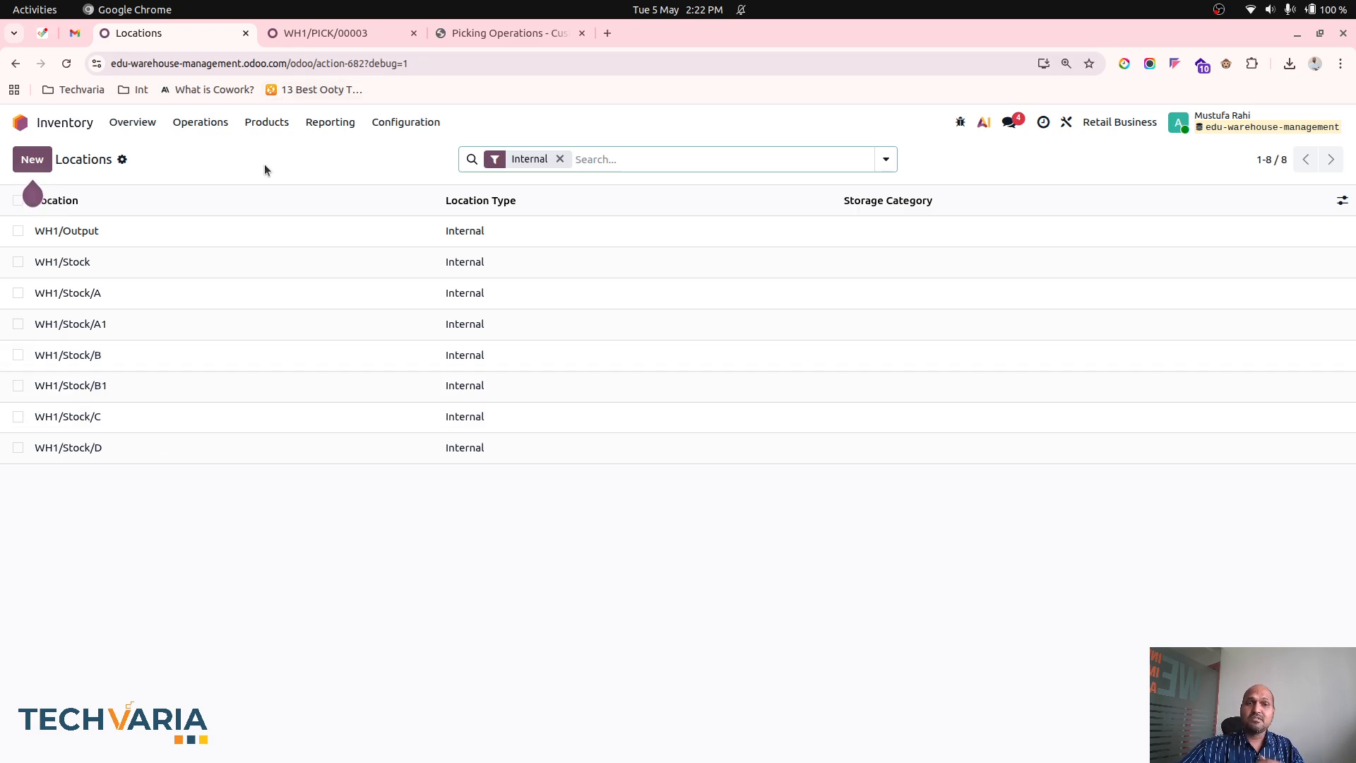
- Compare the products in the pick transfer with the sorted list of internal locations
left_click(346, 36)
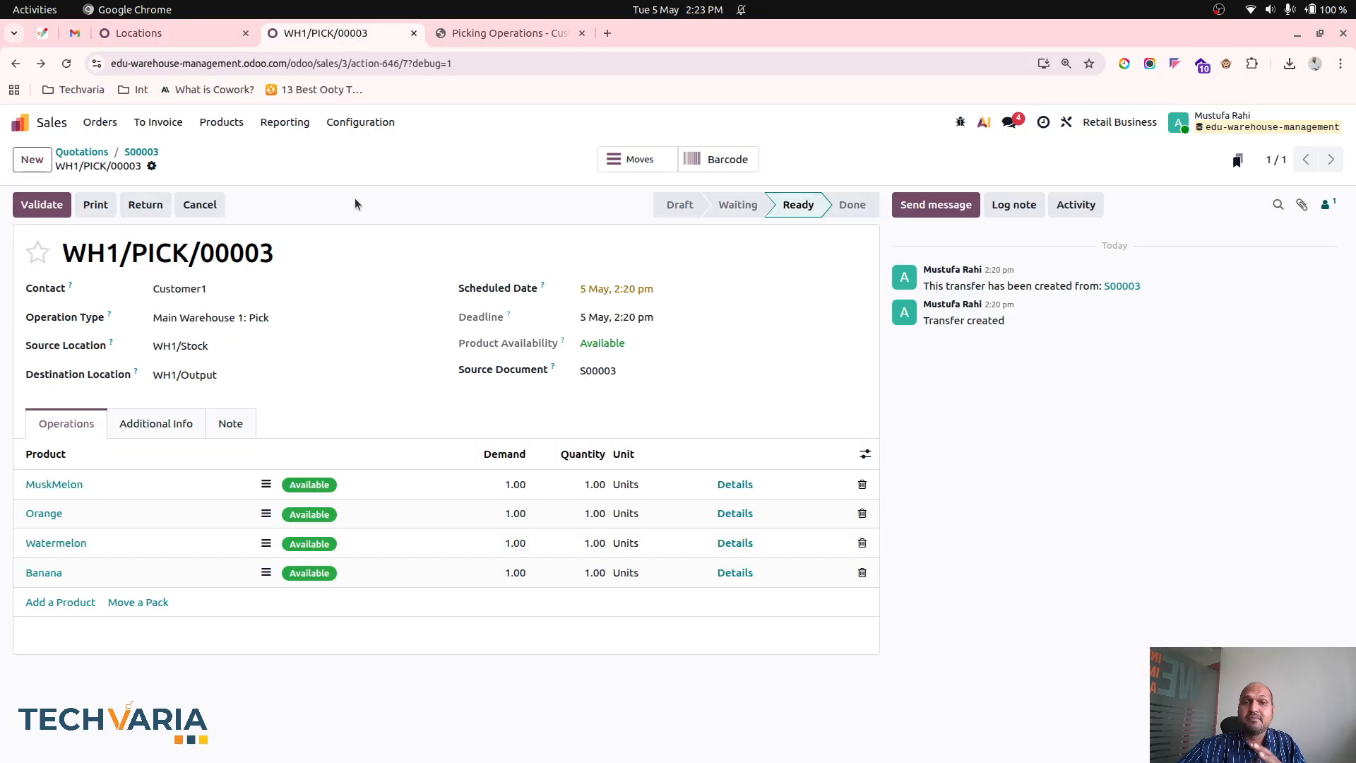
left_click(201, 34)
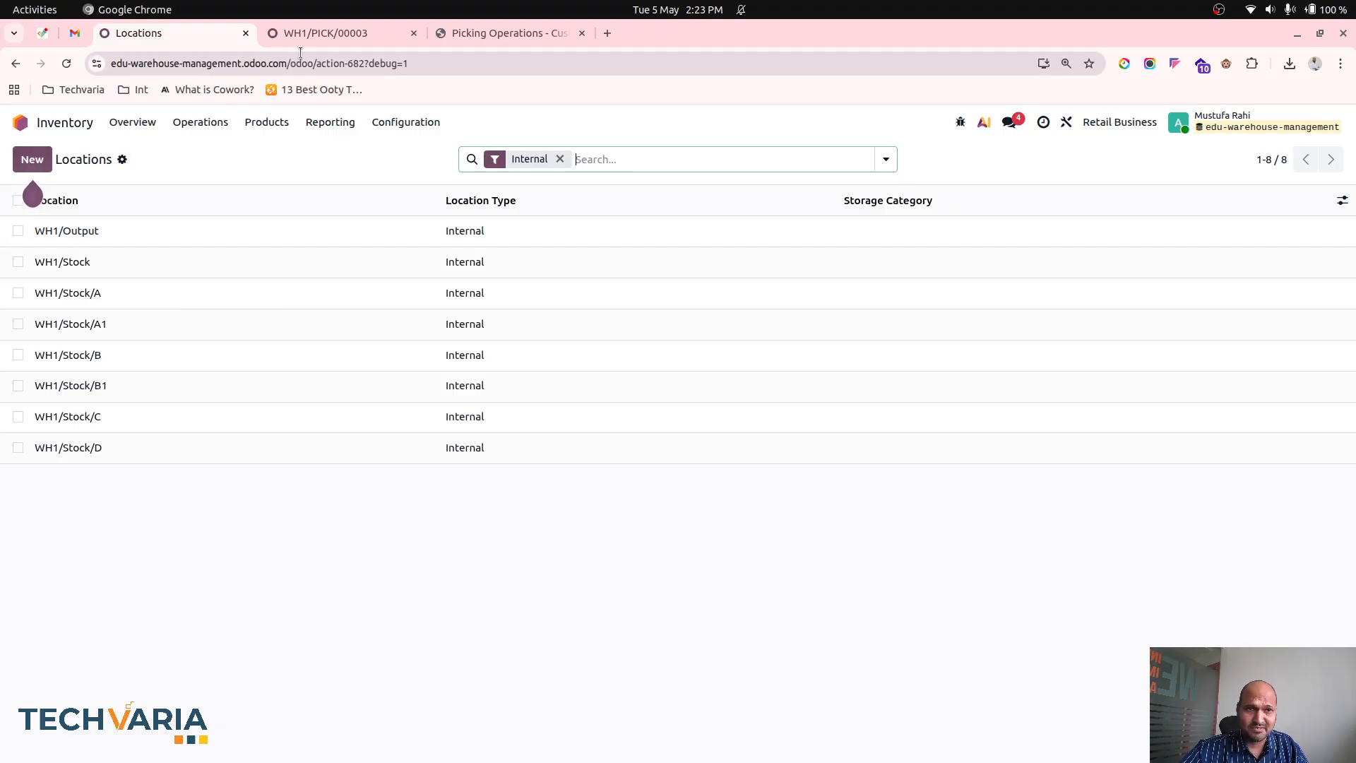
left_click(329, 30)
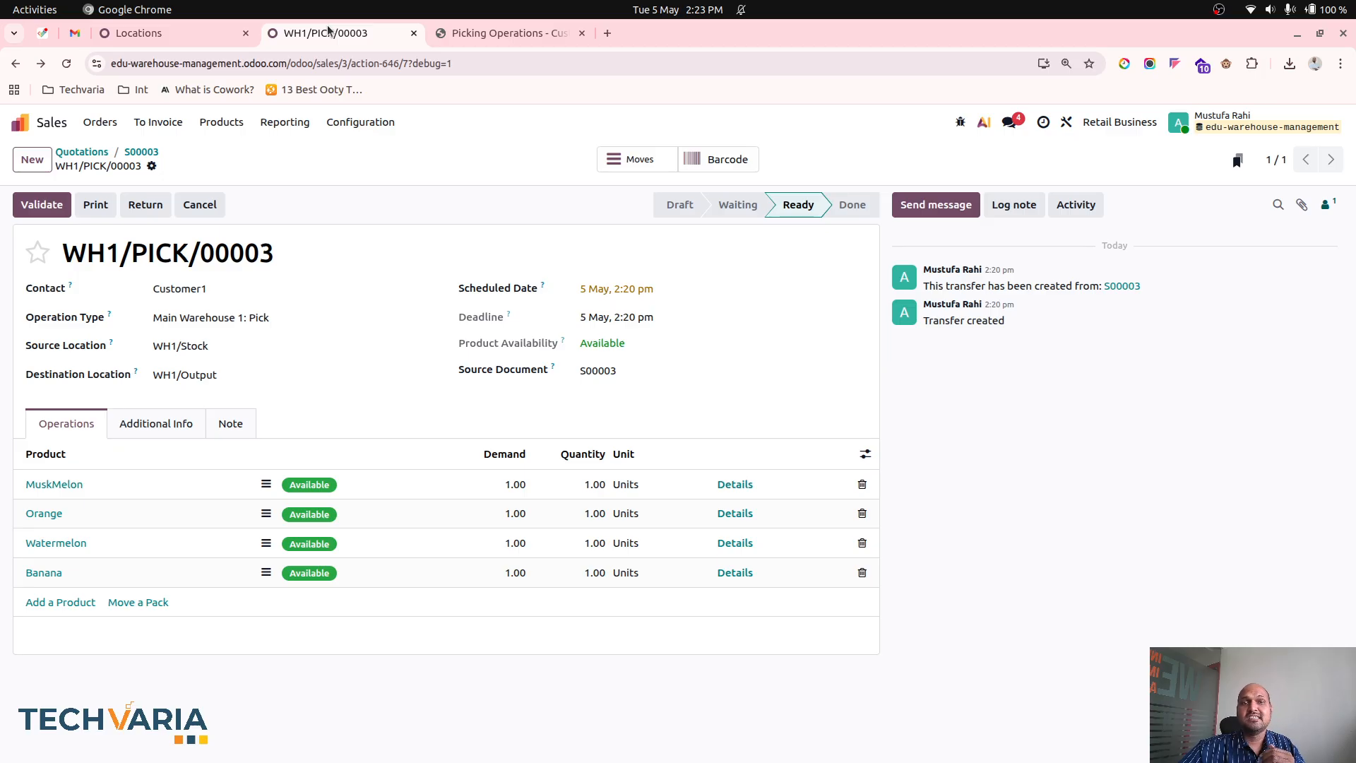
left_click(184, 29)
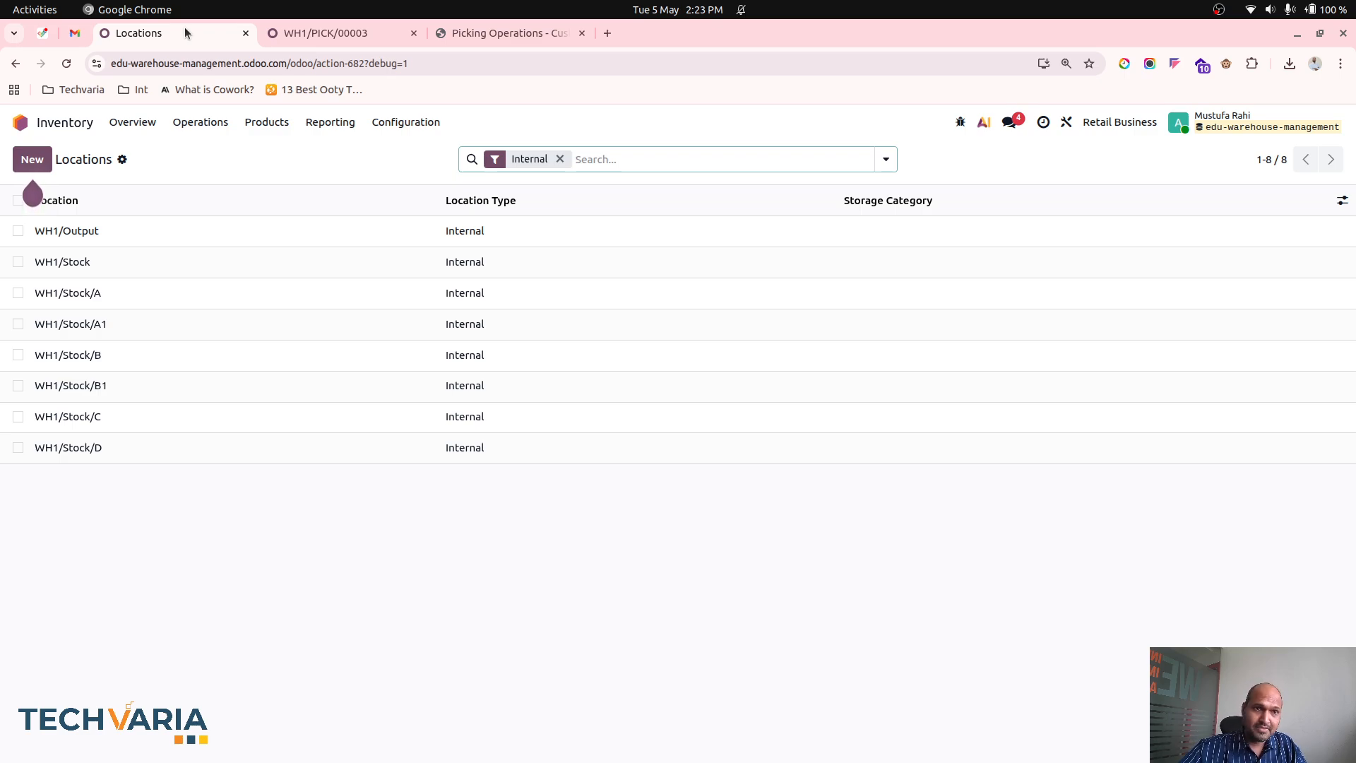
- Open the Inventory settings and check the Batch, Wave & Cluster Transfers option and the related transfer operations
left_click(392, 123)
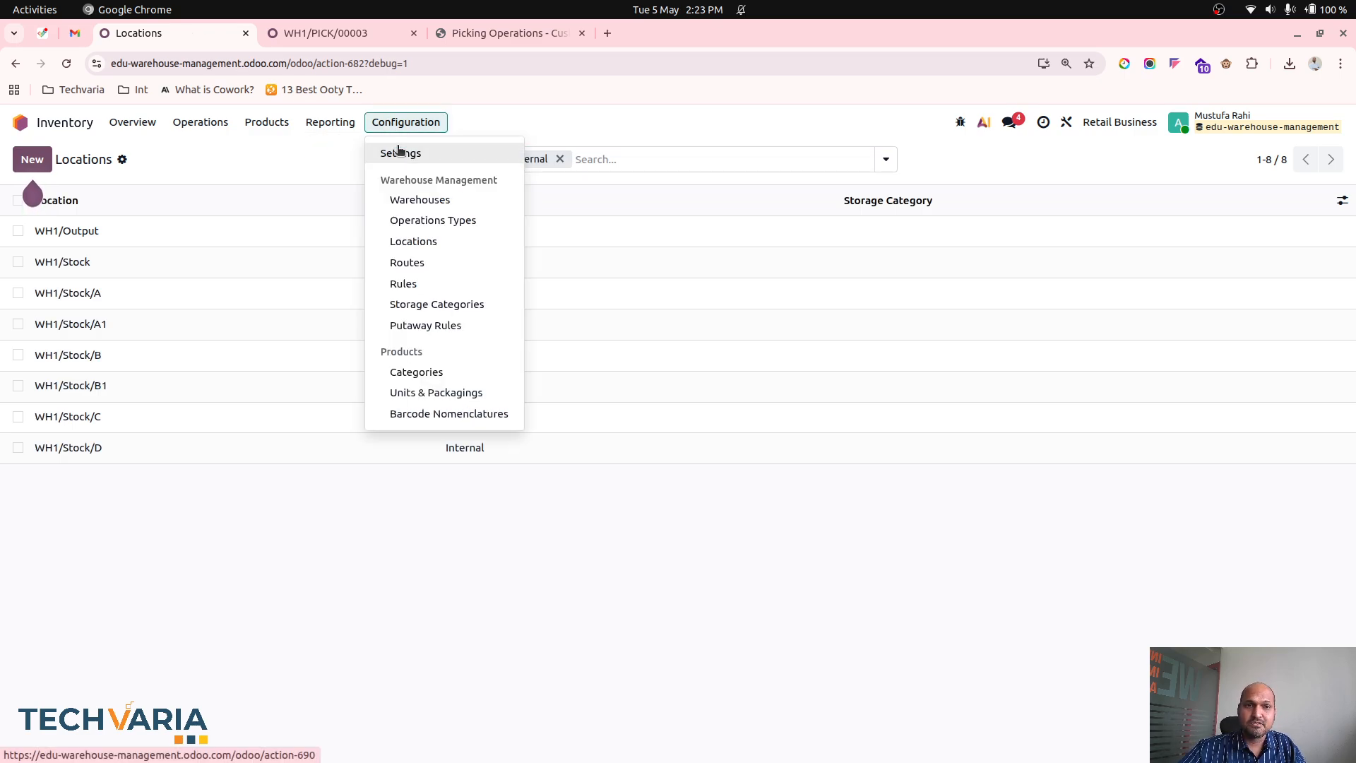
left_click(399, 152)
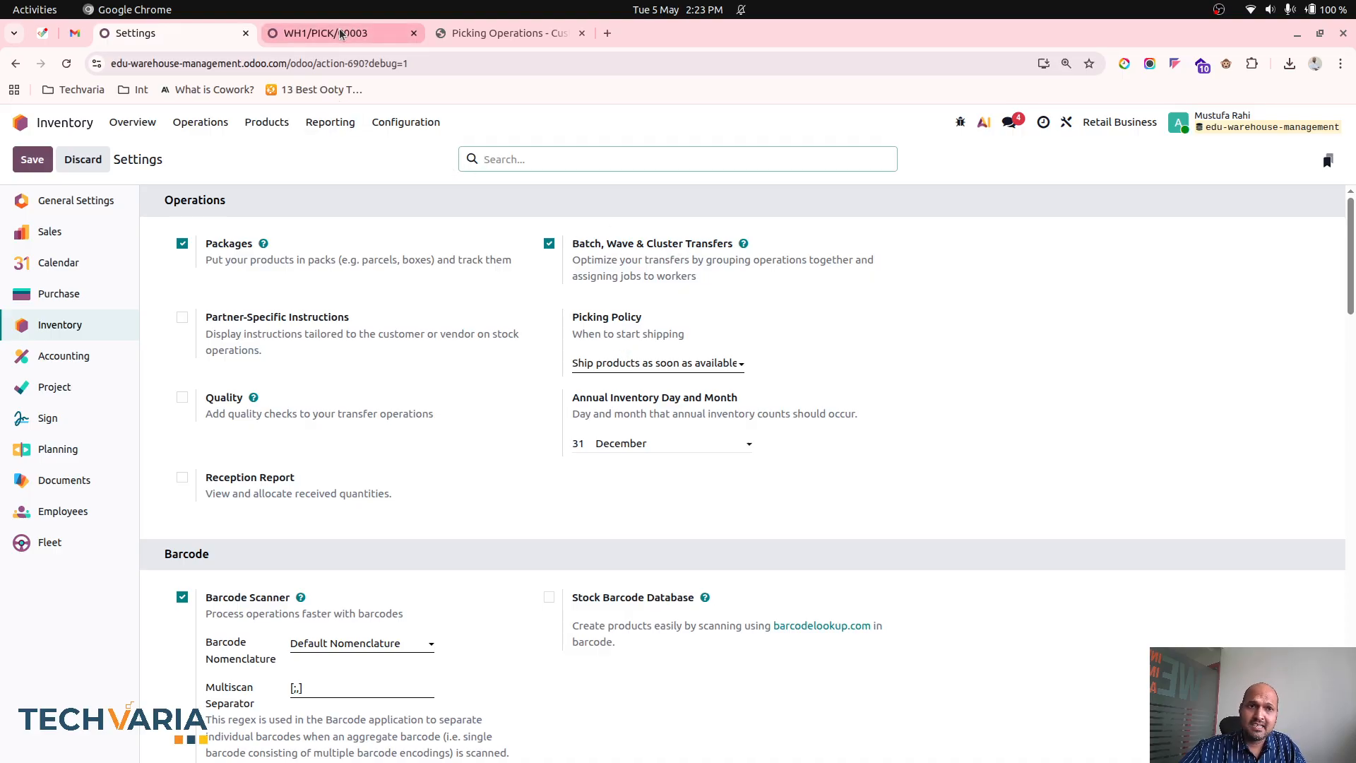
left_click(201, 122)
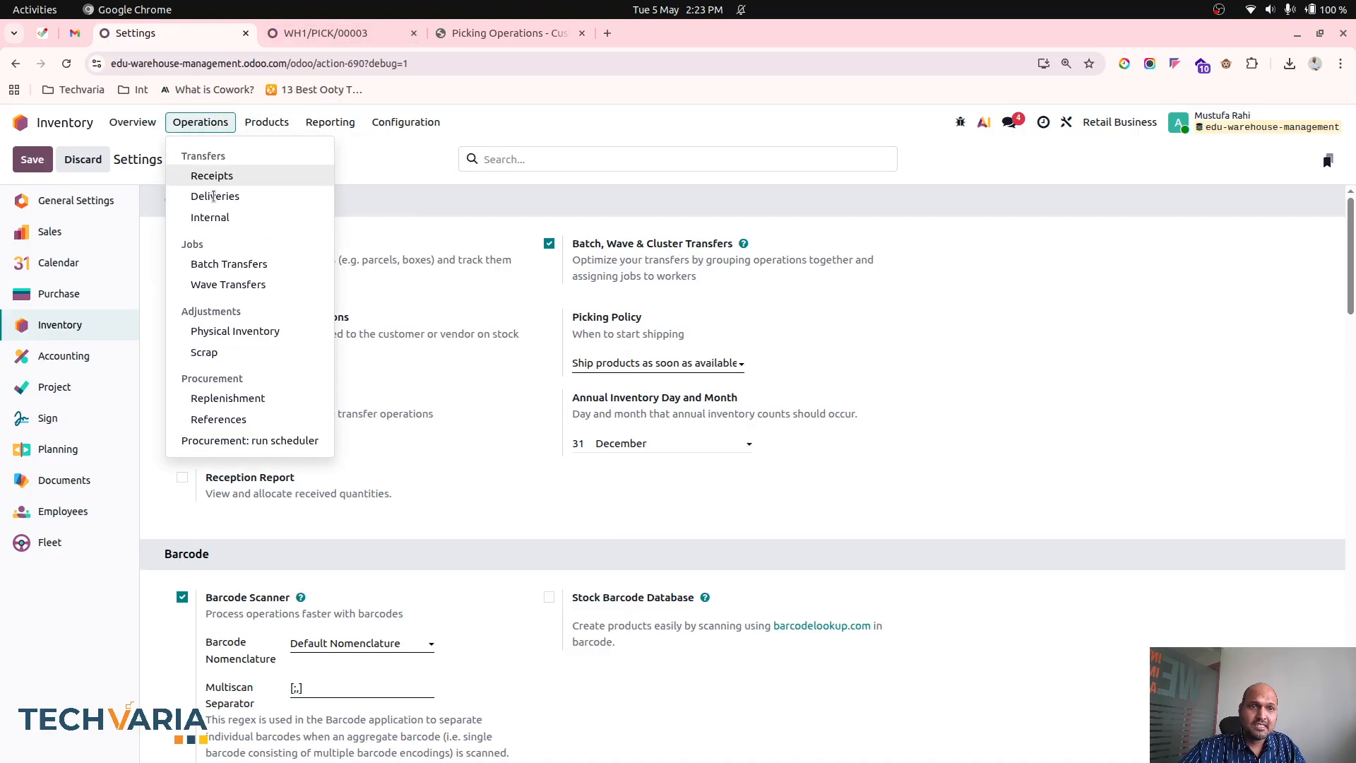
left_click(422, 178)
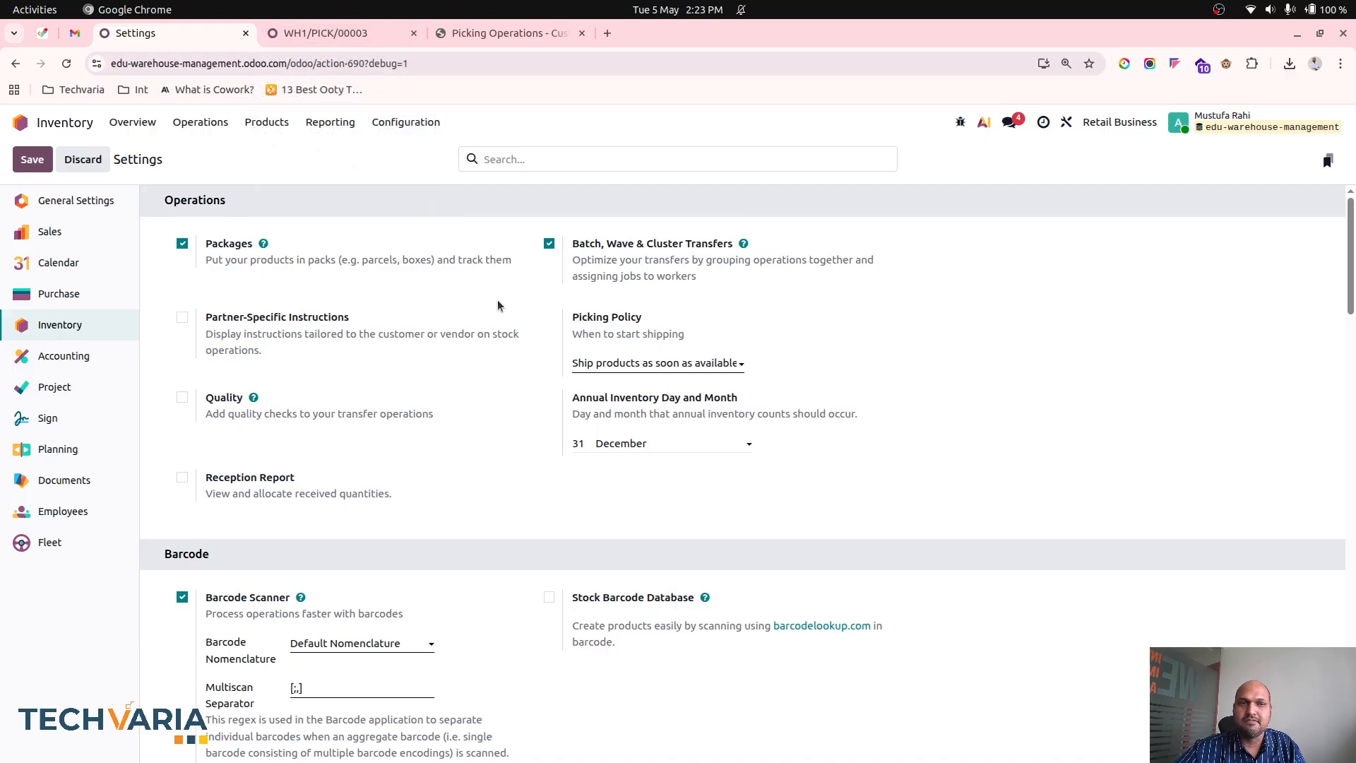
- Duplicate the oldest sales order in the Quotations list, the one with Apple, MuskMelon, Orange and Mango
left_click(276, 37)
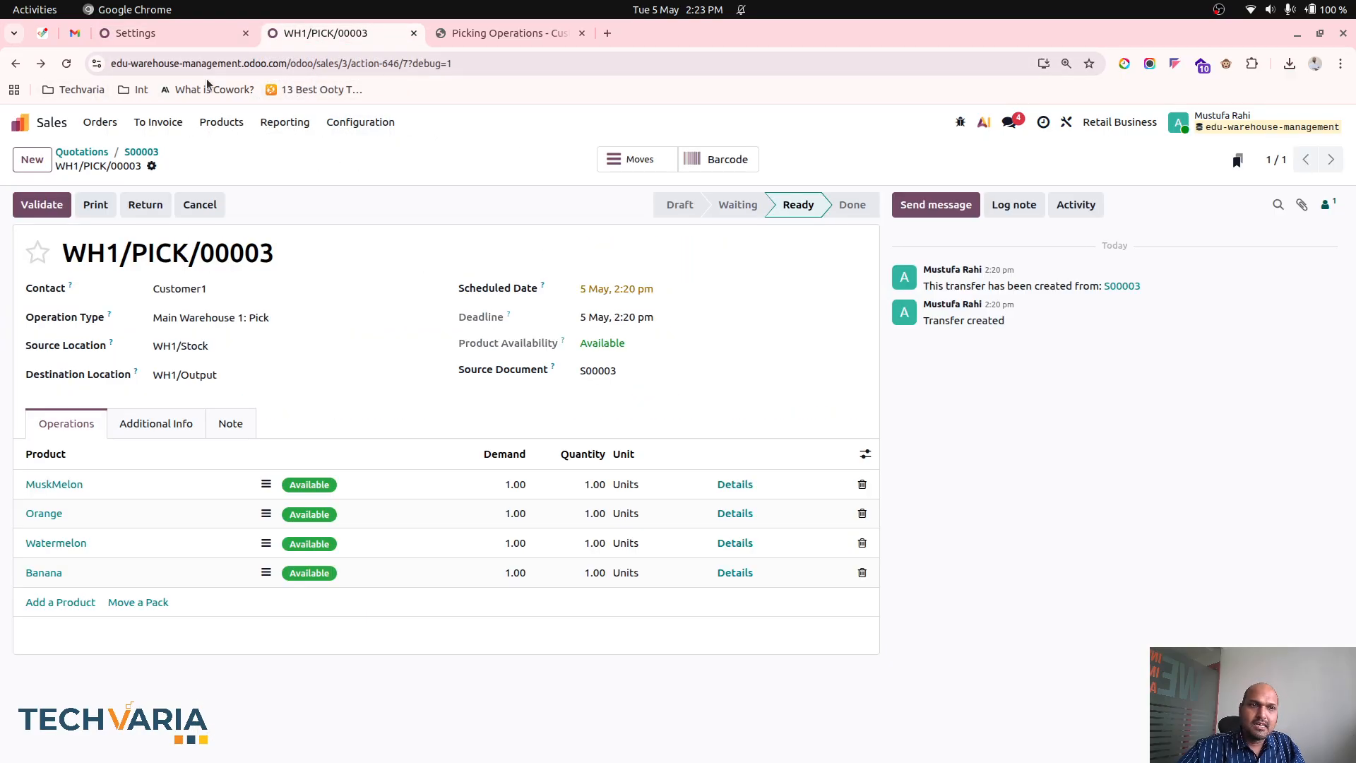
left_click(87, 151)
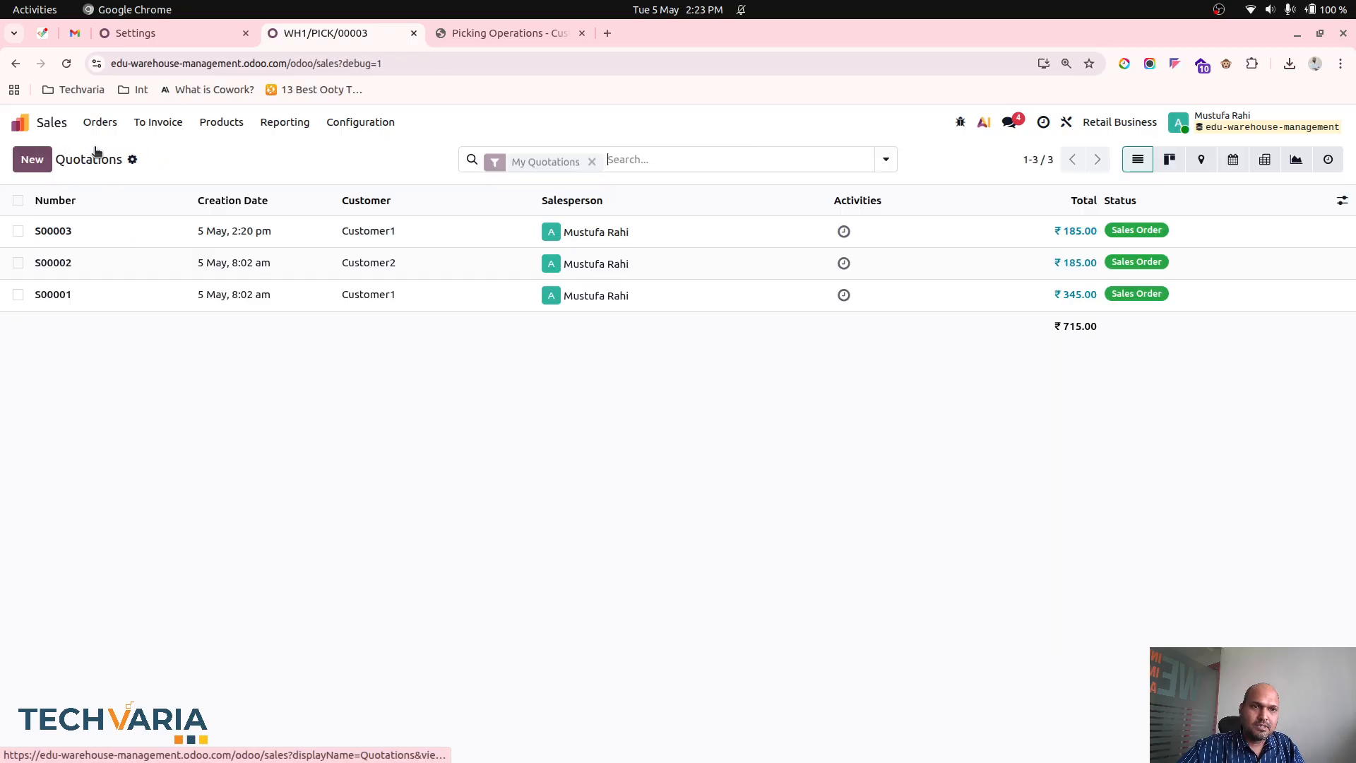
left_click(76, 228)
left_click(1333, 159)
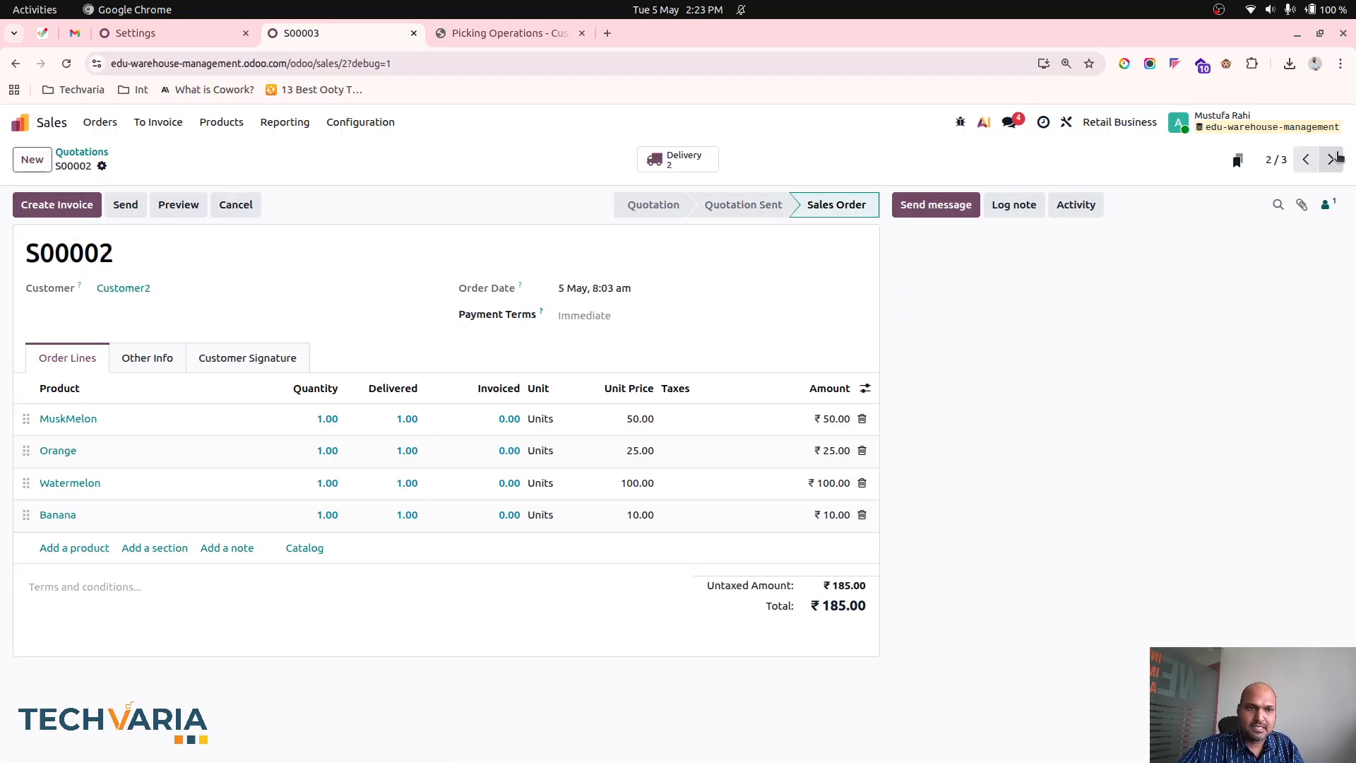
left_click(1333, 159)
left_click(102, 165)
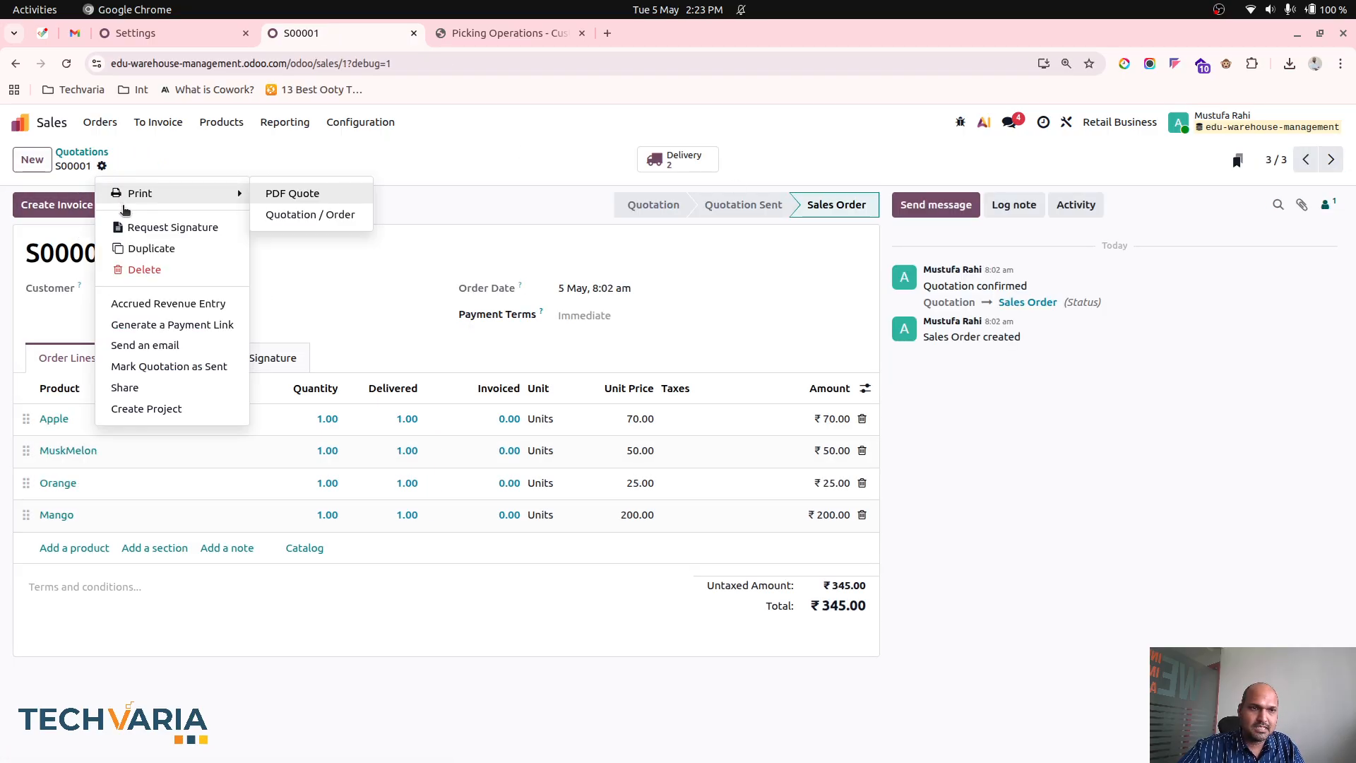
left_click(146, 249)
- Set the duplicated quotation's customer to a new customer named Customer4
left_click(74, 289)
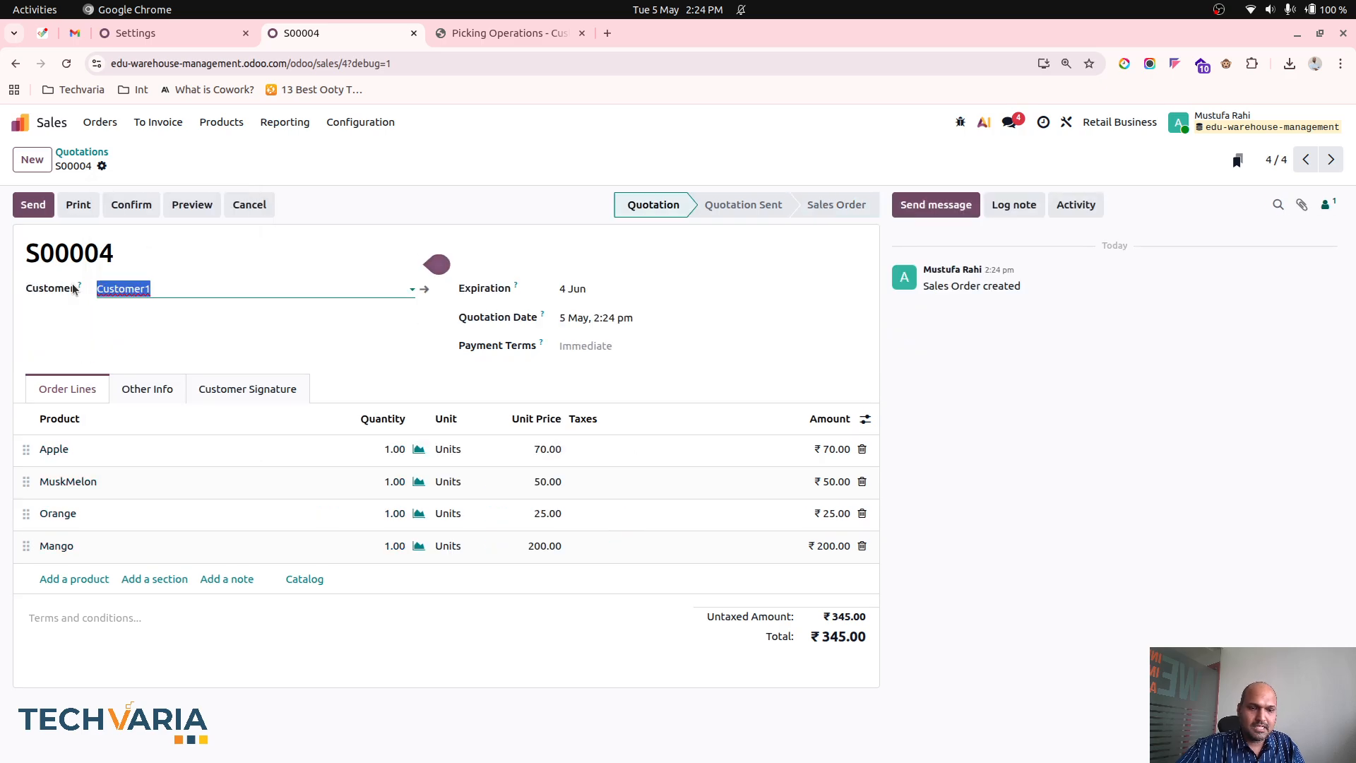
type("Customer4")
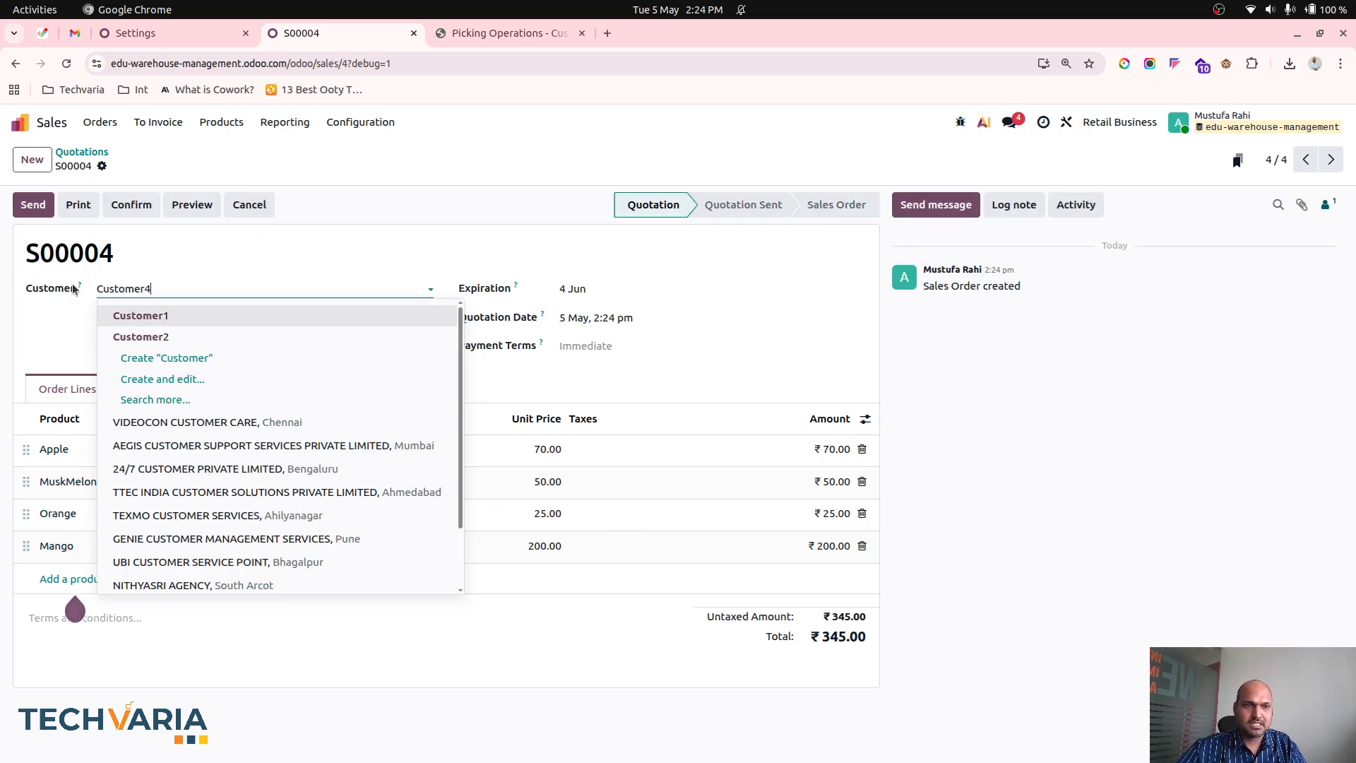
left_click(161, 313)
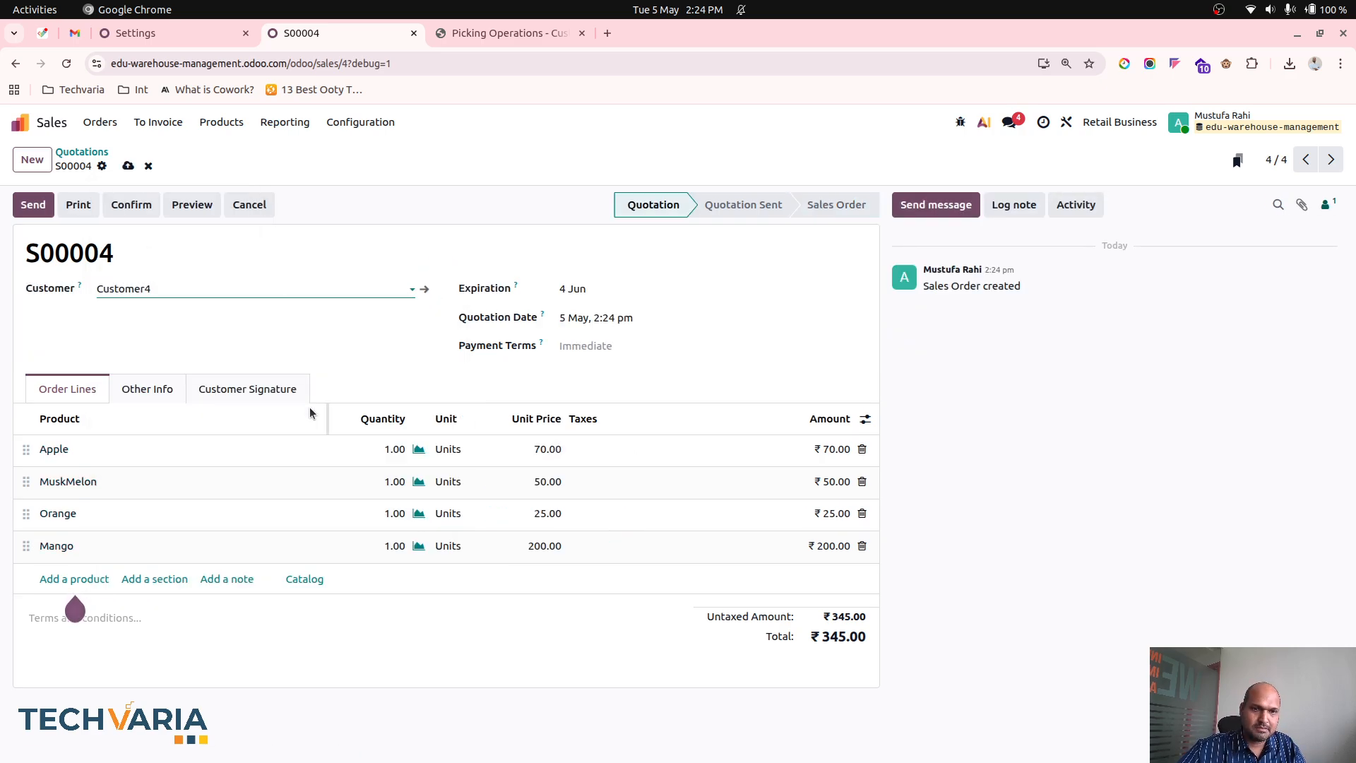
- Set the quantities to 2 for Apple and 3 for MuskMelon, and confirm the quotation
left_click(388, 455)
type("2")
left_click(385, 488)
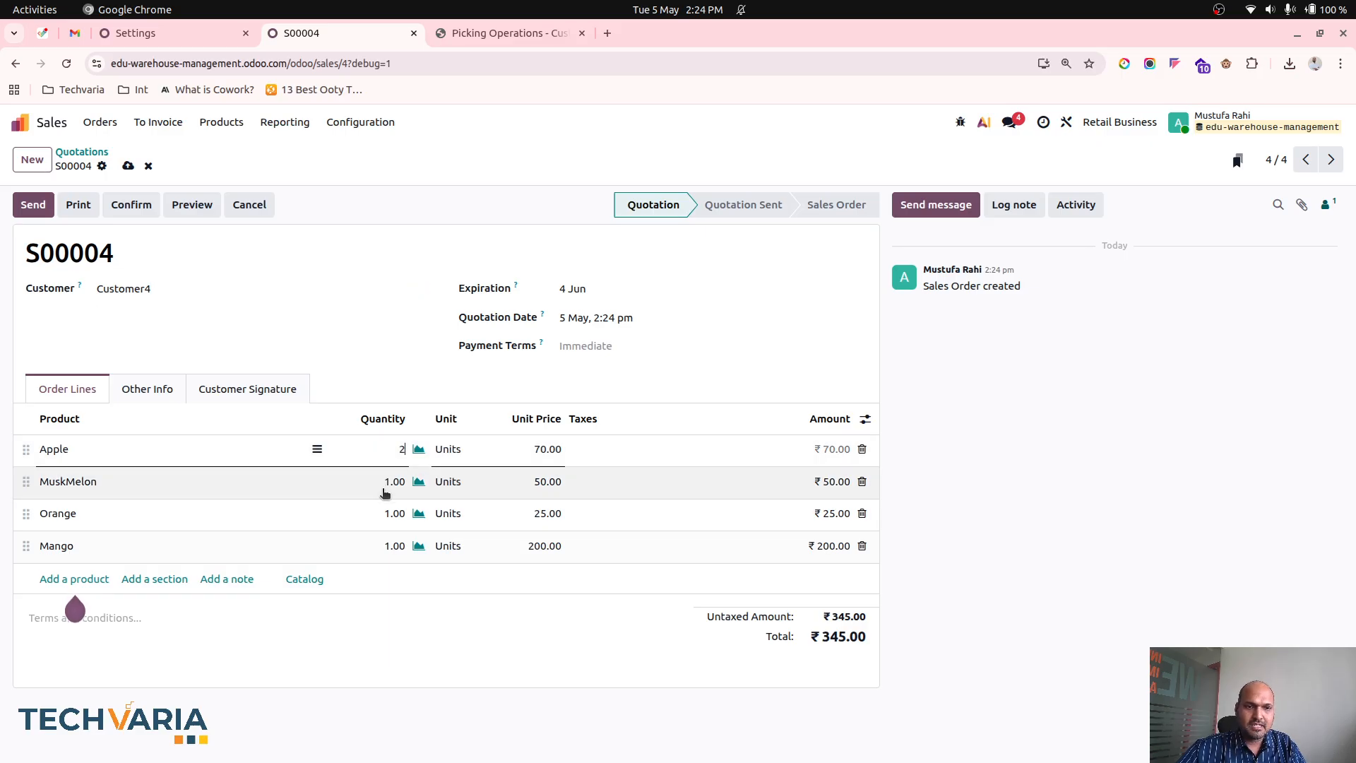
type("3")
left_click(379, 367)
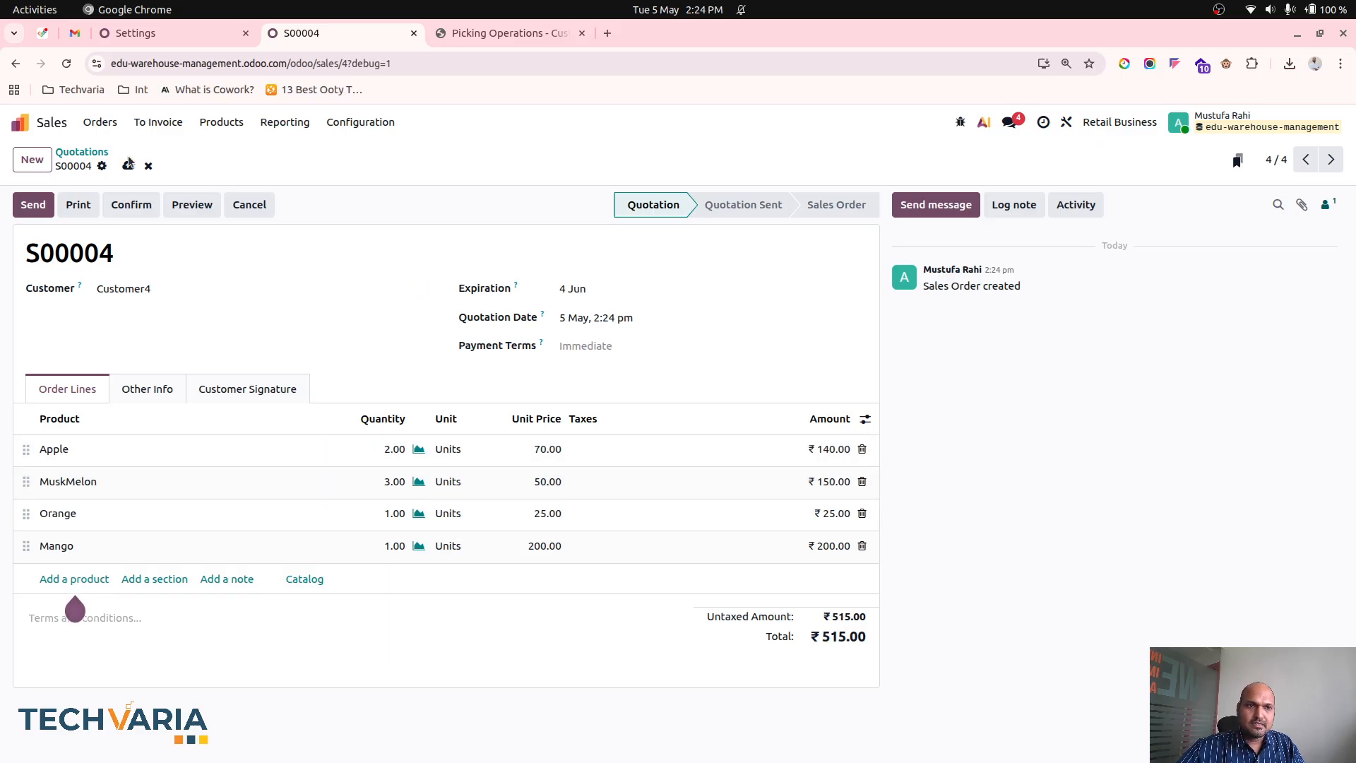
left_click(130, 205)
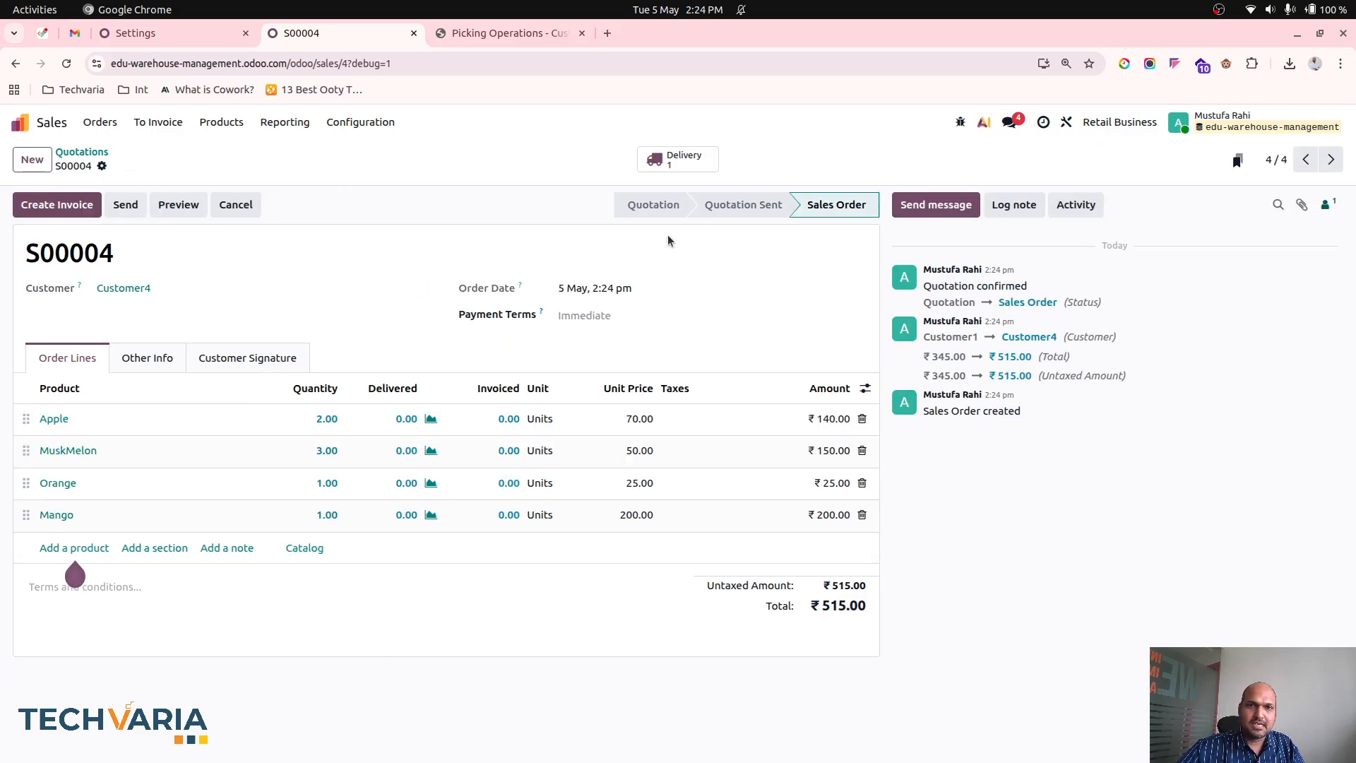
- View the confirmed order's pick transfer and open the Inventory list of pick transfers to process
left_click(677, 163)
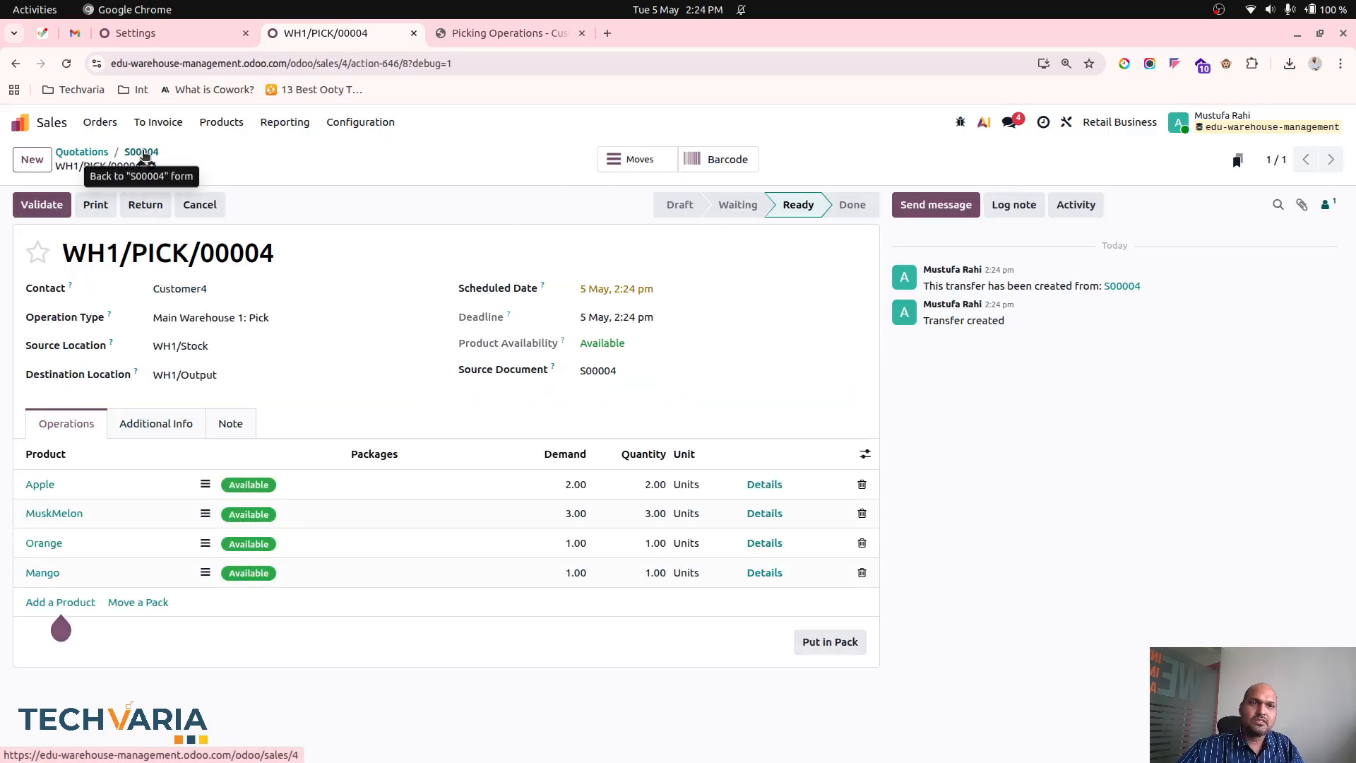
left_click(28, 123)
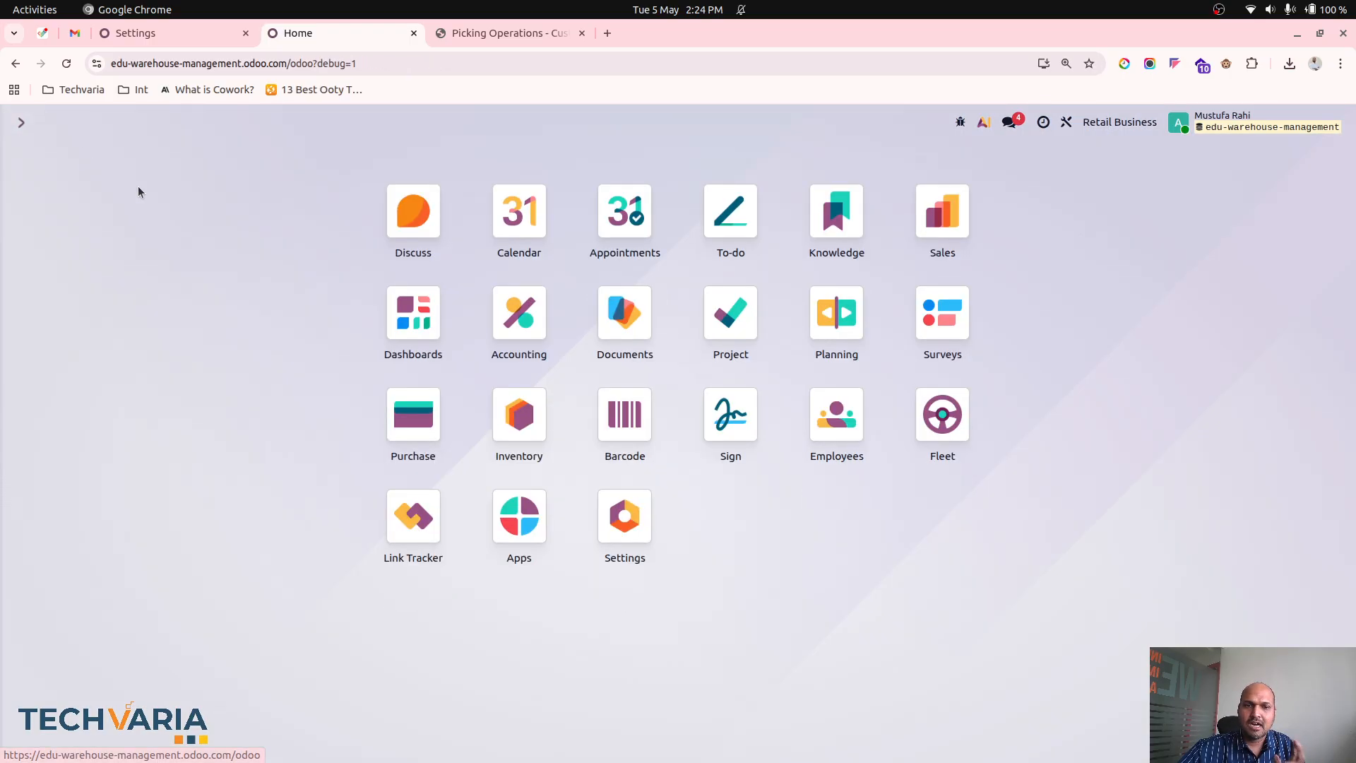
left_click(506, 451)
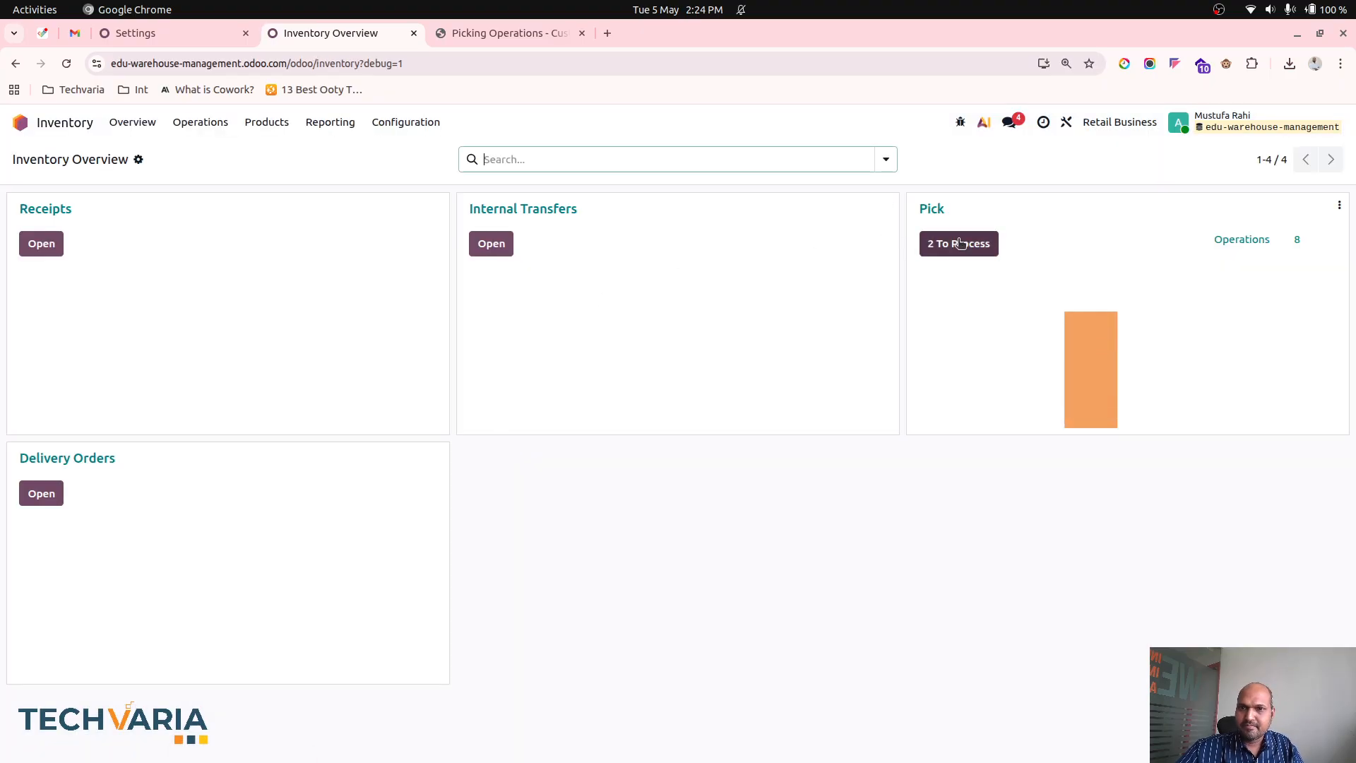
left_click(961, 243)
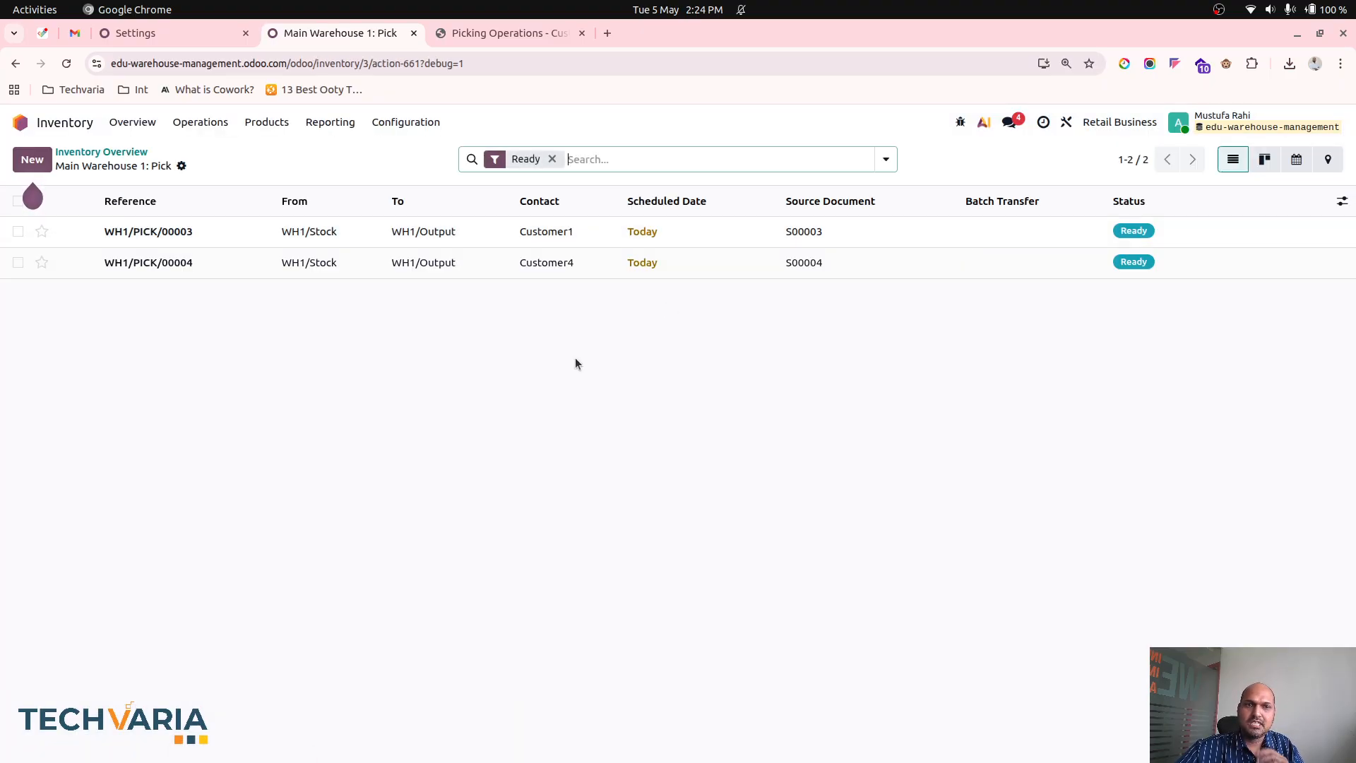
- Select both ready pick transfers and look at the bulk options for adding them to a batch or wave
left_click(18, 201)
left_click(843, 159)
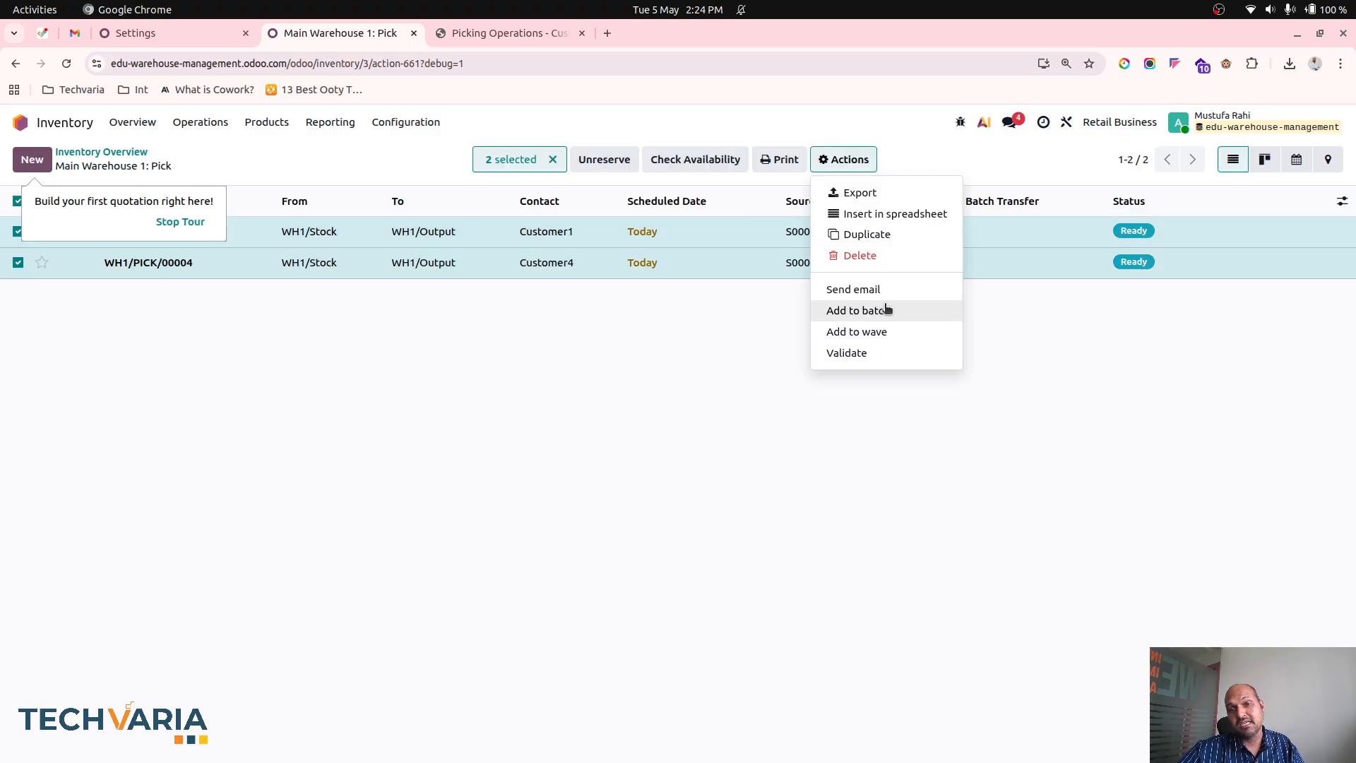
left_click(863, 340)
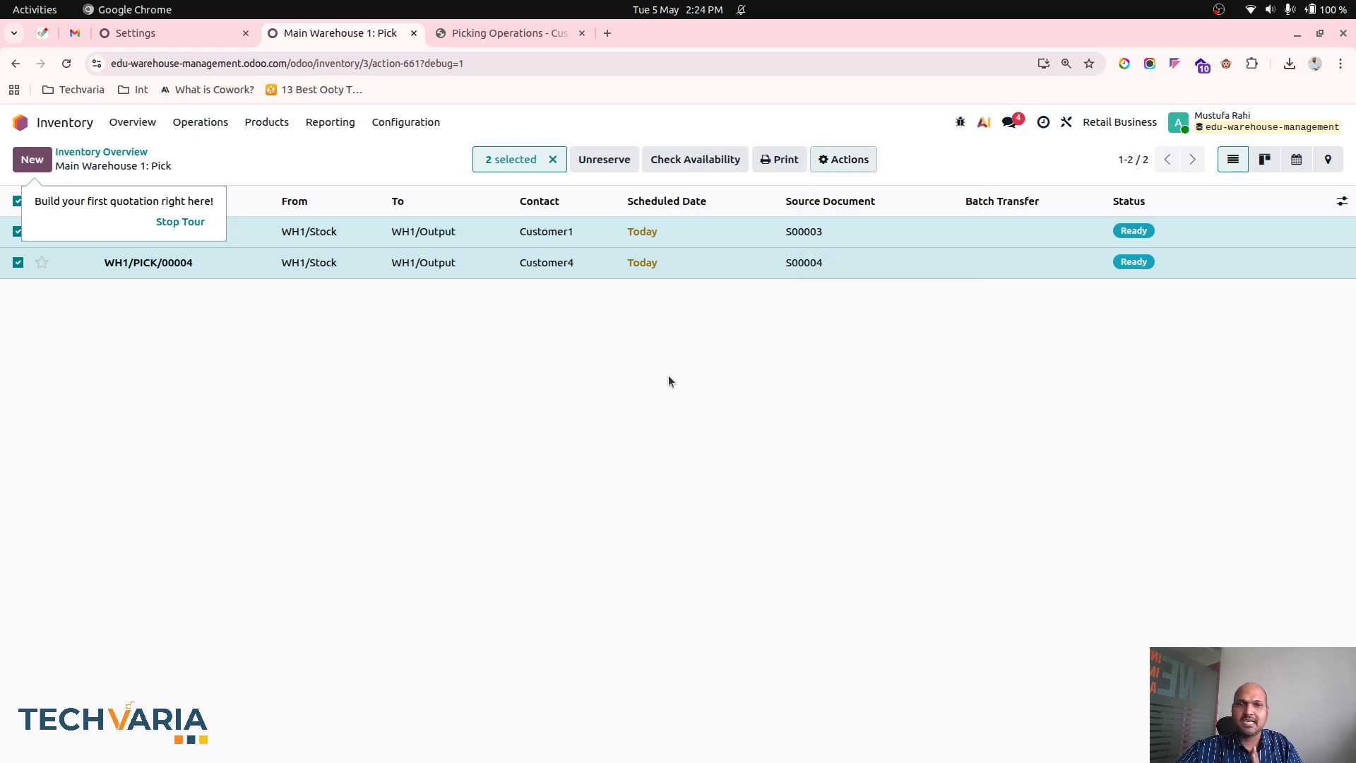
- Enable Automatic Batches on the Pick operation type, save it, and return to the Operations Types list after checking its wave grouping
left_click(406, 121)
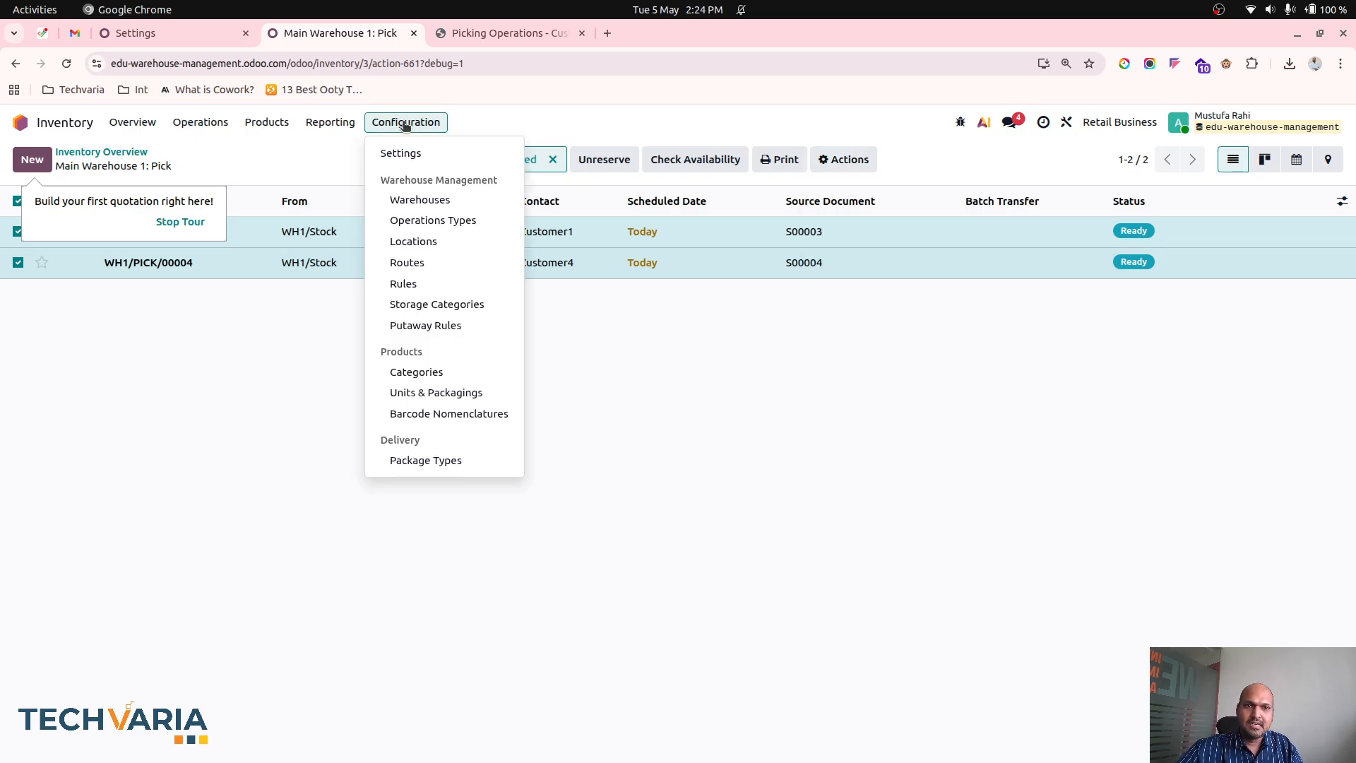
left_click(439, 221)
left_click(333, 292)
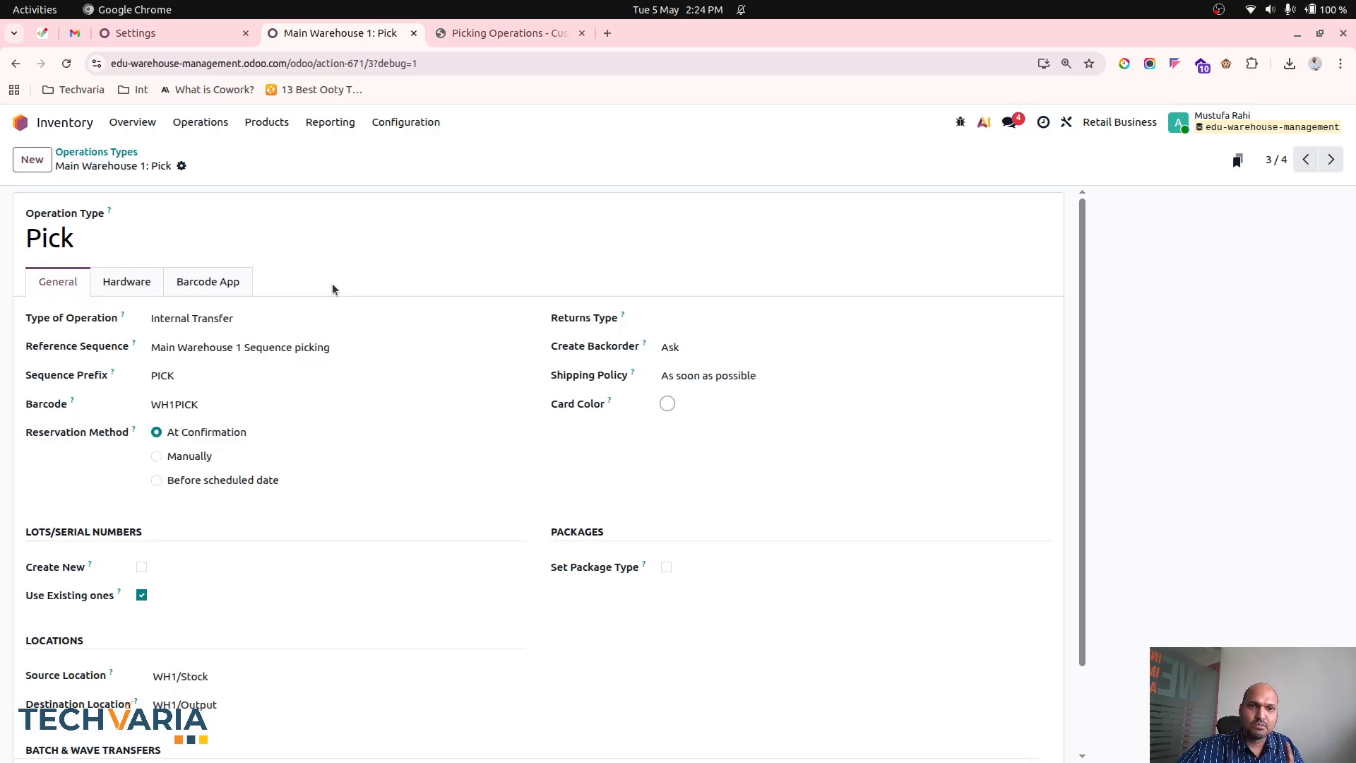
scroll(490, 571, "down", 3)
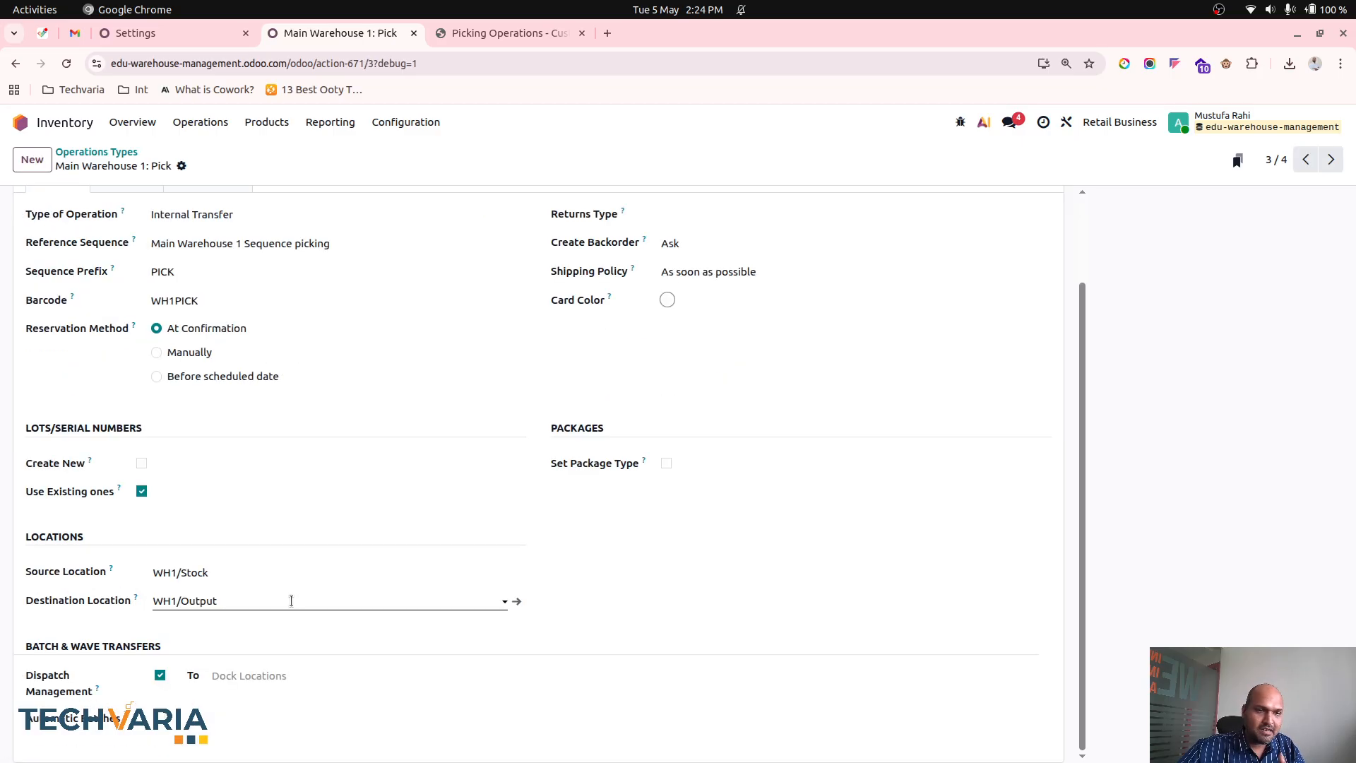
left_click(161, 719)
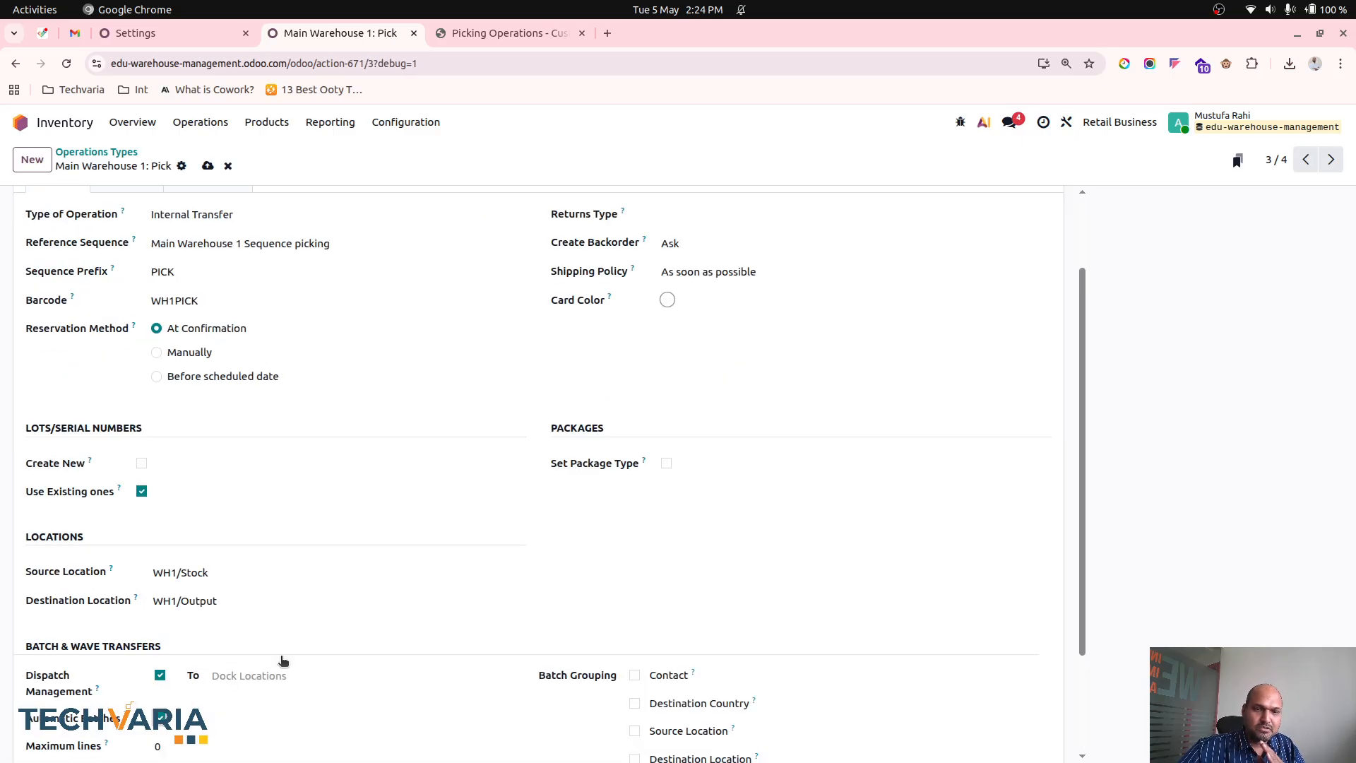
scroll(463, 627, "down", 4)
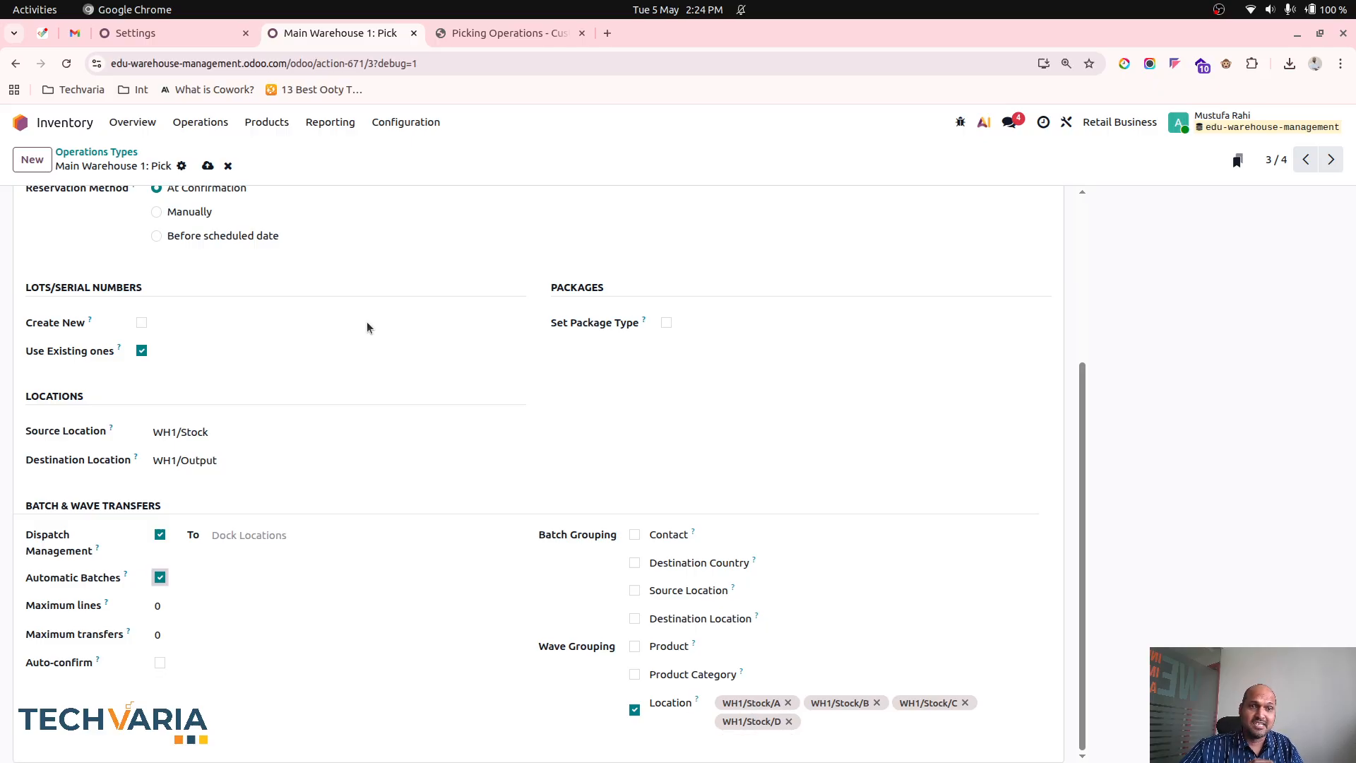
scroll(367, 327, "up", 3)
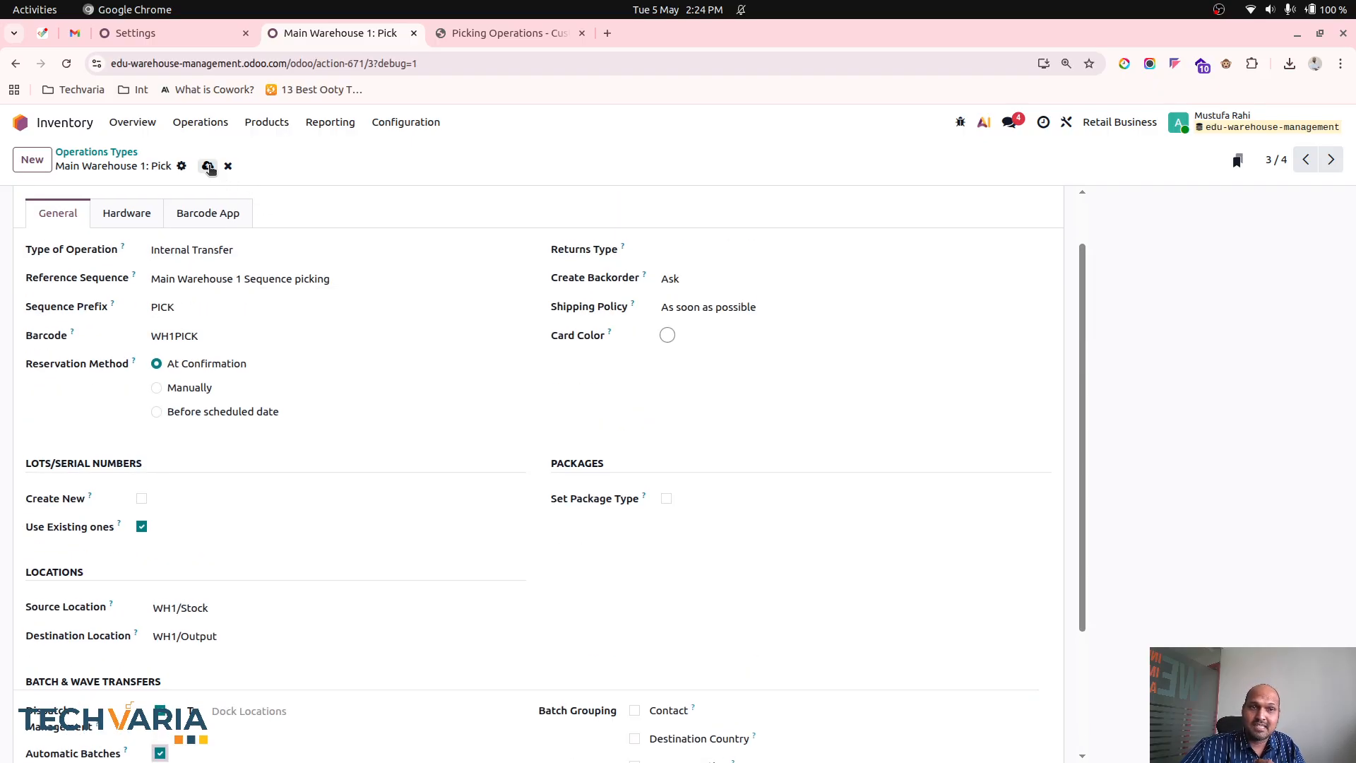
left_click(207, 166)
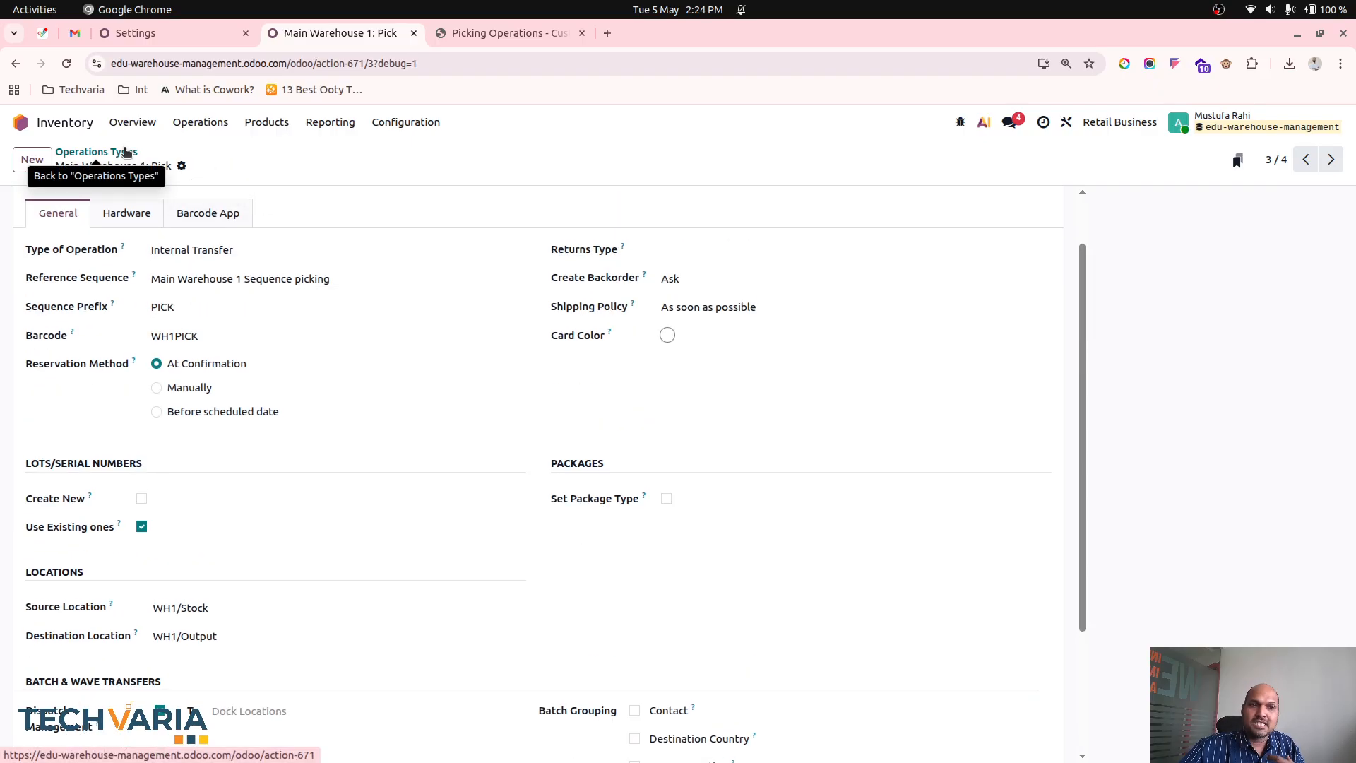
scroll(318, 404, "down", 3)
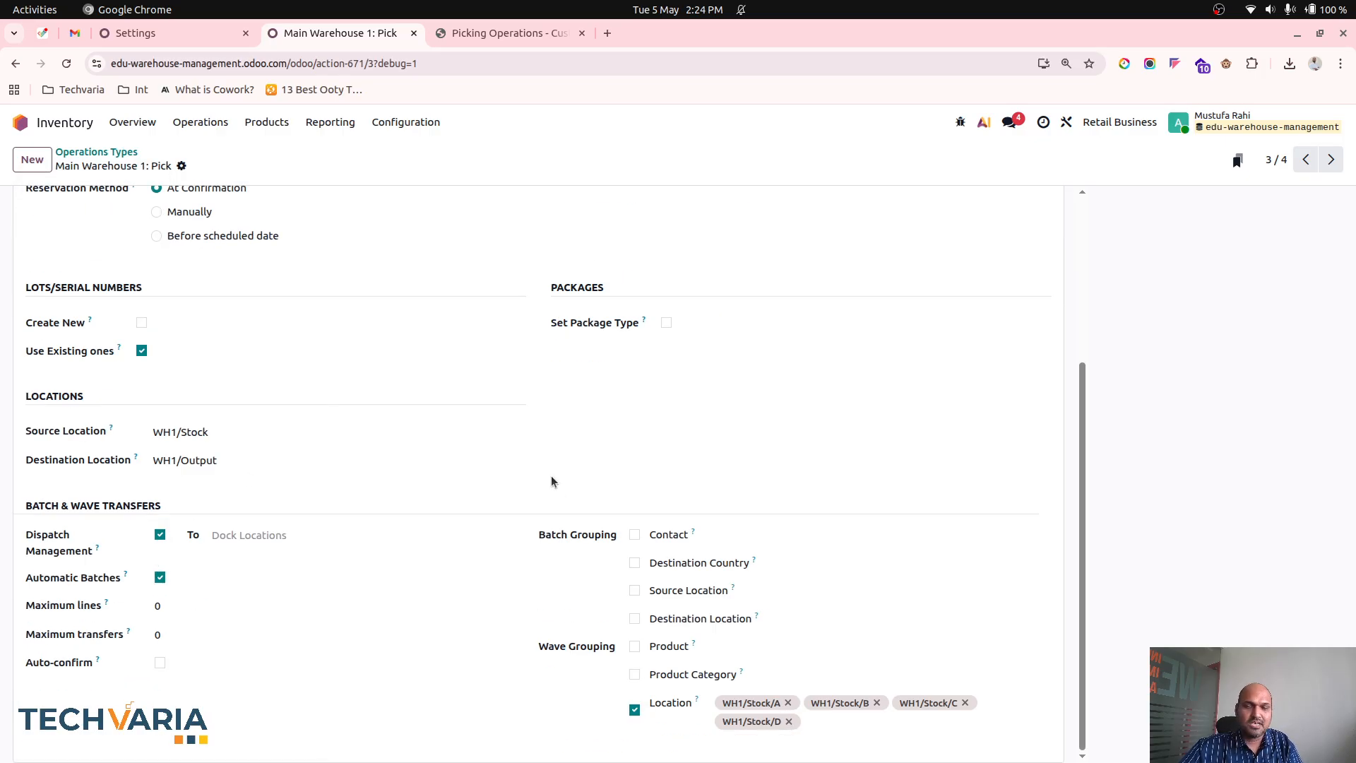
left_click(89, 151)
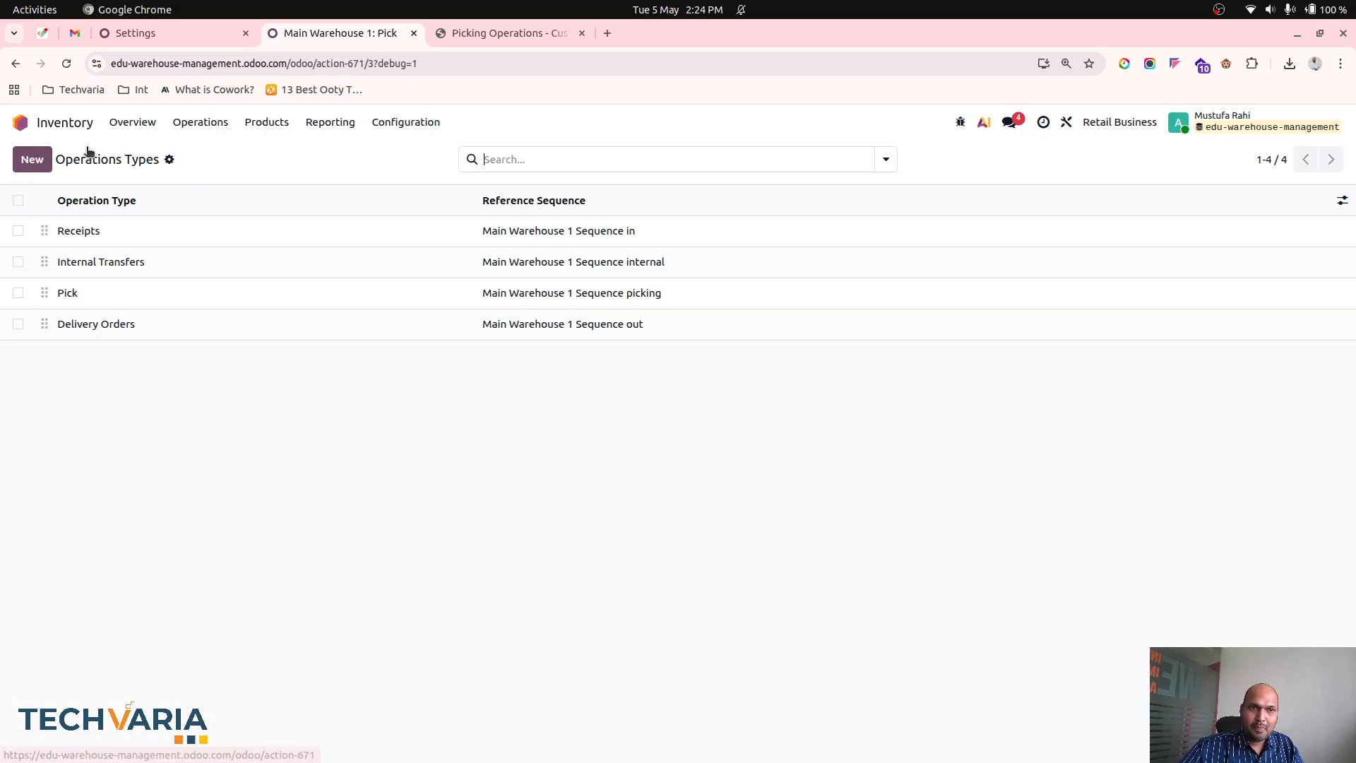
left_click(207, 34)
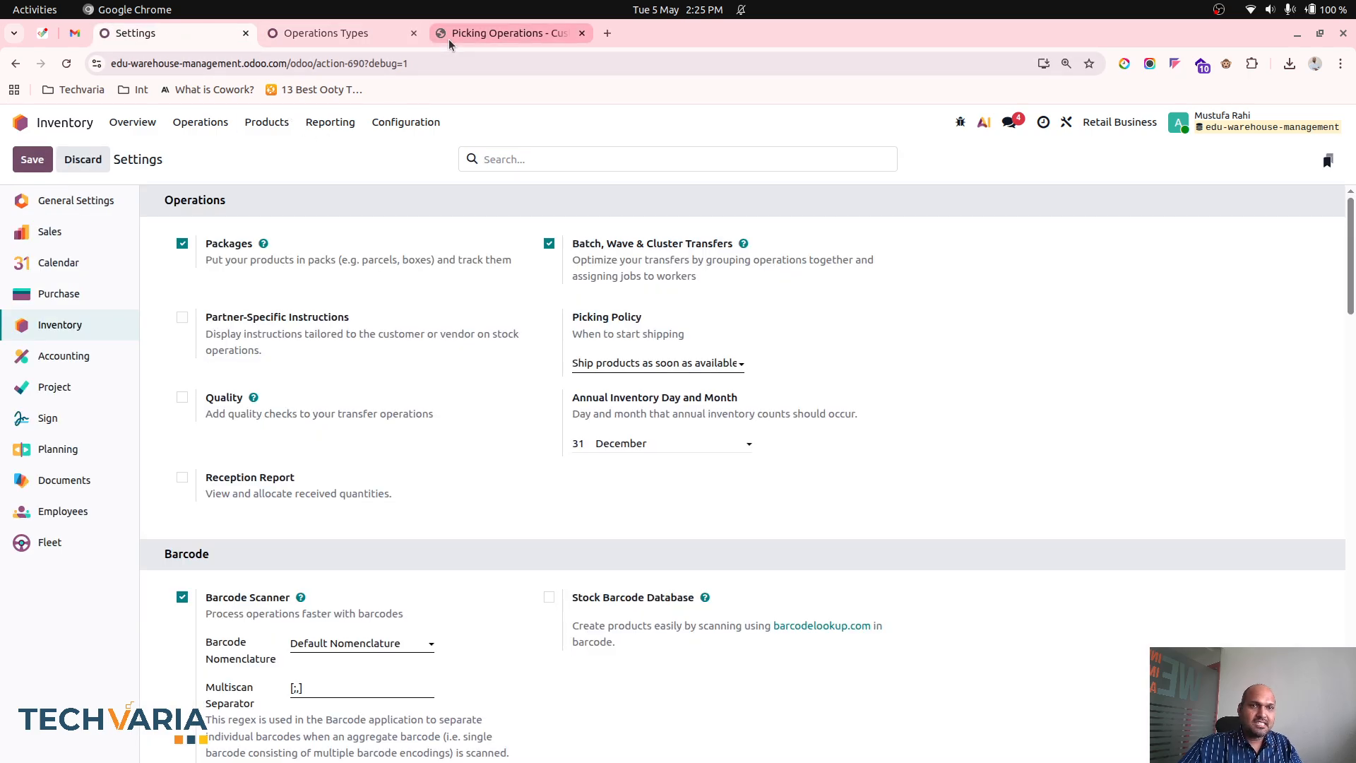
left_click(355, 31)
left_click(214, 124)
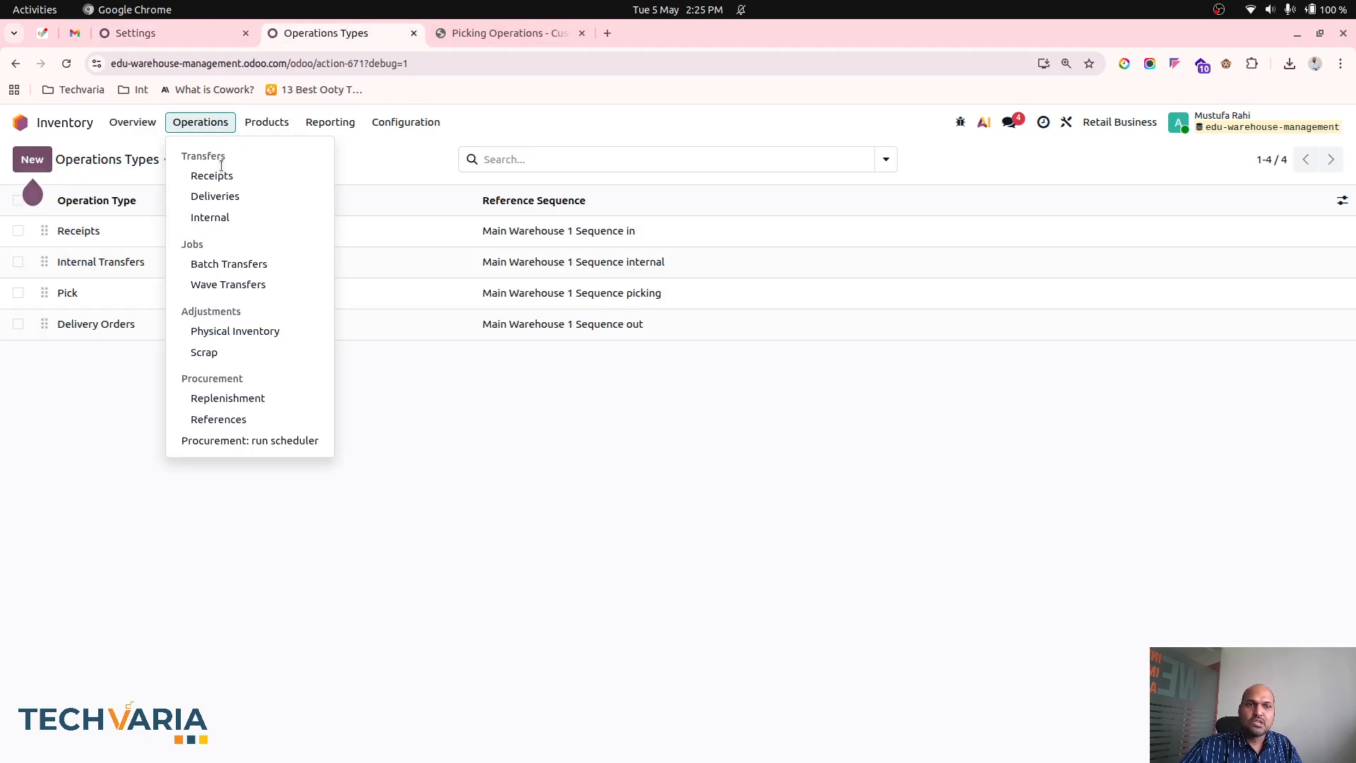
left_click(215, 196)
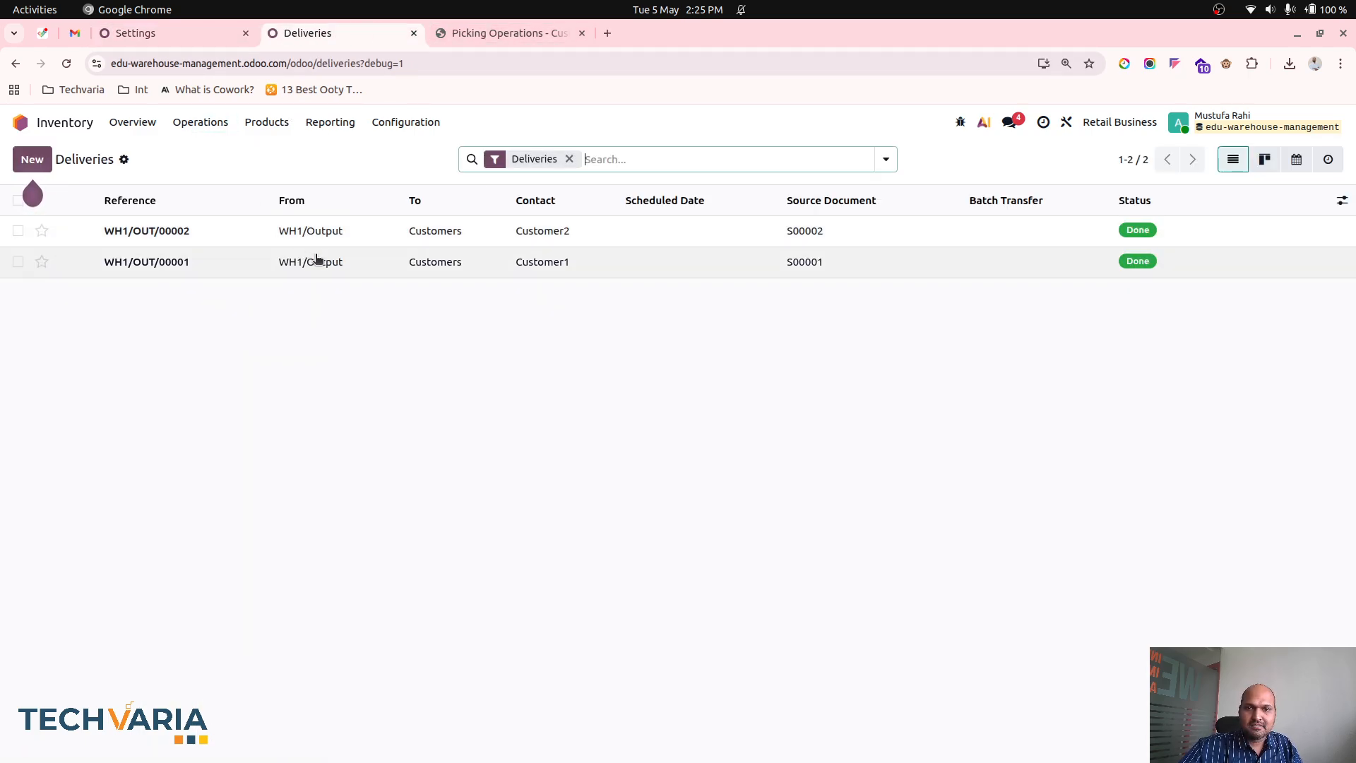
- Select both ready Pick transfers from the Inventory overview and start adding them to a wave
left_click(134, 125)
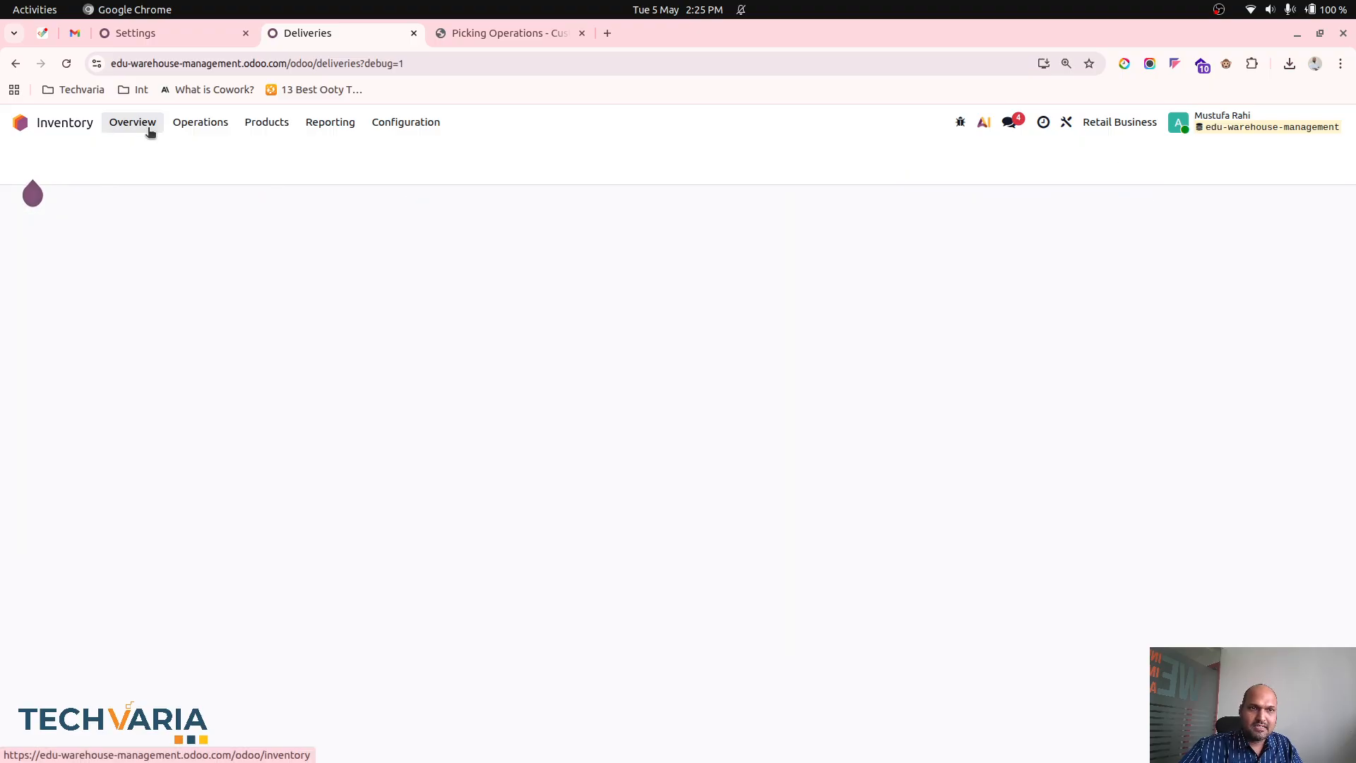
left_click(959, 244)
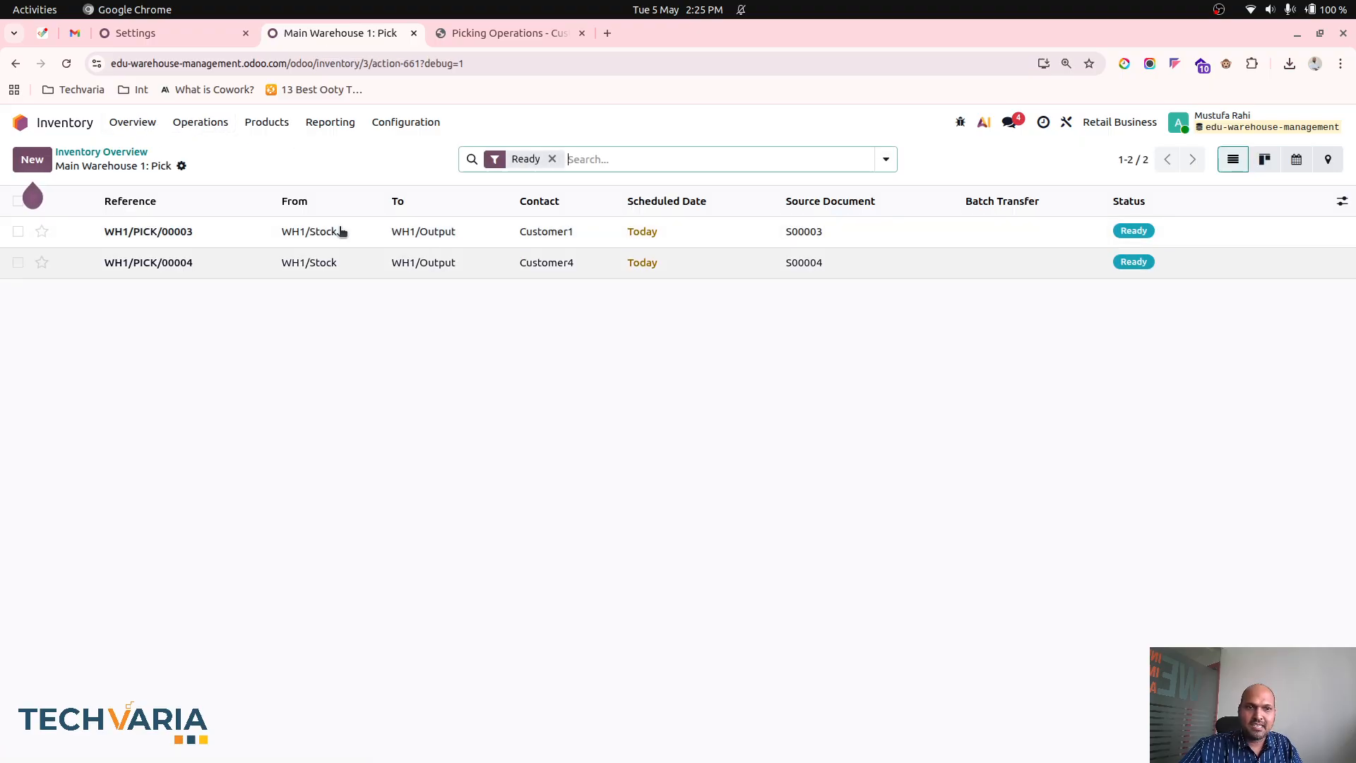
left_click(16, 202)
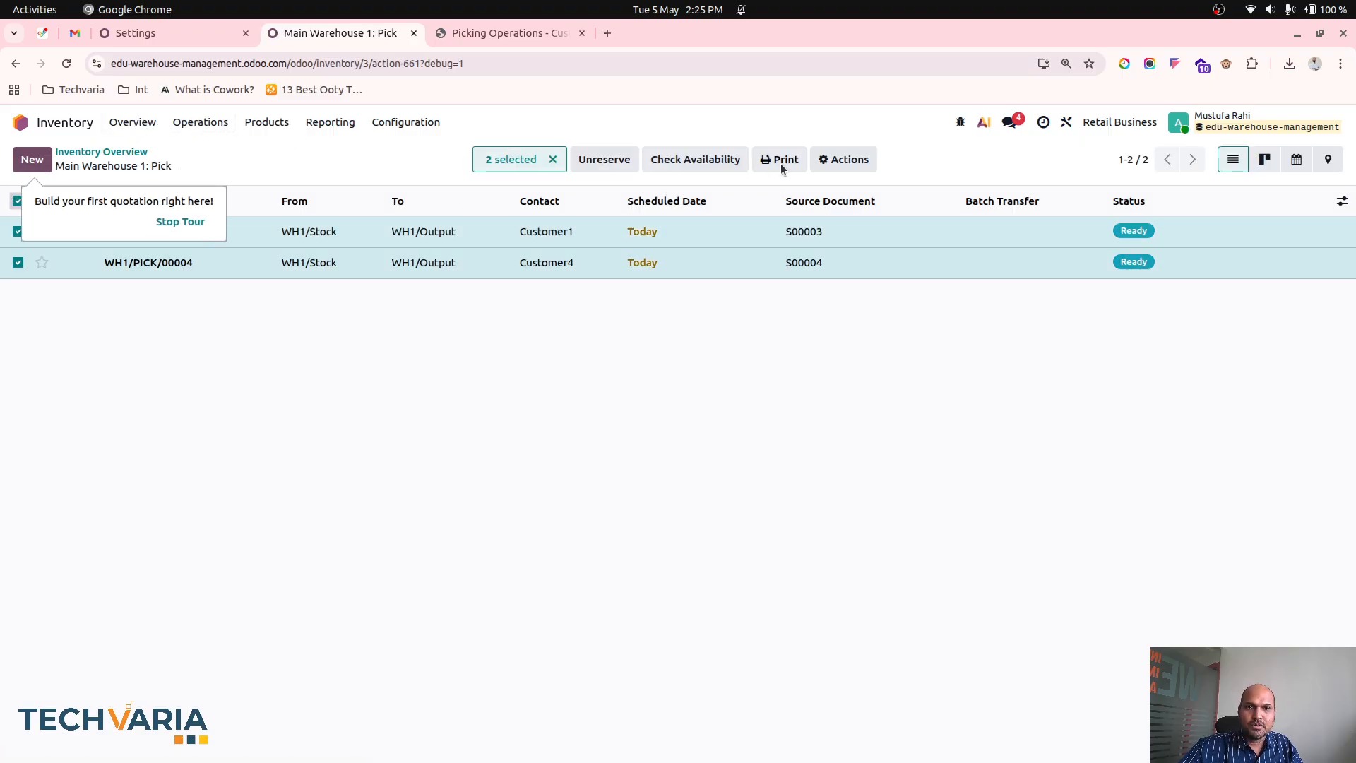
left_click(843, 159)
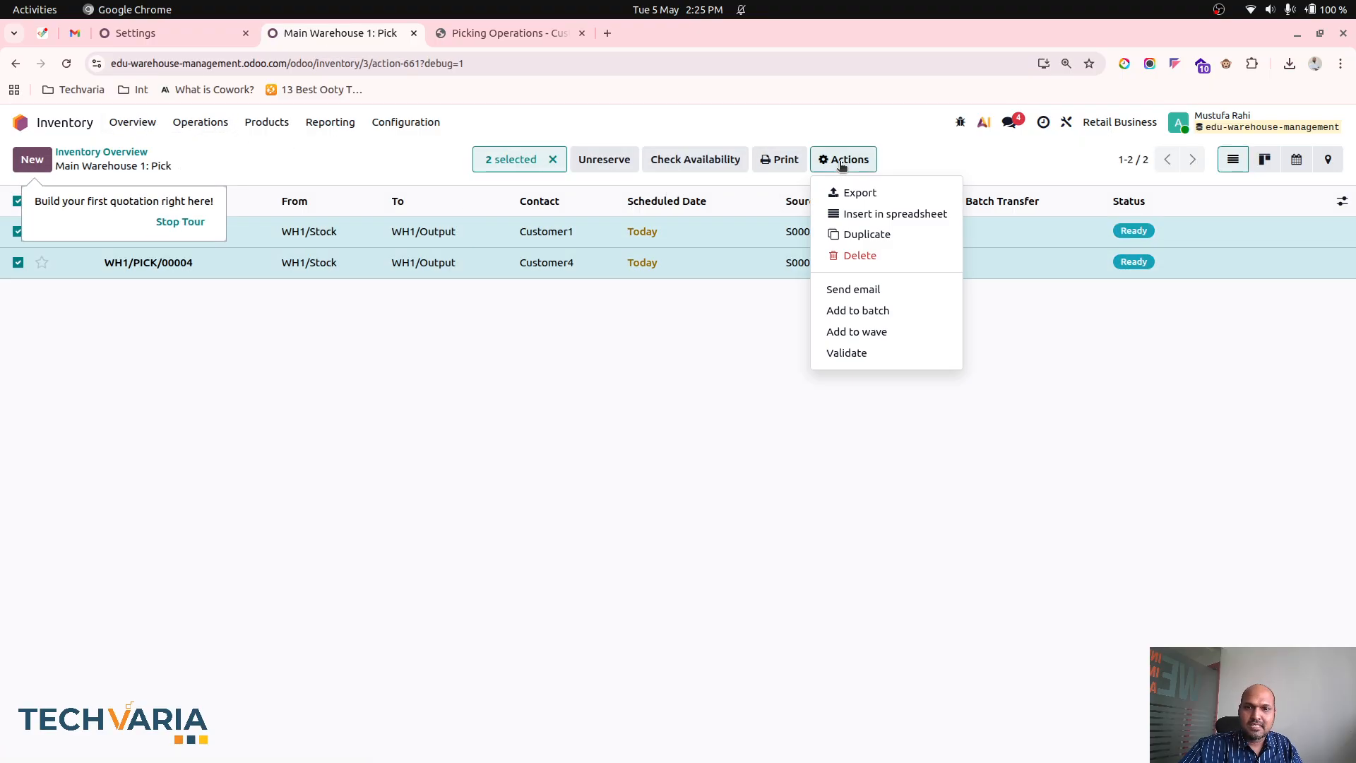
left_click(888, 332)
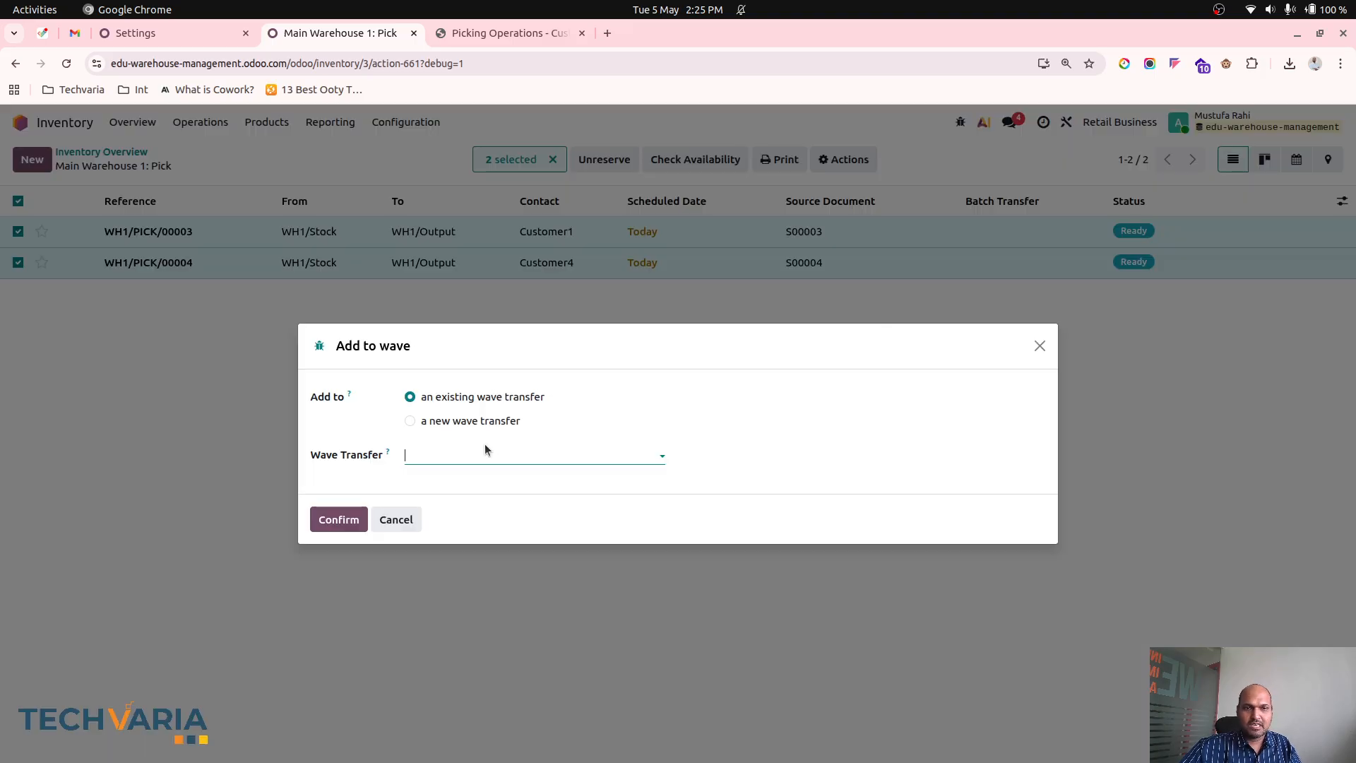
- Create a new wave transfer, choose the responsible person, and add all listed operations of both picks to it
left_click(475, 451)
right_click(475, 452)
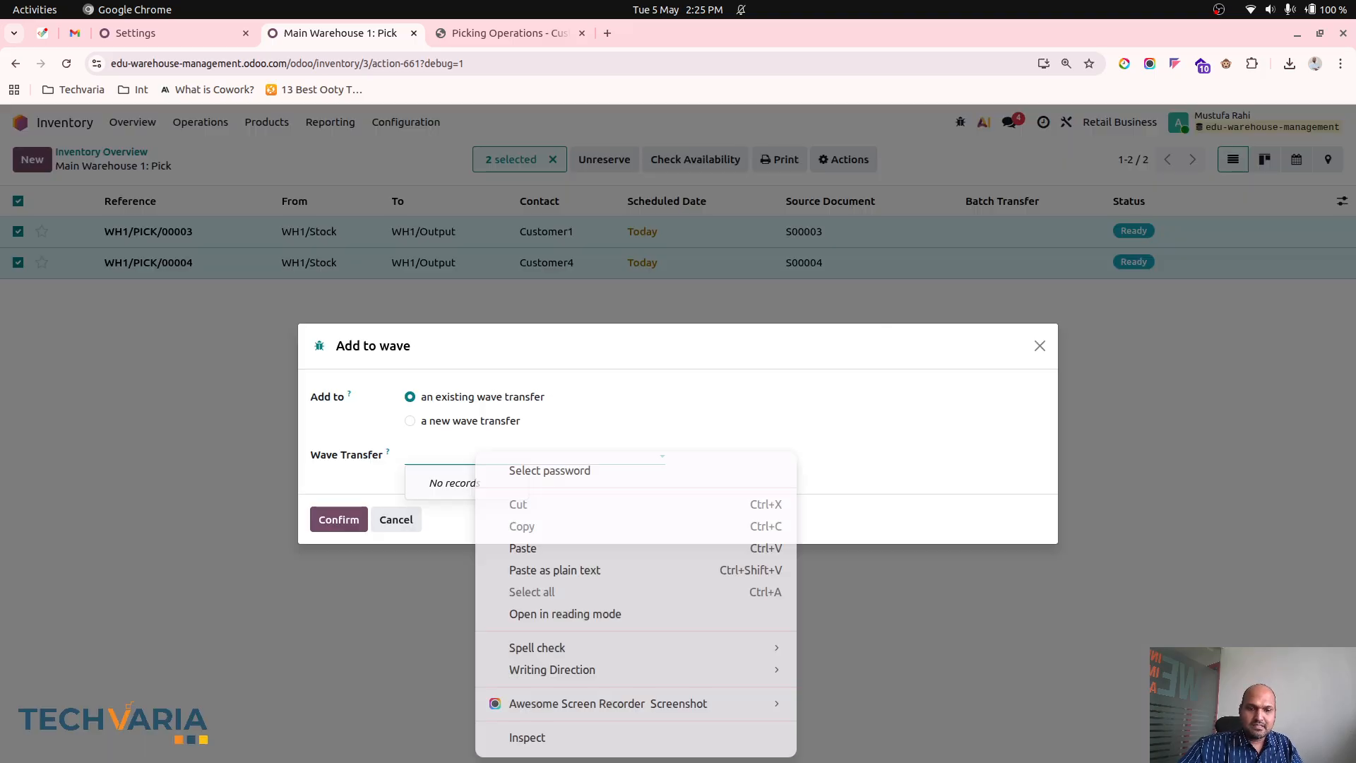
mouse_move(559, 670)
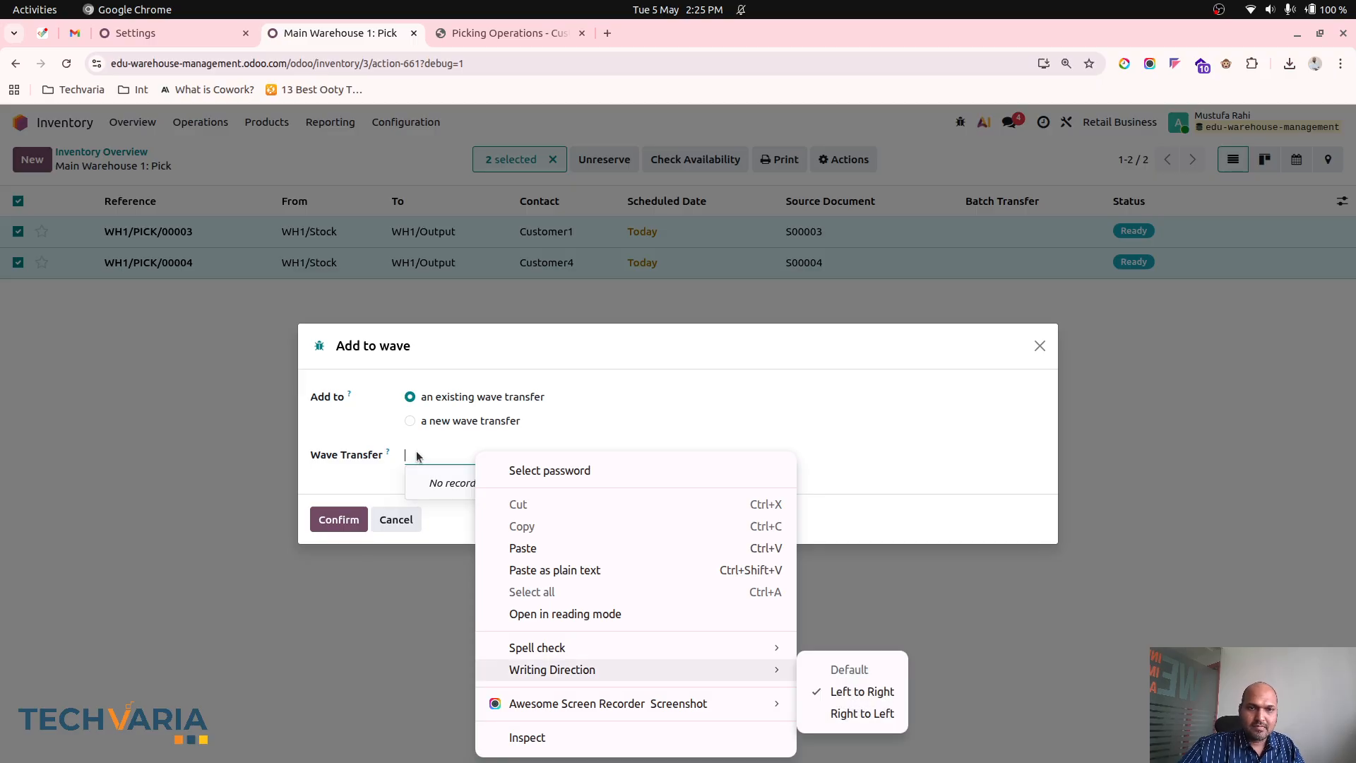
key("Escape")
left_click(456, 421)
left_click(457, 453)
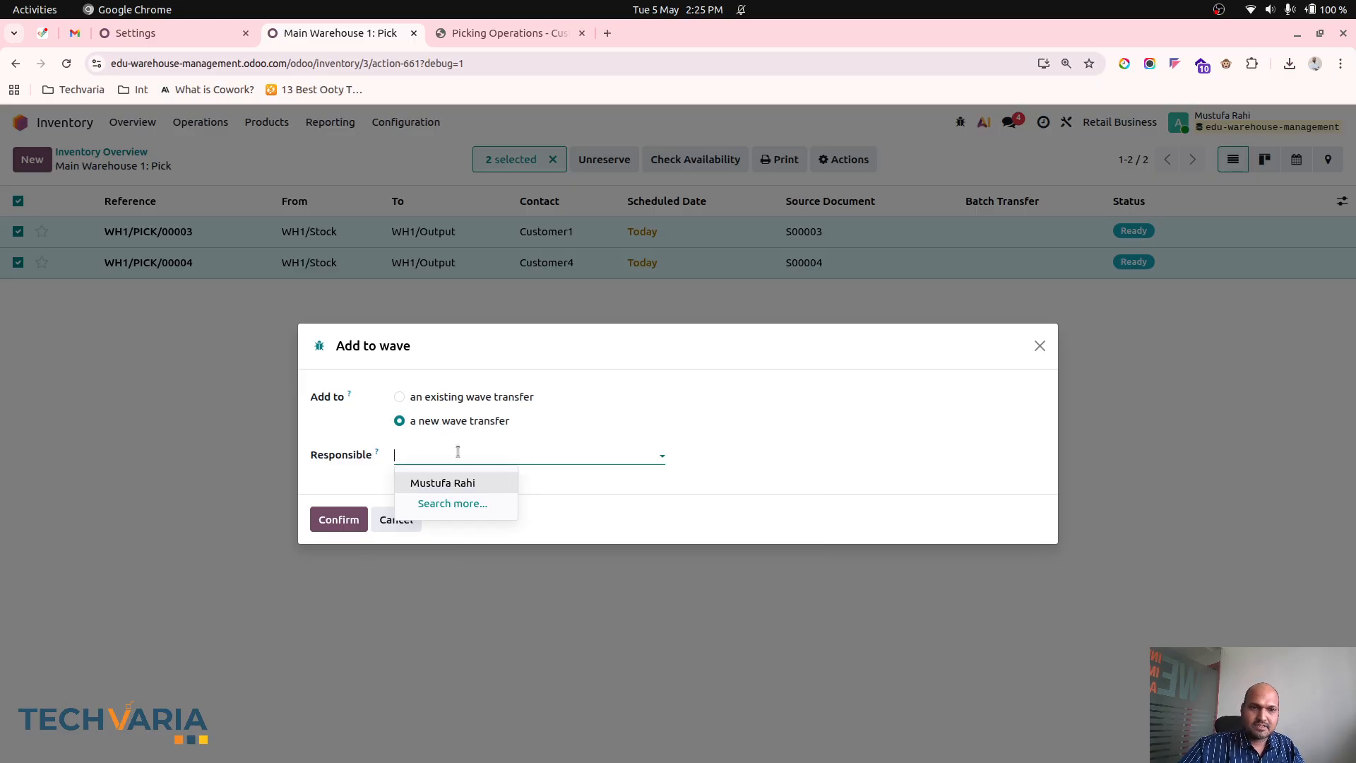
left_click(454, 484)
left_click(339, 519)
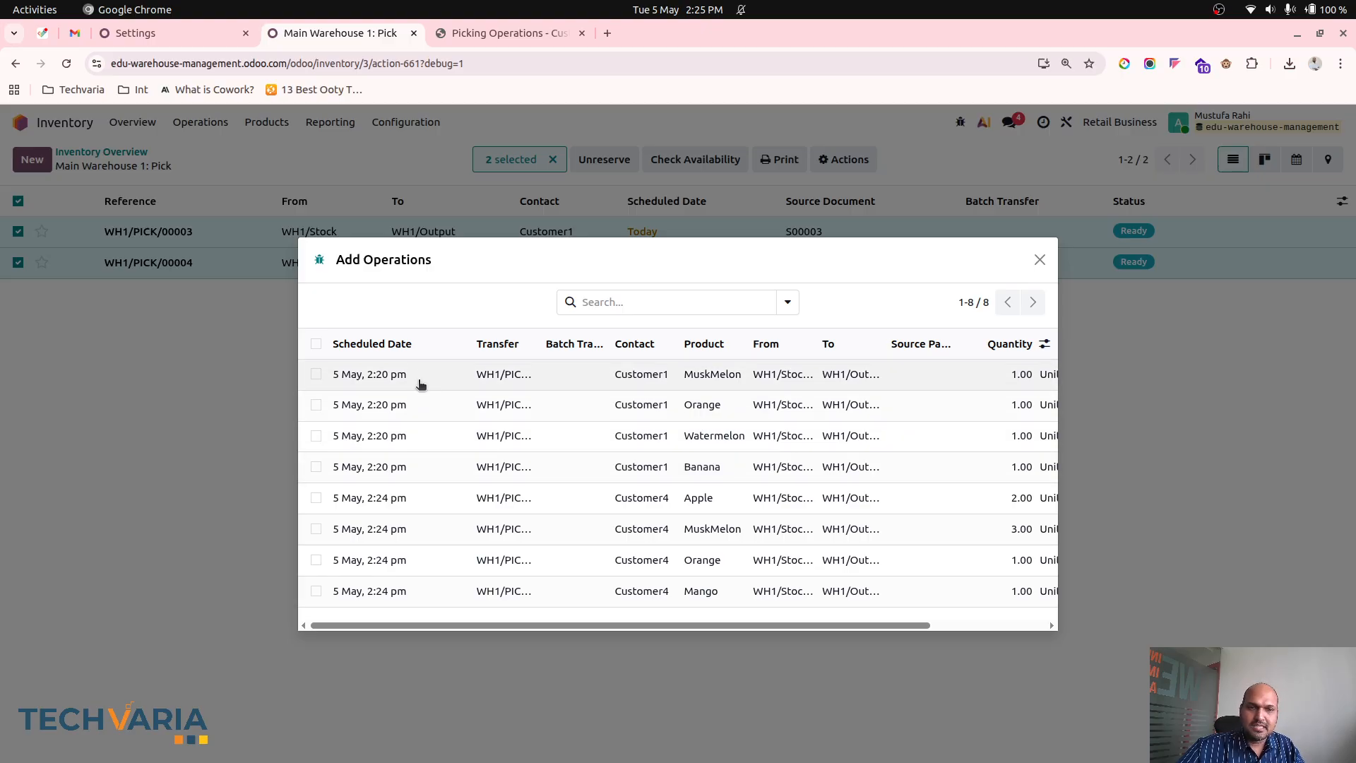
left_click(315, 344)
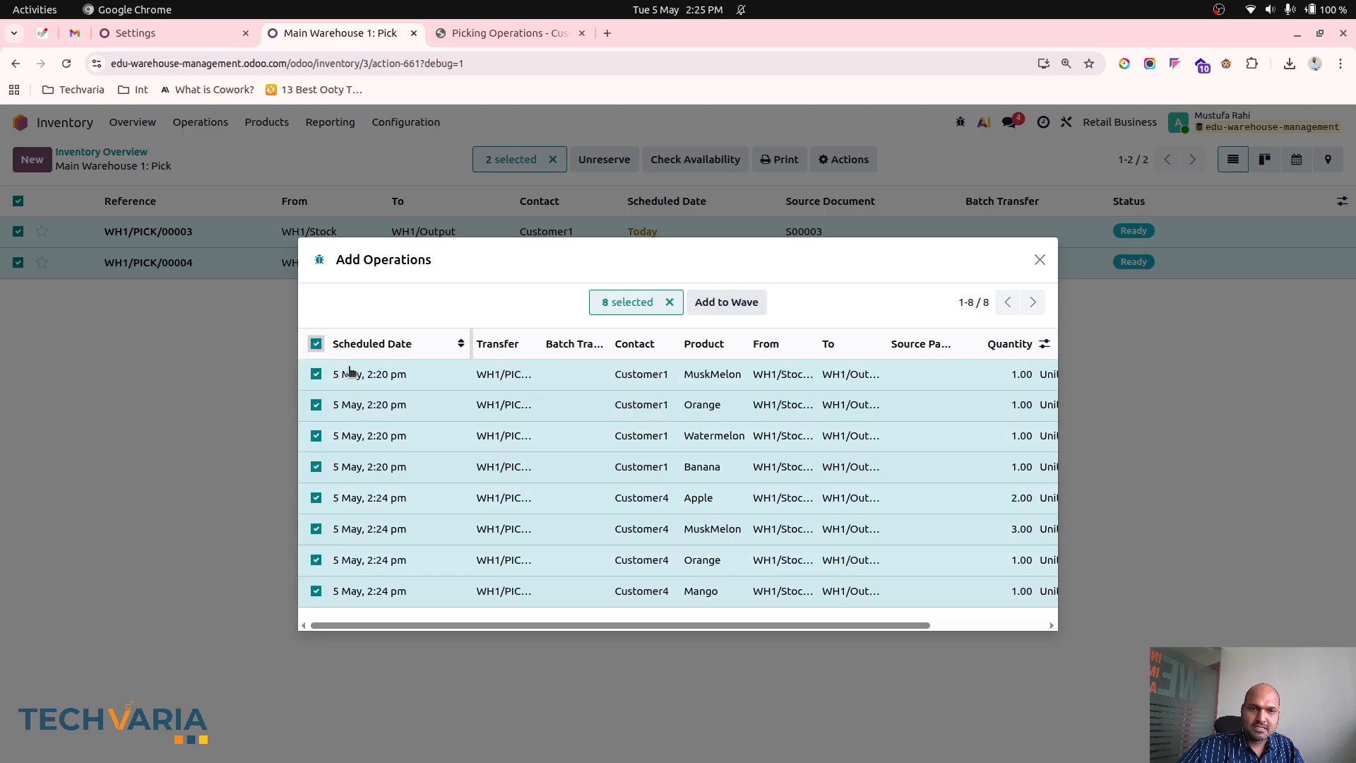
left_click(746, 304)
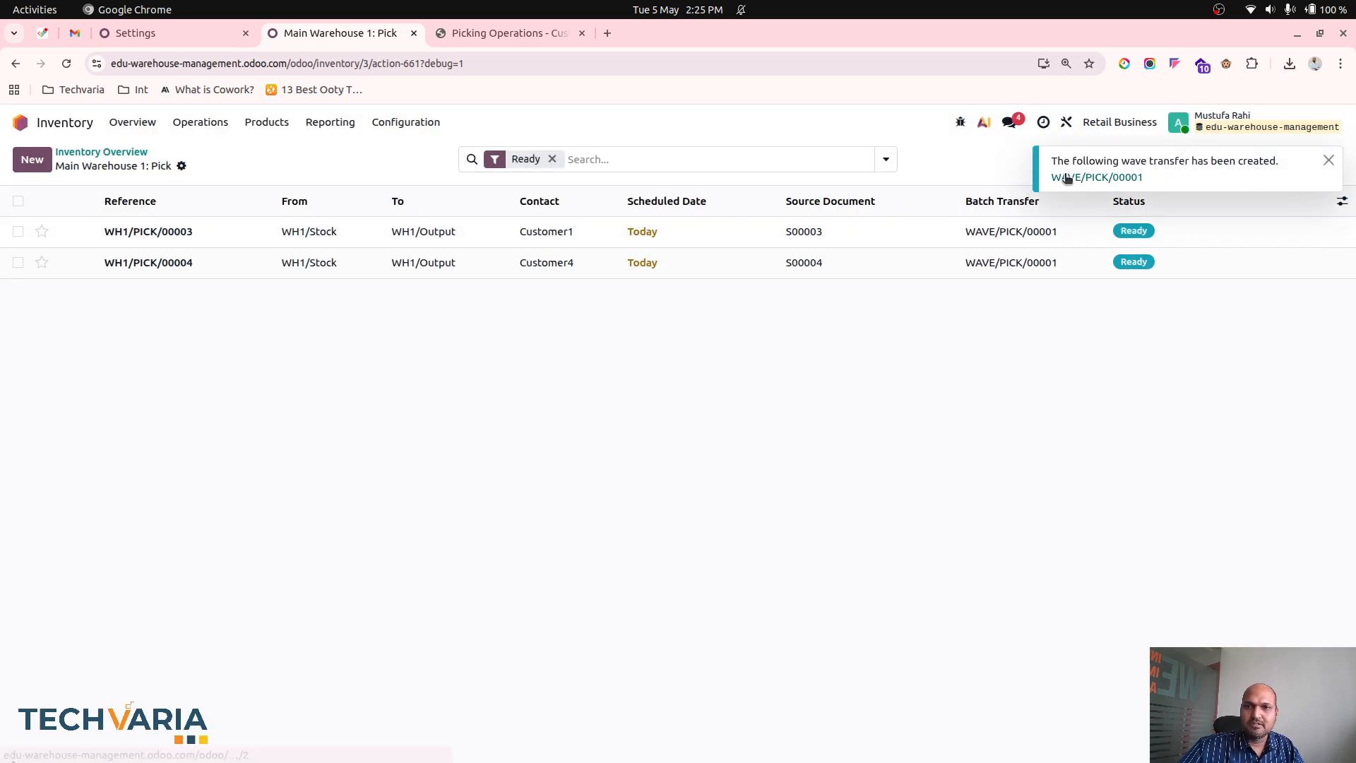
- Open the new wave transfer, examine the pick-from locations in its detailed moves, and return to the wave
left_click(1063, 177)
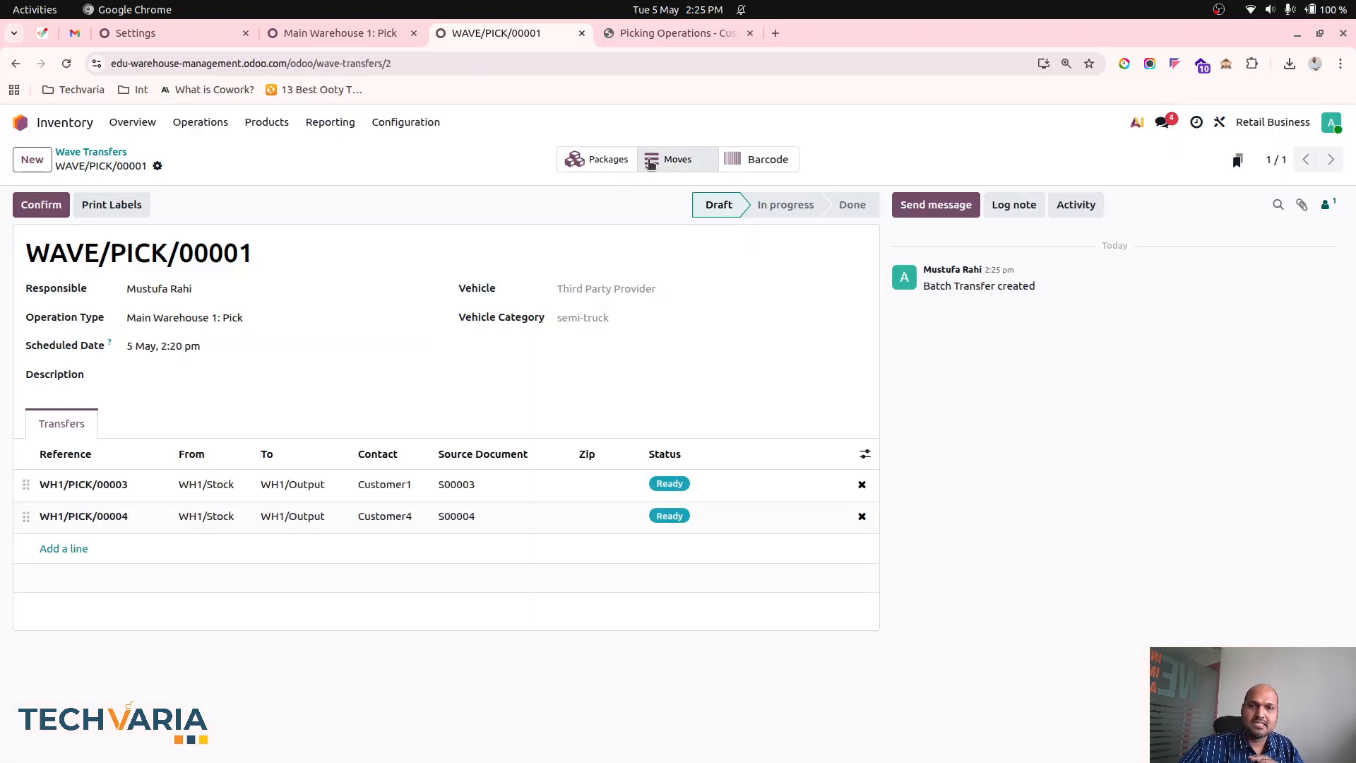
left_click(661, 162)
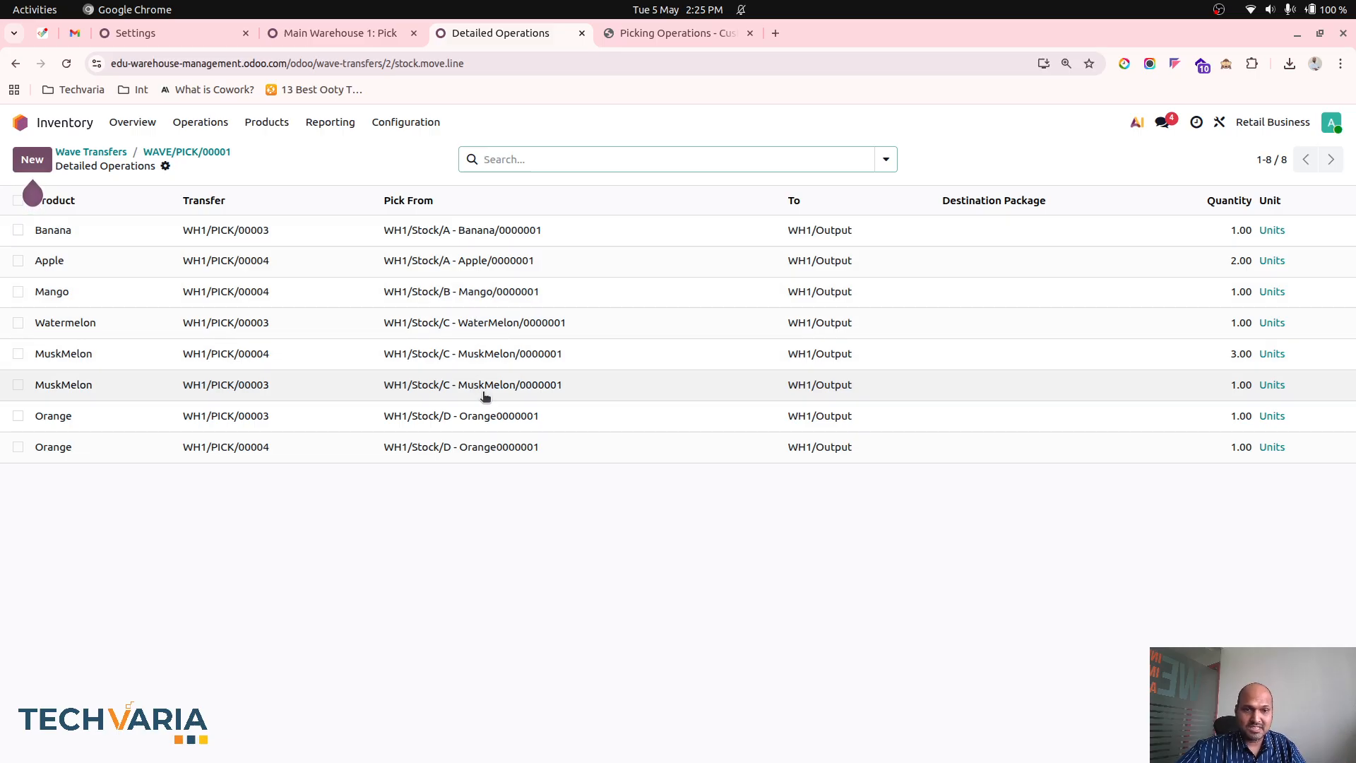
left_click(200, 151)
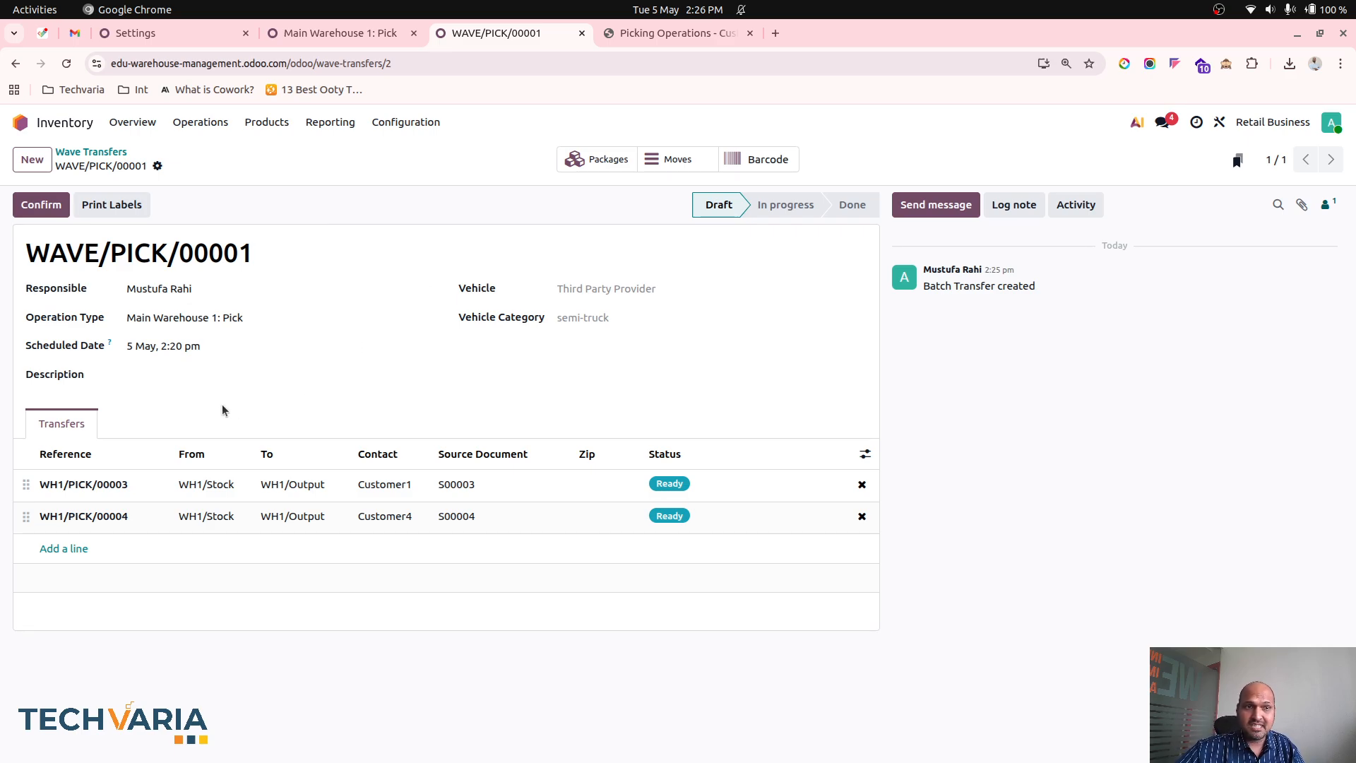
- Confirm the wave transfer and check its Operations list and the available optional columns
left_click(41, 204)
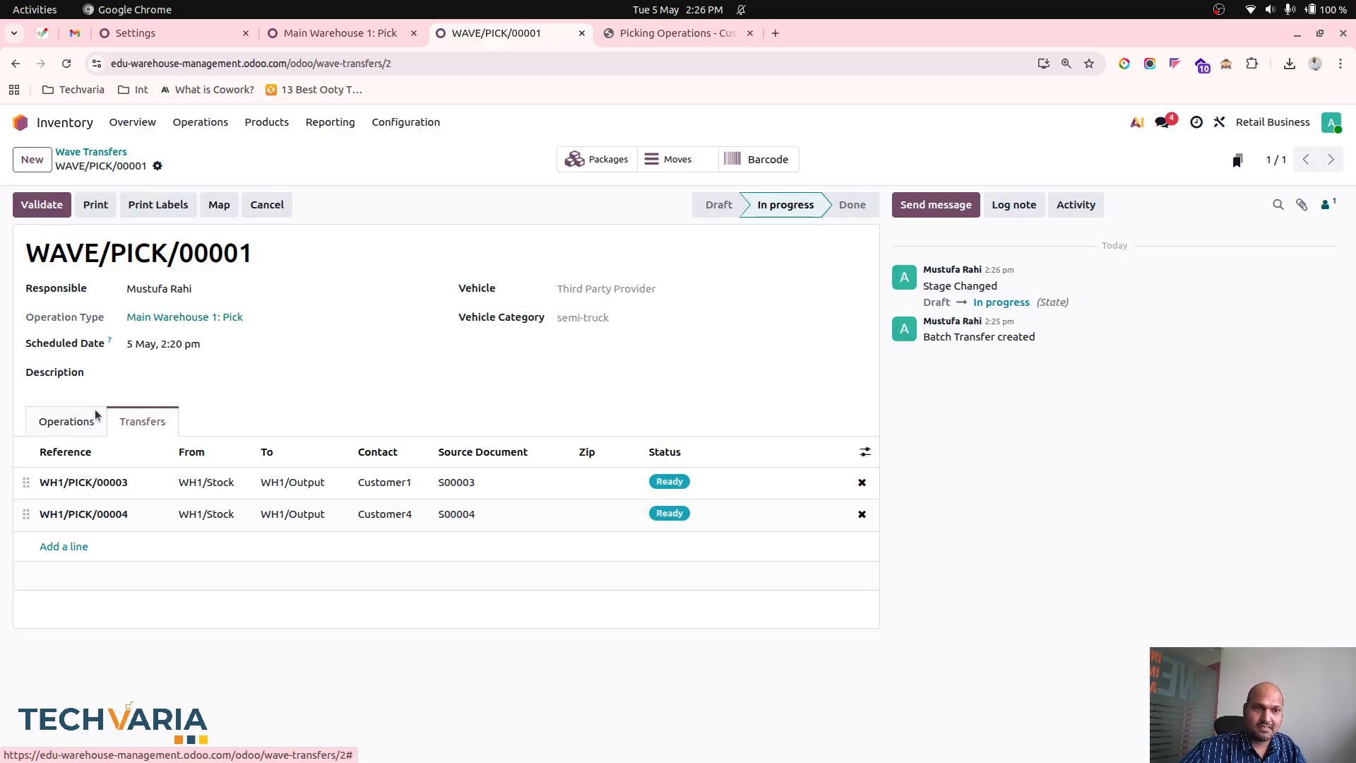
left_click(94, 417)
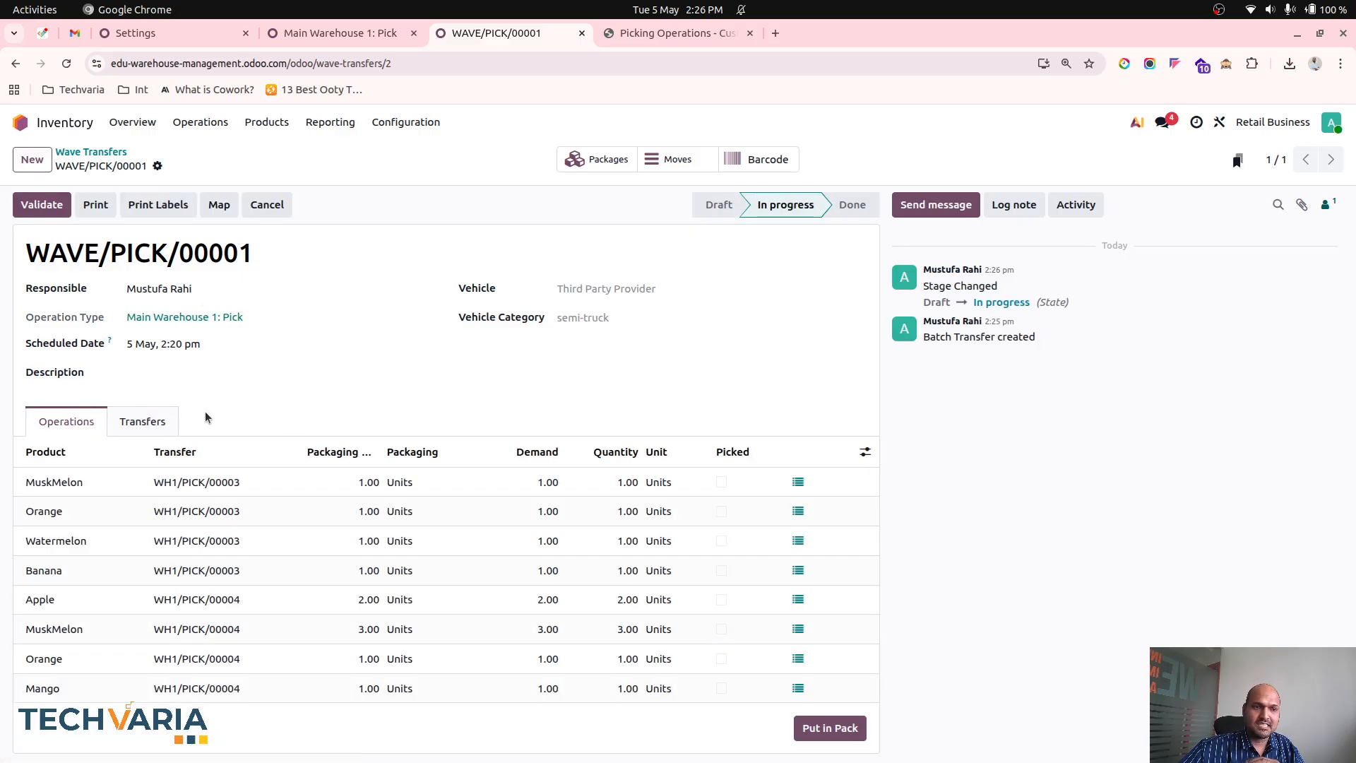
left_click(865, 452)
left_click(784, 427)
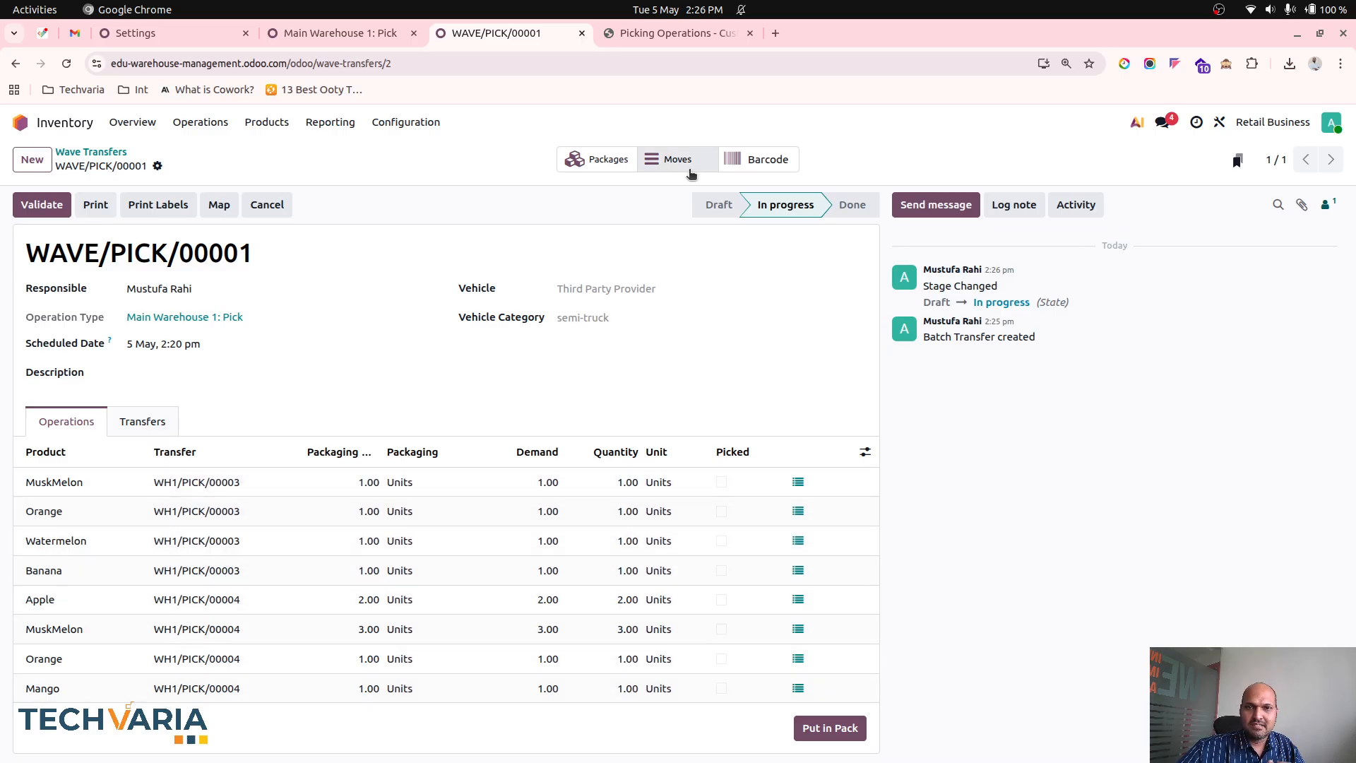
- Examine how the wave's barcode view groups the products by source location, and return to the wave form
left_click(760, 156)
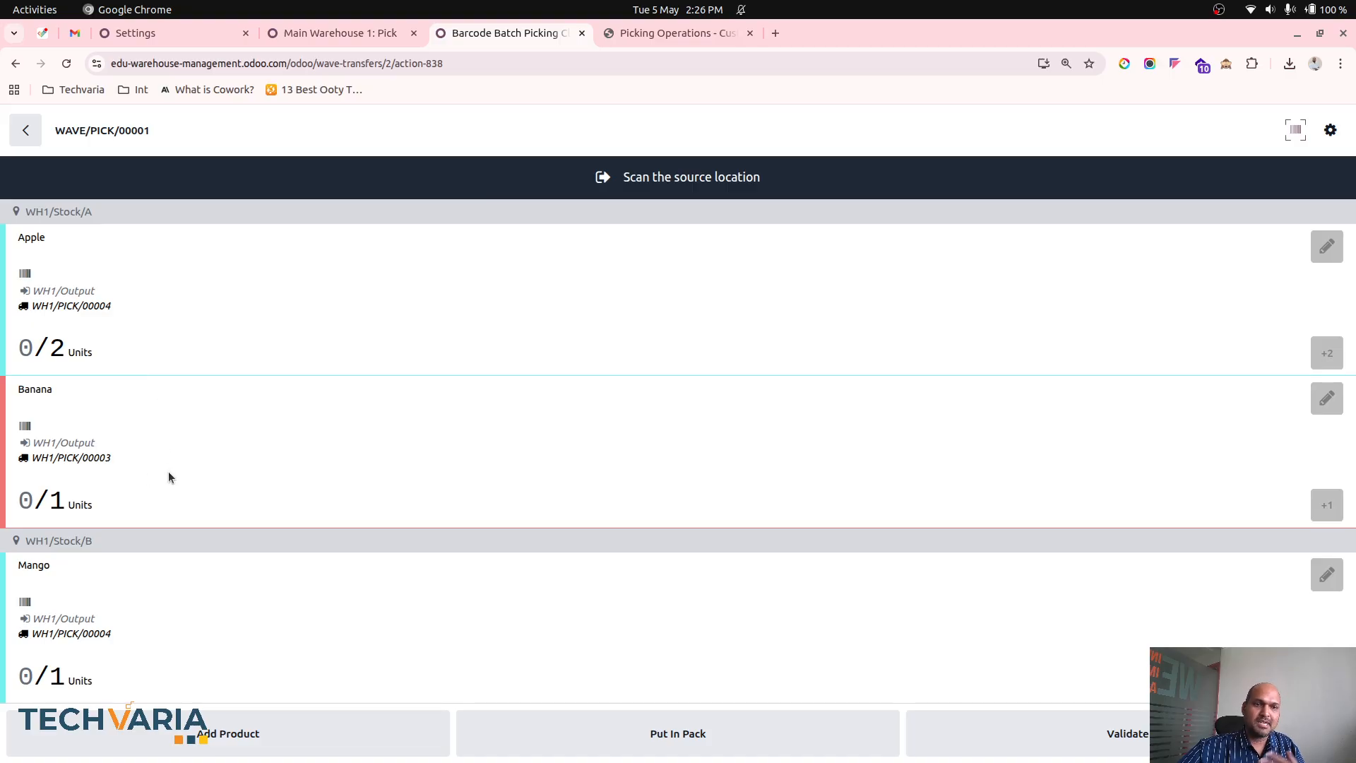
scroll(168, 472, "down", 3)
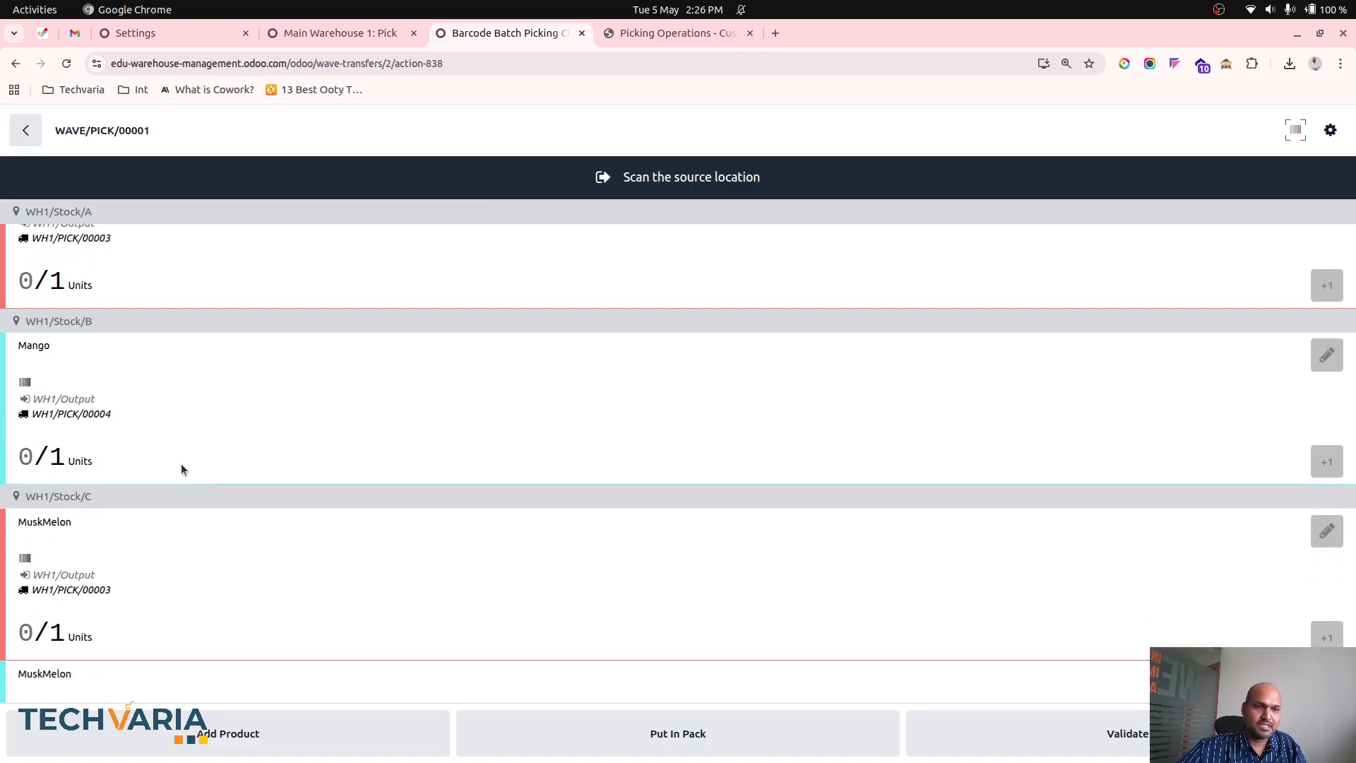
scroll(181, 466, "down", 1)
scroll(185, 393, "up", 1)
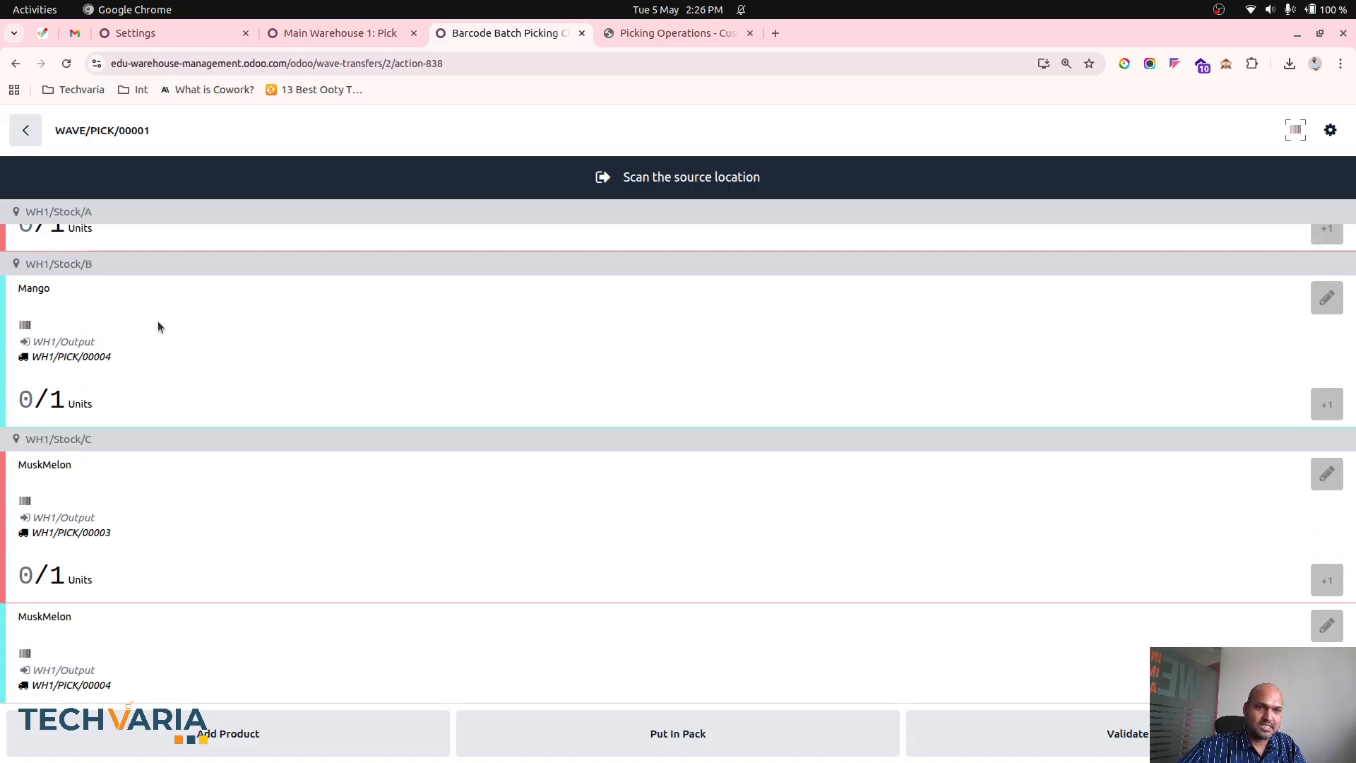
scroll(215, 495, "down", 5)
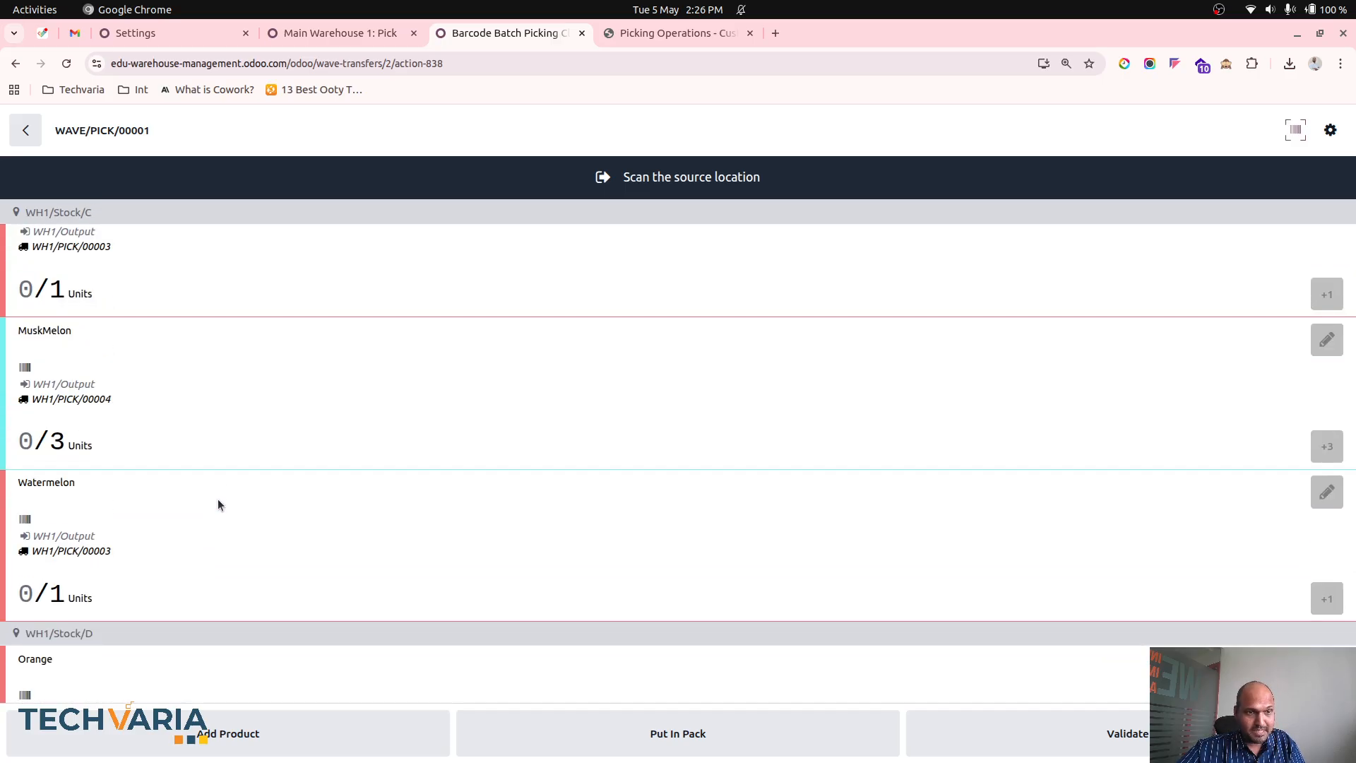
scroll(261, 482, "down", 4)
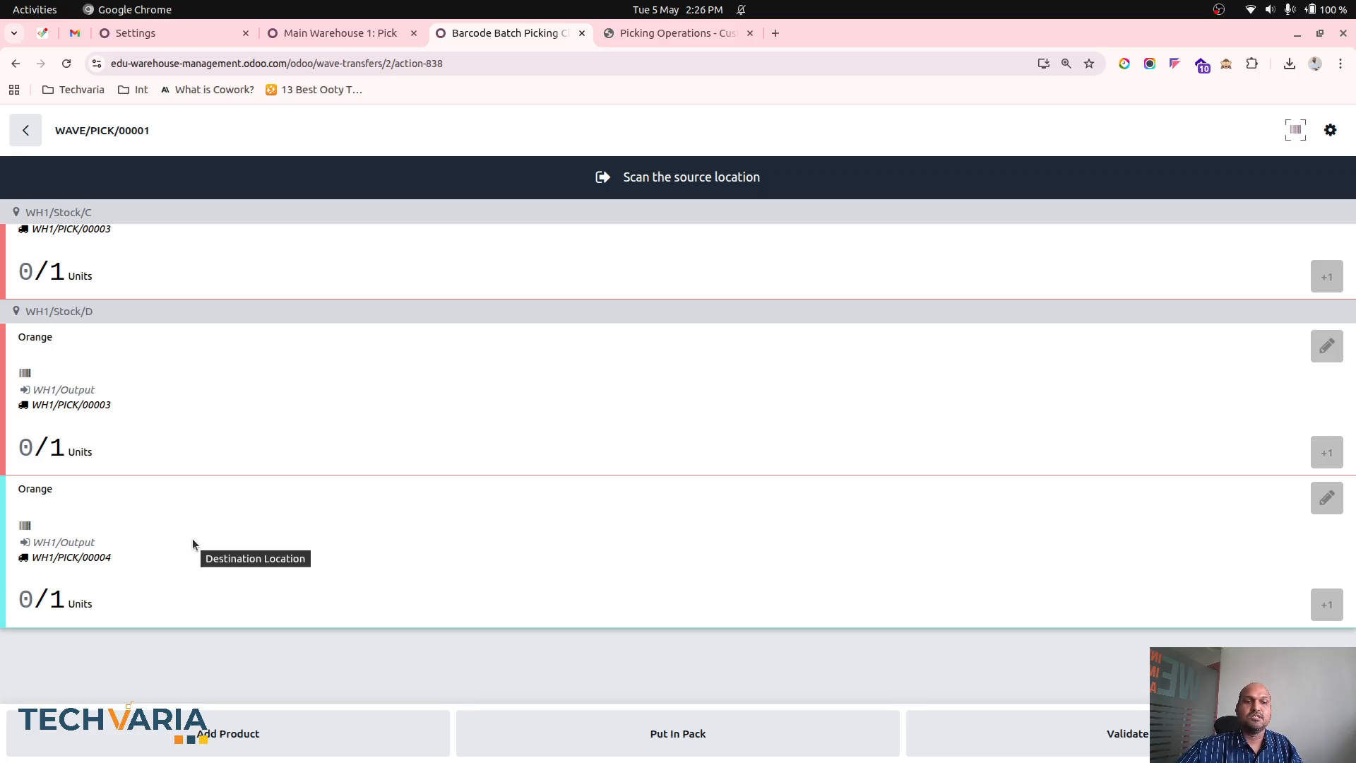
left_click(30, 132)
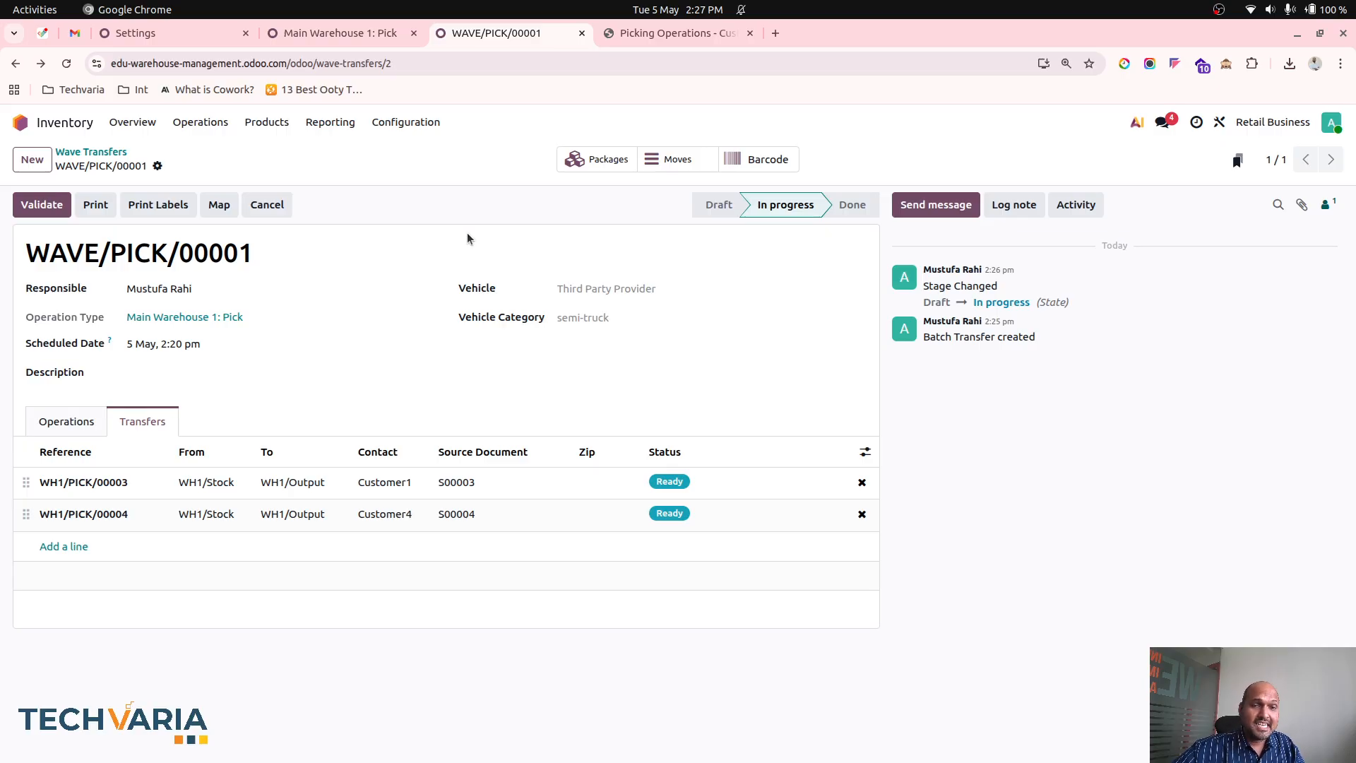
- View the configured Operations Types and open the list of internal warehouse Locations
left_click(432, 120)
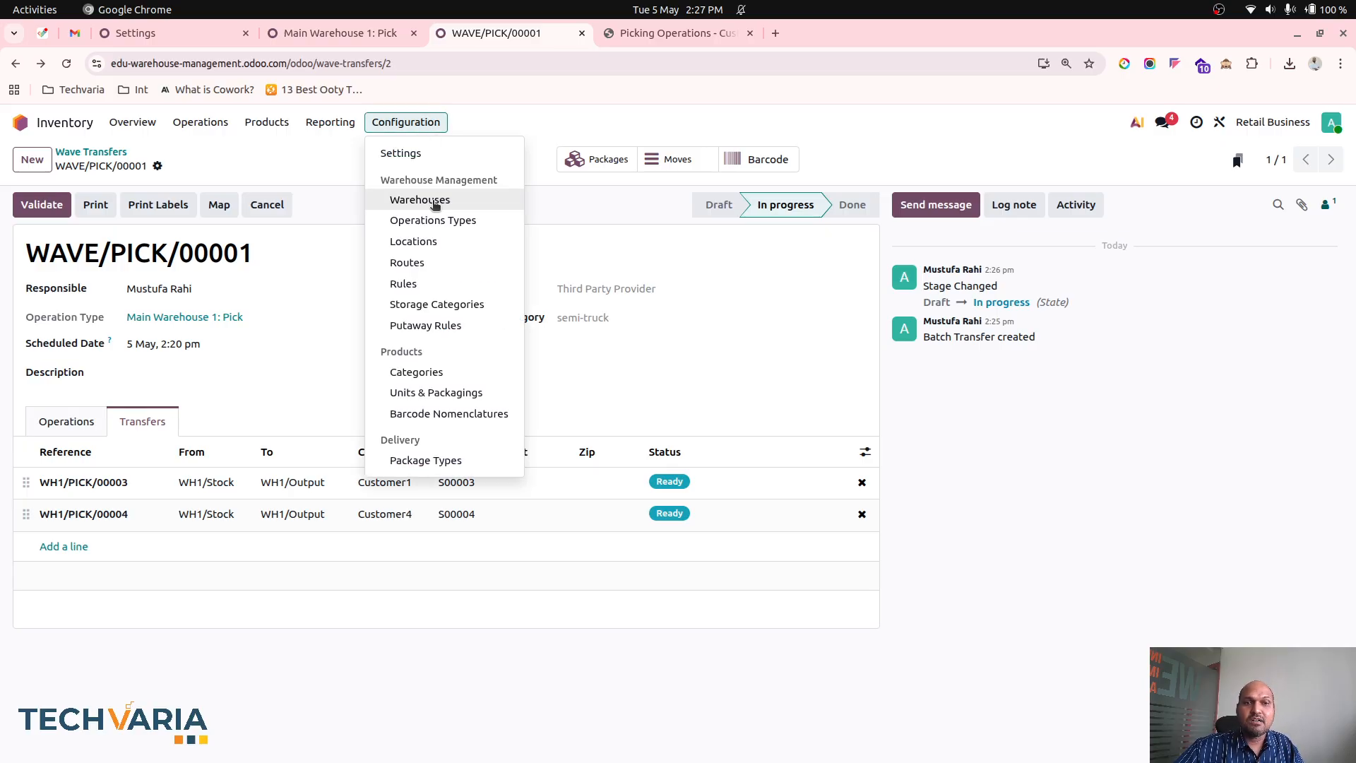
left_click(436, 225)
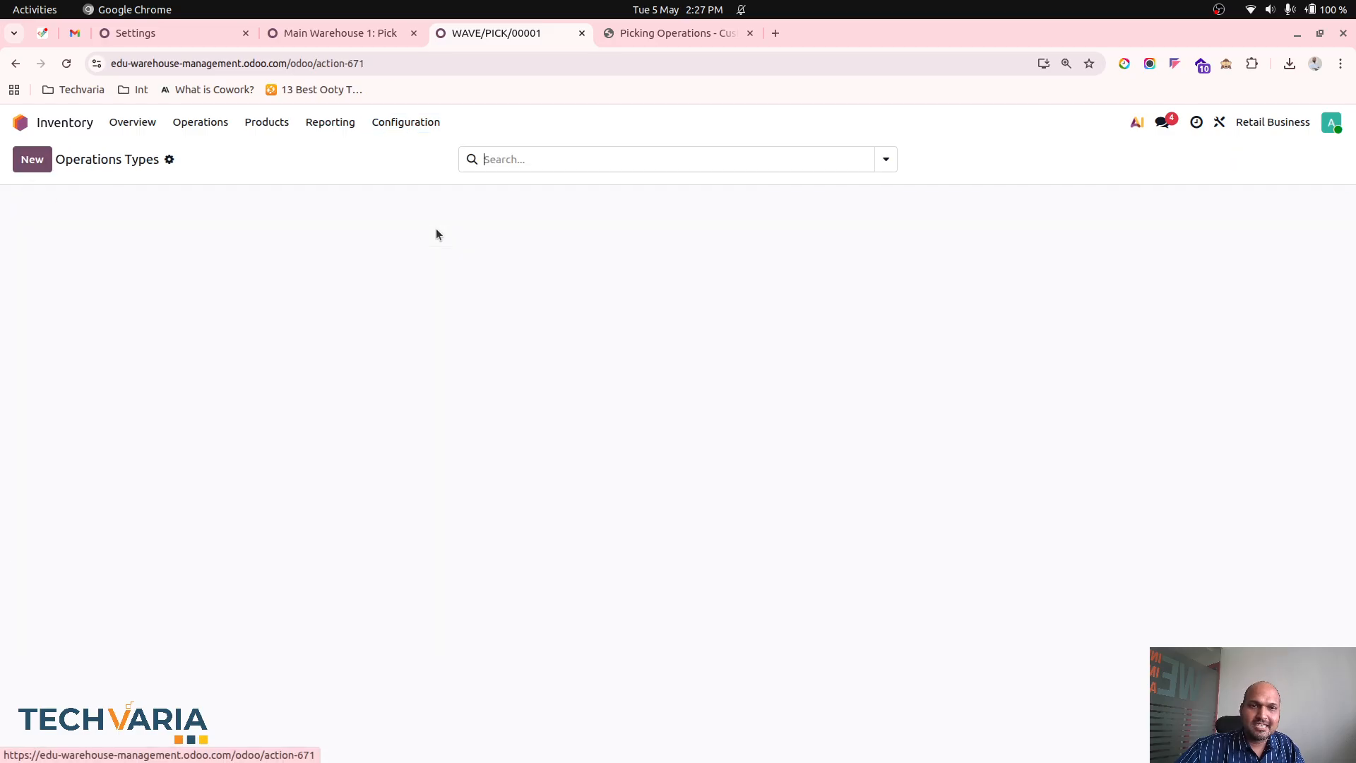
left_click(414, 125)
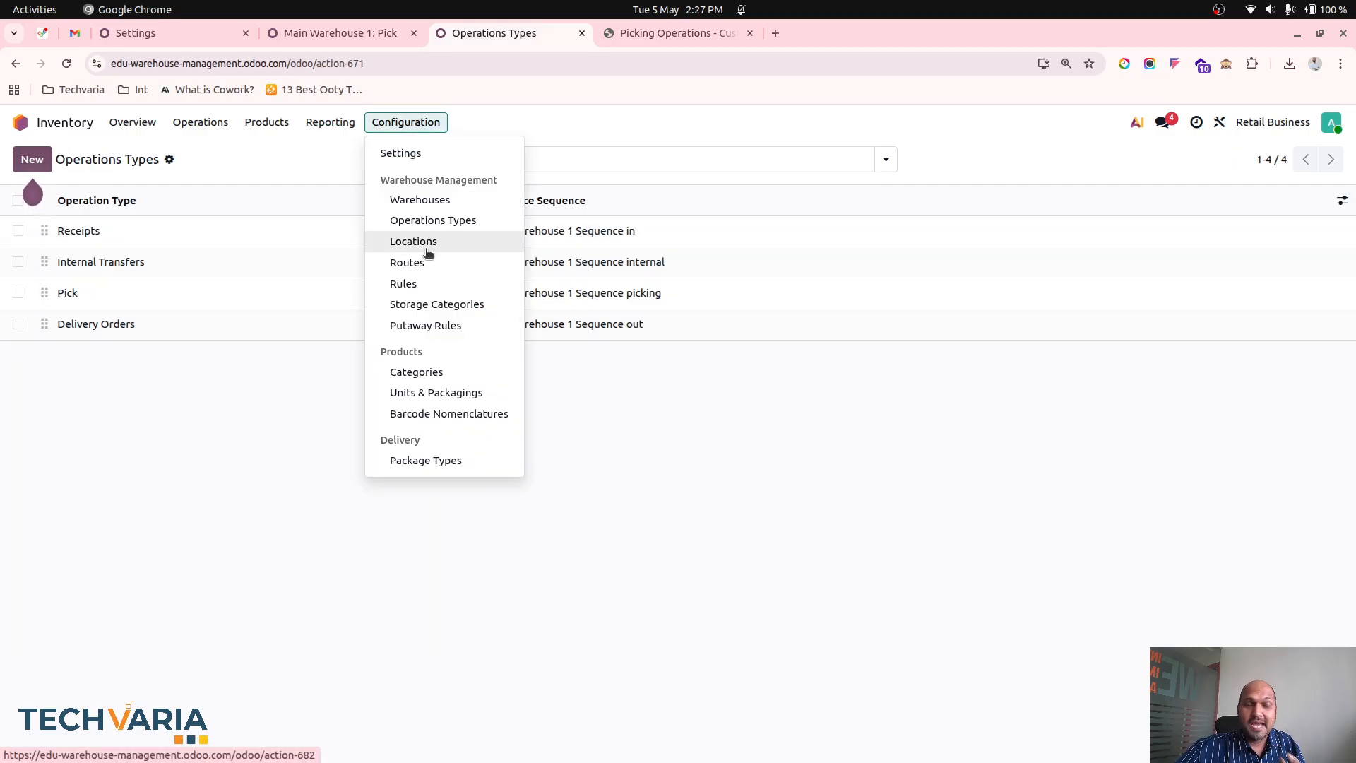
left_click(427, 248)
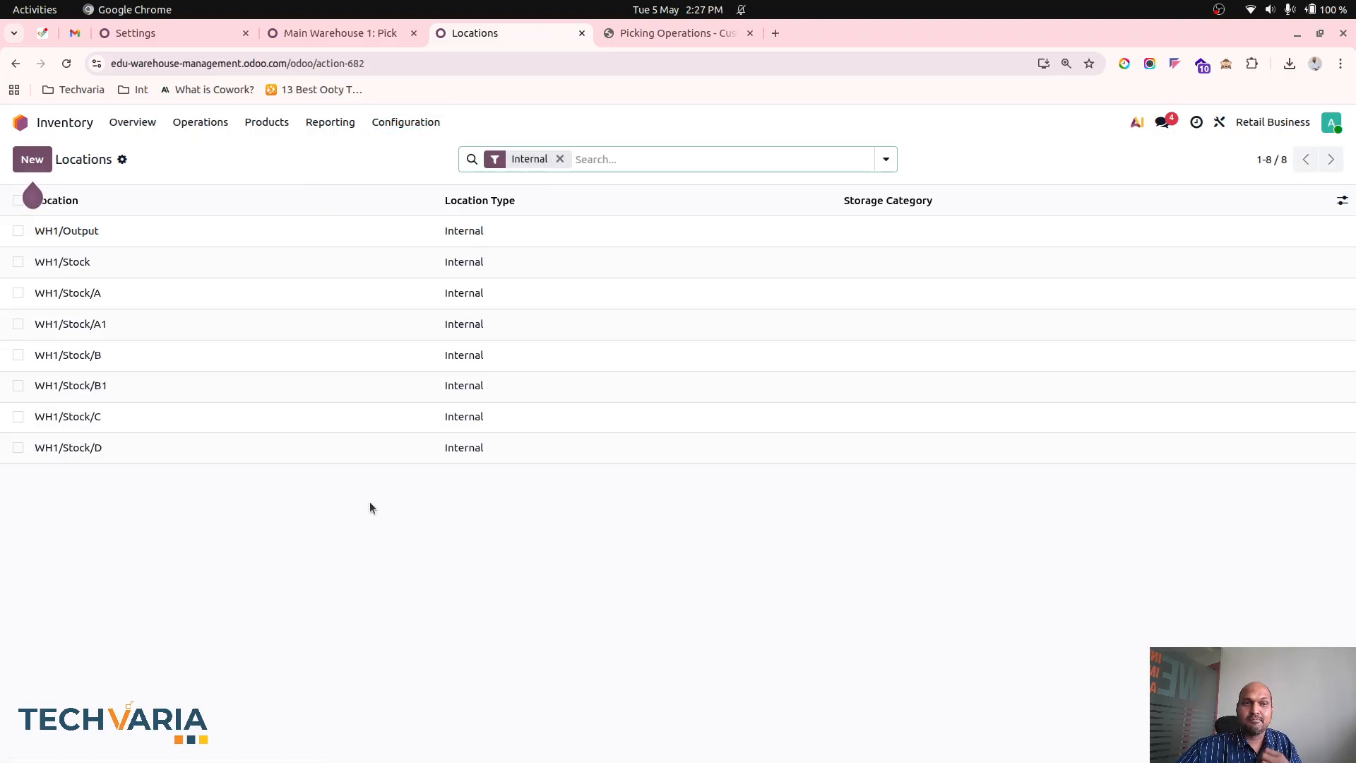